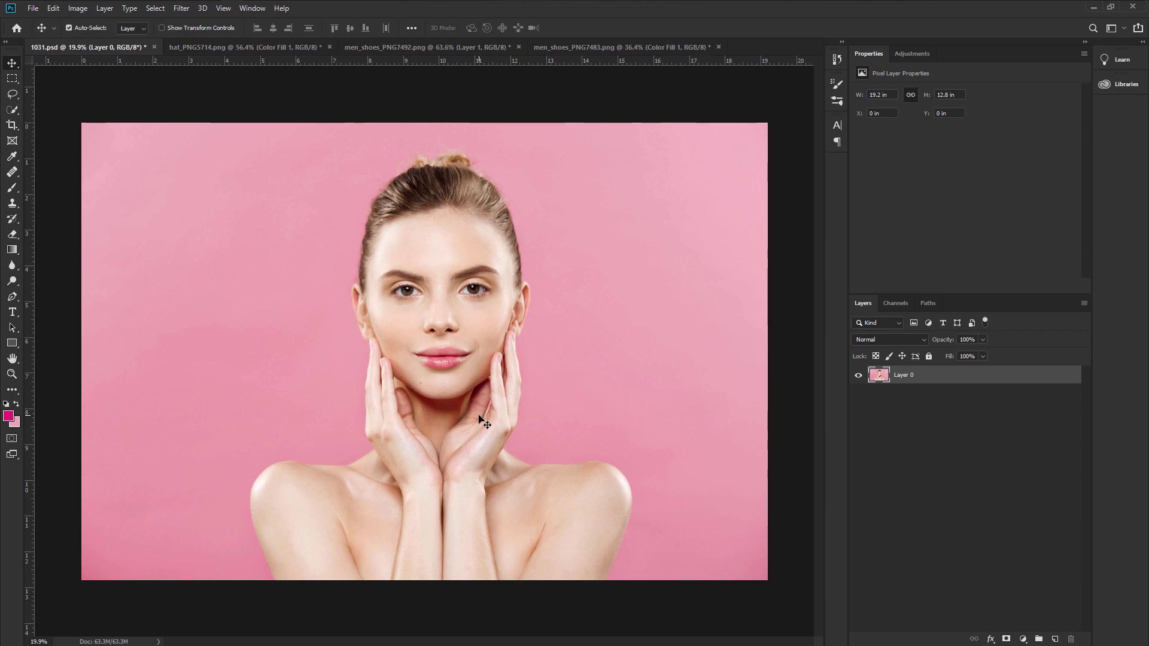
Step: Quick-select the woman's face, hair, arms and both shoulders, including the hand and ear on the image's right side
scroll(485, 422, "up", 1)
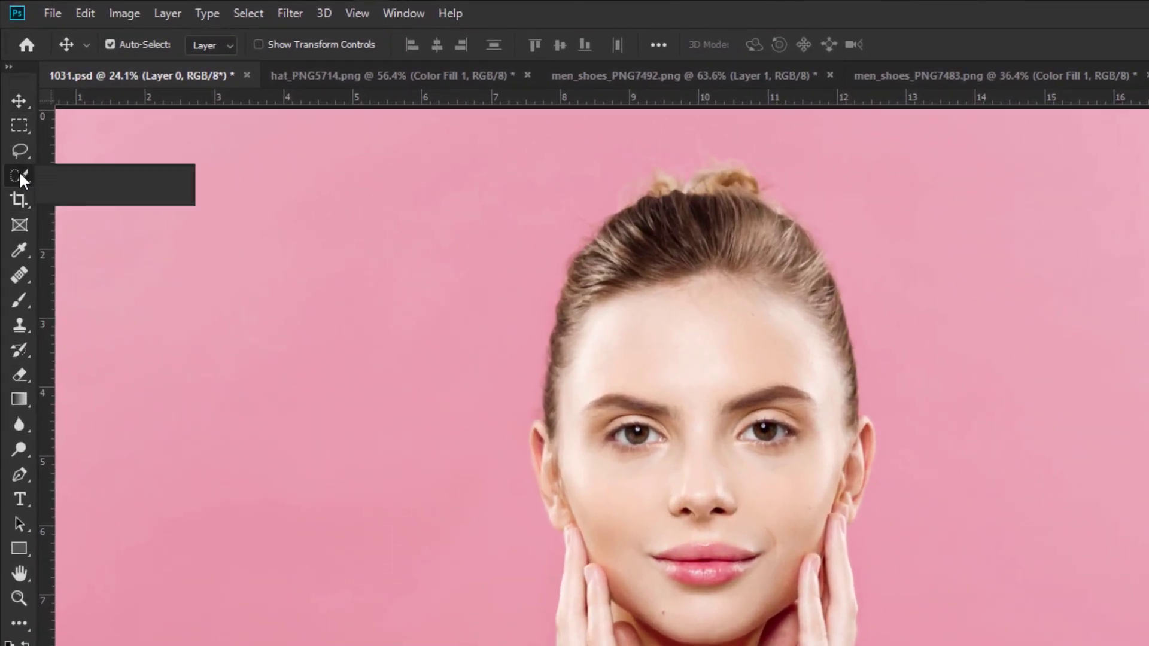
left_click(20, 173)
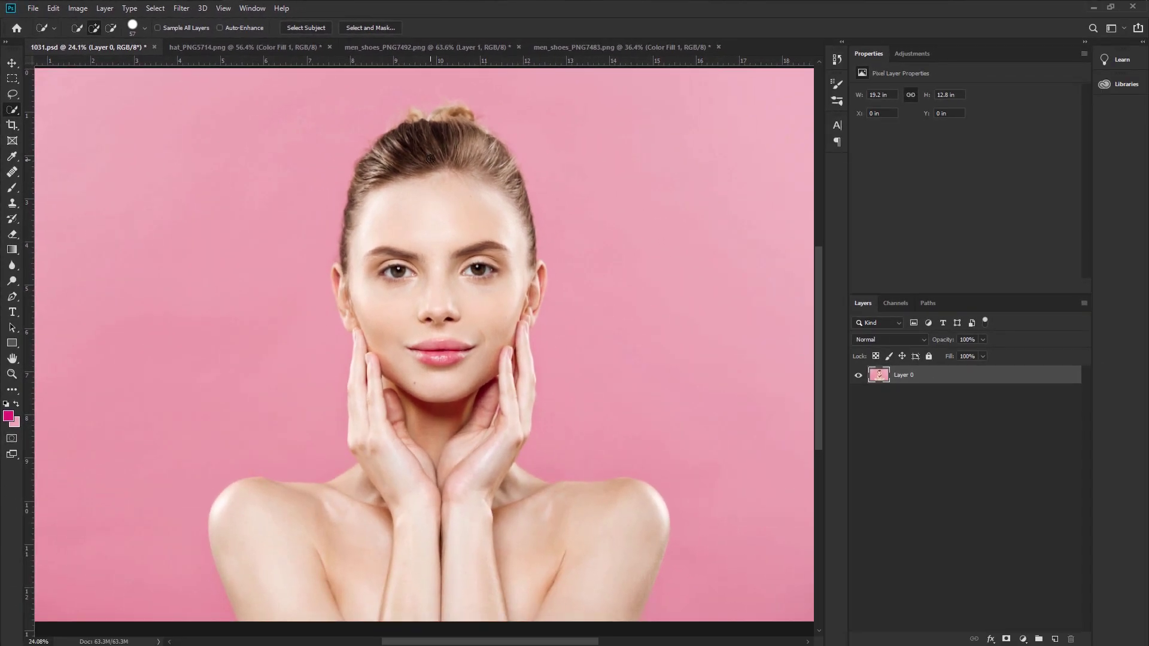
left_click_drag(444, 314, 451, 586)
scroll(451, 591, "down", 1)
left_click(302, 485)
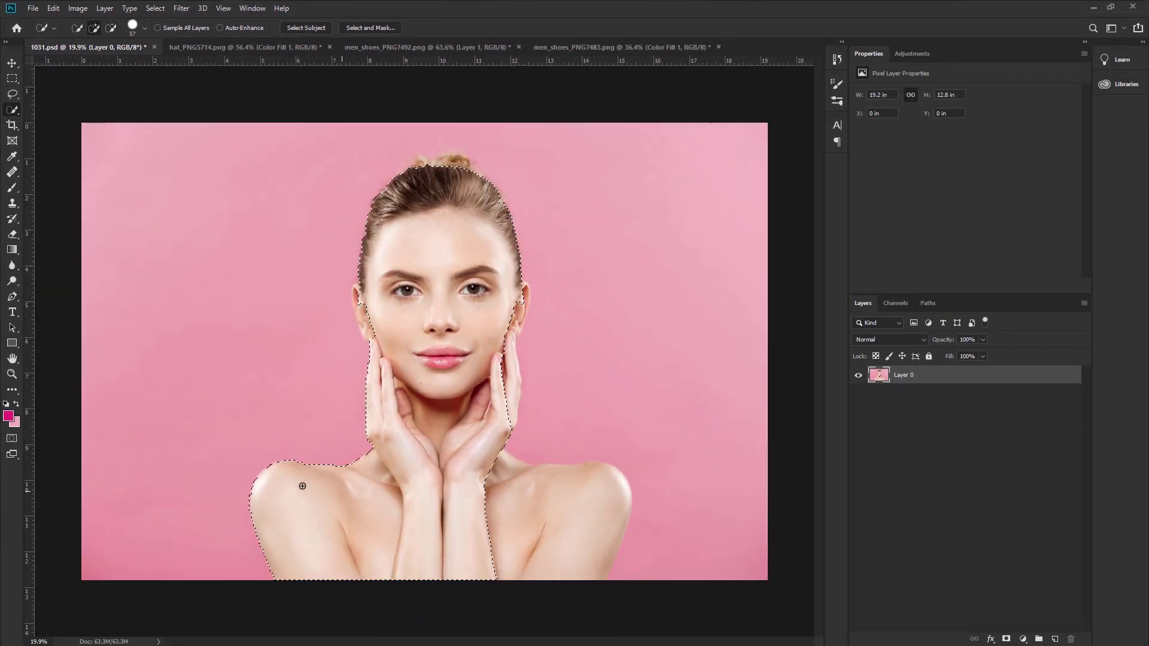
left_click_drag(558, 551, 574, 507)
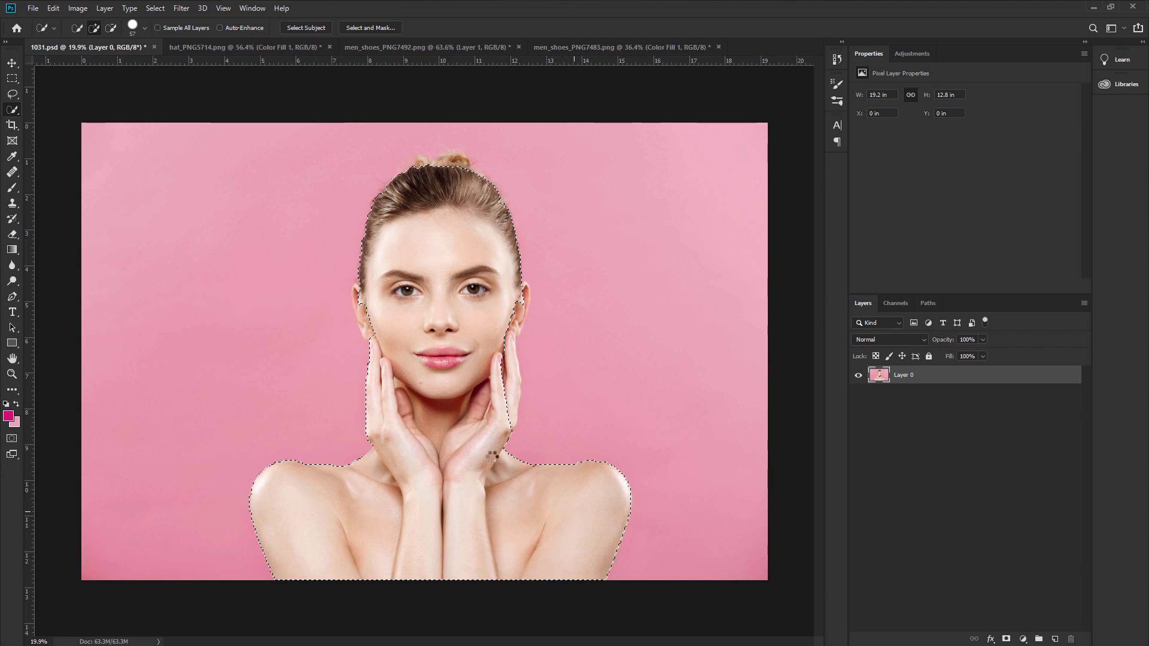
left_click_drag(513, 419, 519, 312)
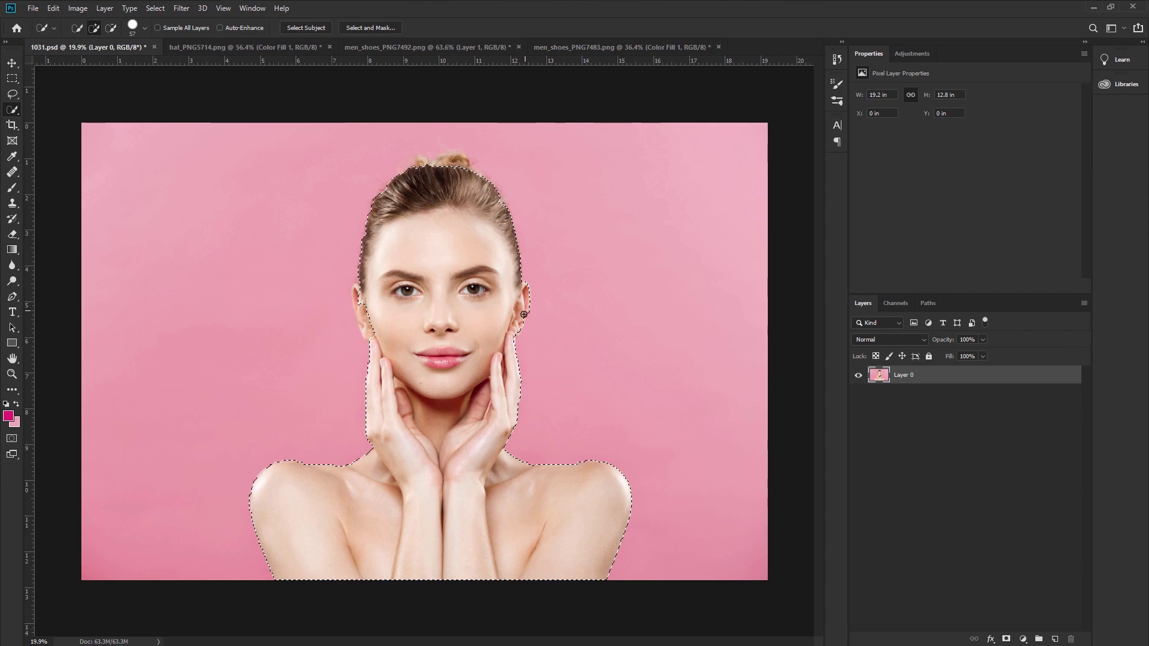
Step: Add the ear on the image's left side to the woman's selection, down to the earlobe
scroll(434, 362, "up", 2)
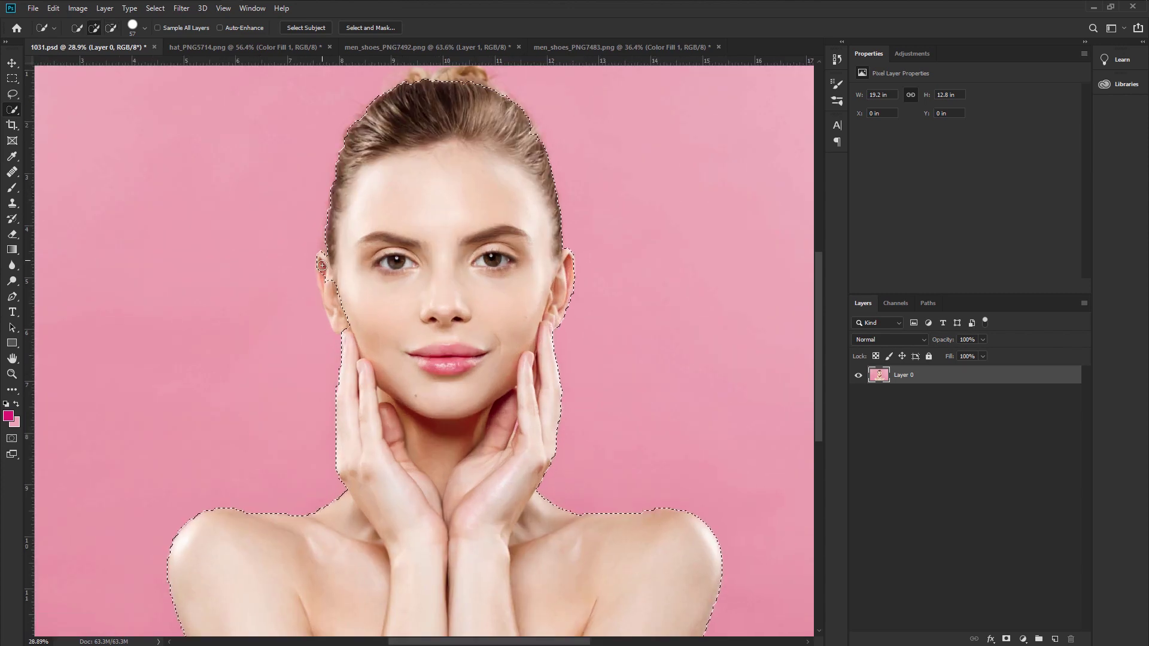
left_click_drag(322, 265, 332, 305)
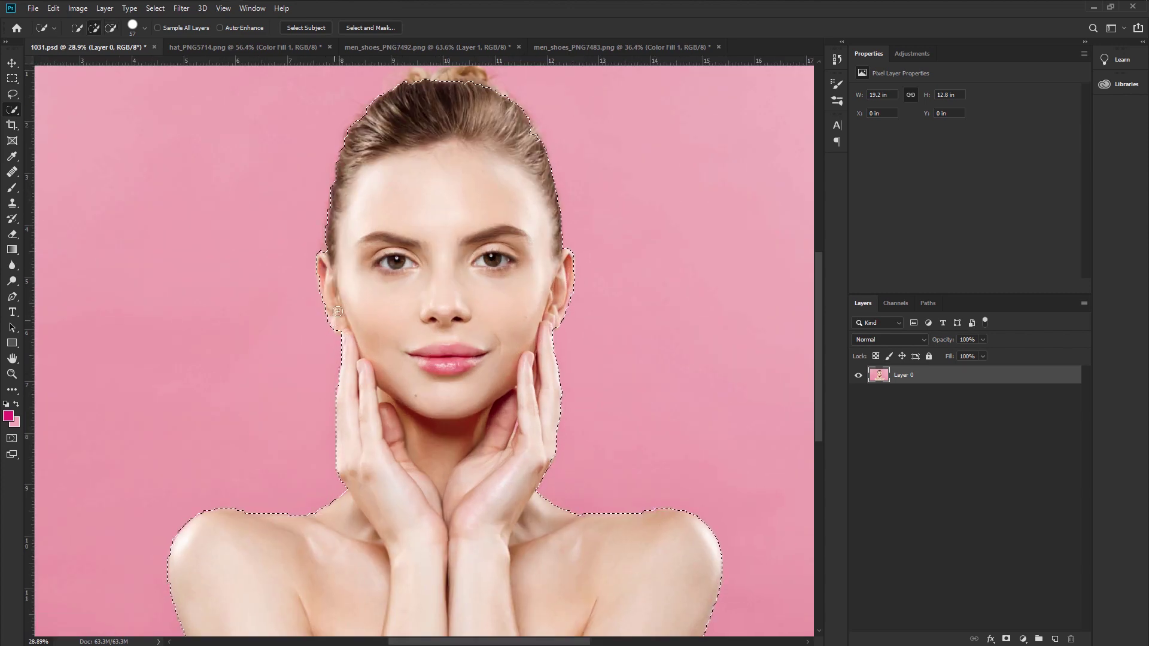
scroll(323, 296, "up", 1)
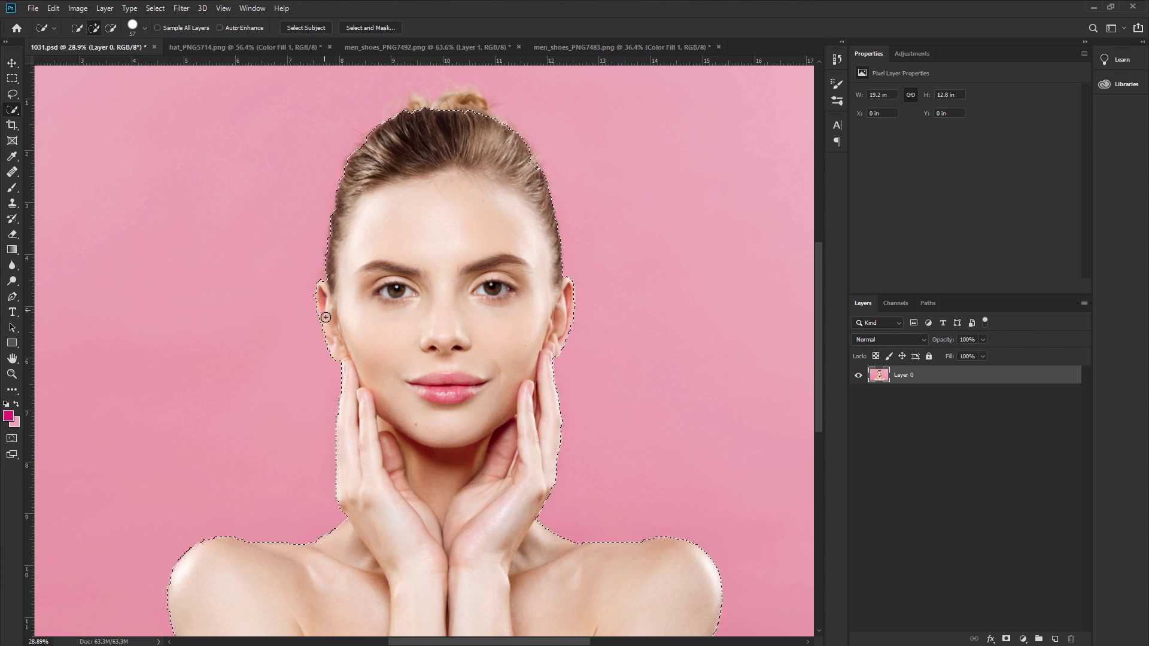
left_click_drag(326, 320, 344, 342)
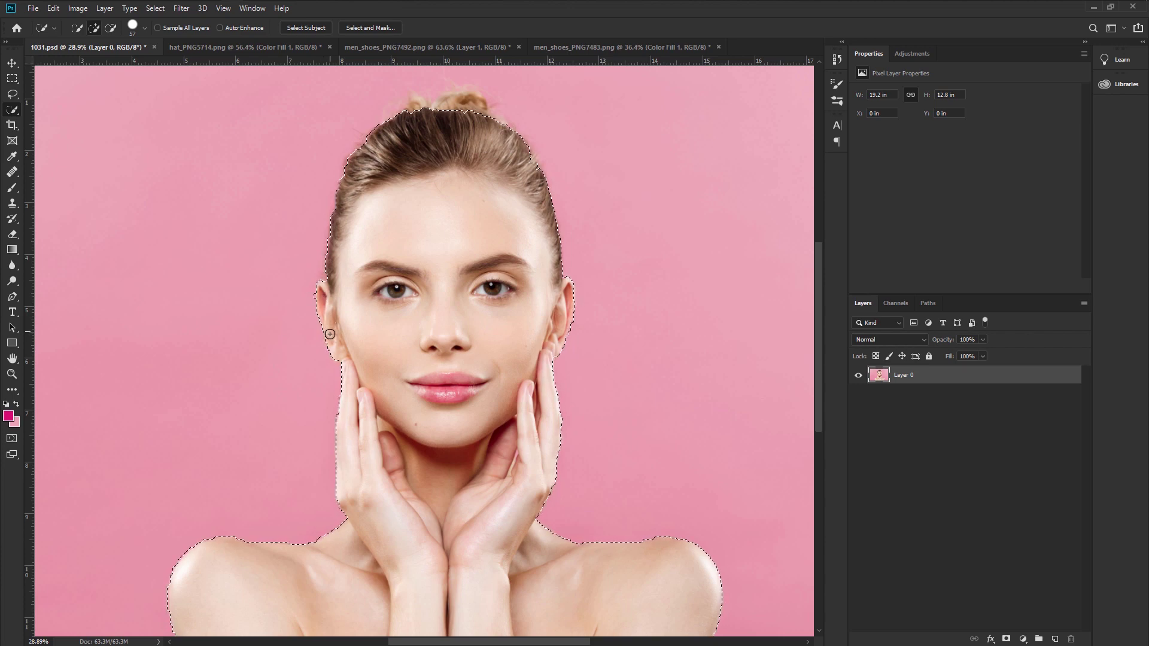
scroll(358, 350, "up", 1)
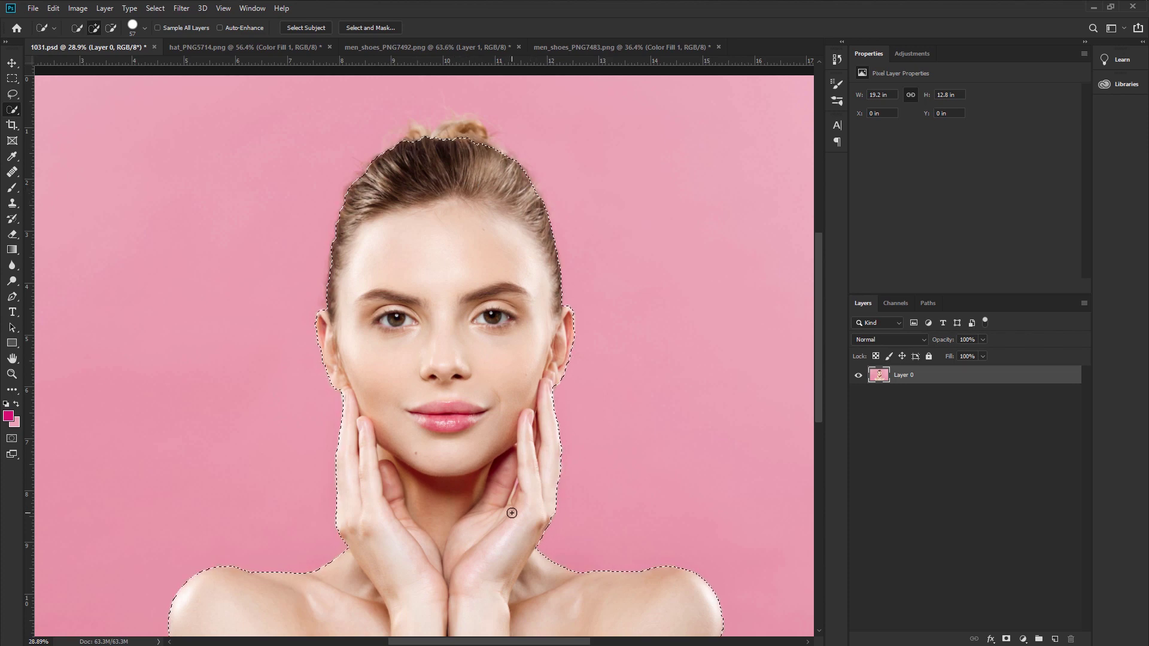
scroll(505, 505, "down", 2)
scroll(505, 504, "up", 1)
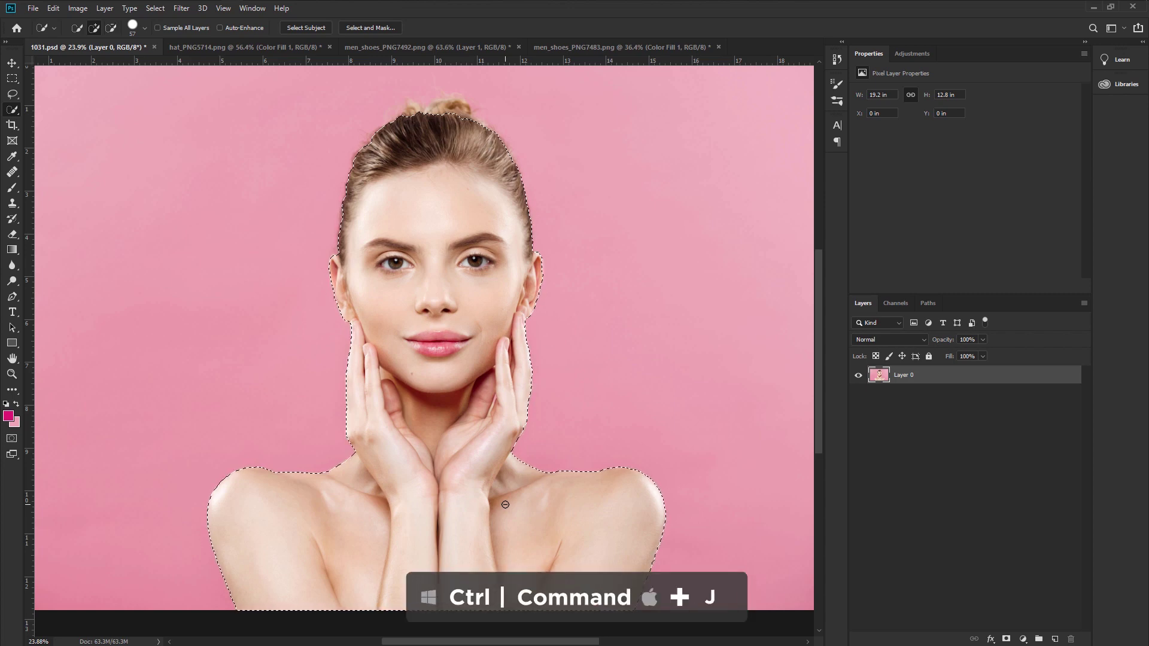
Step: Copy the selected woman onto a new layer and duplicate that cut-out layer
key("ctrl+j")
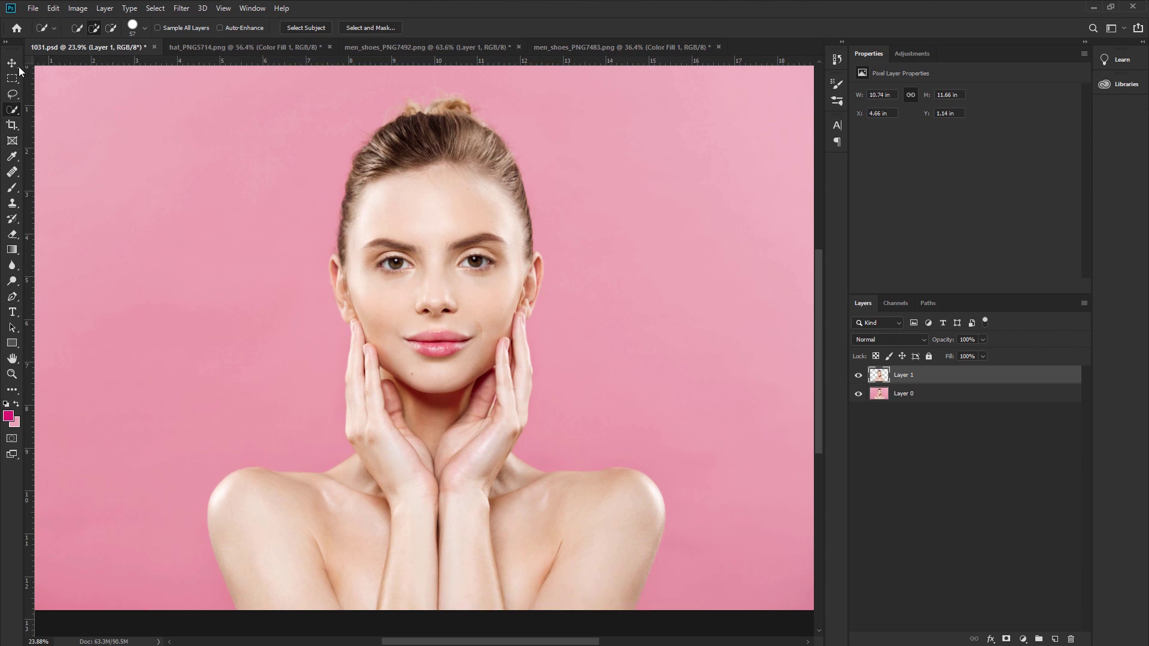
left_click(12, 62)
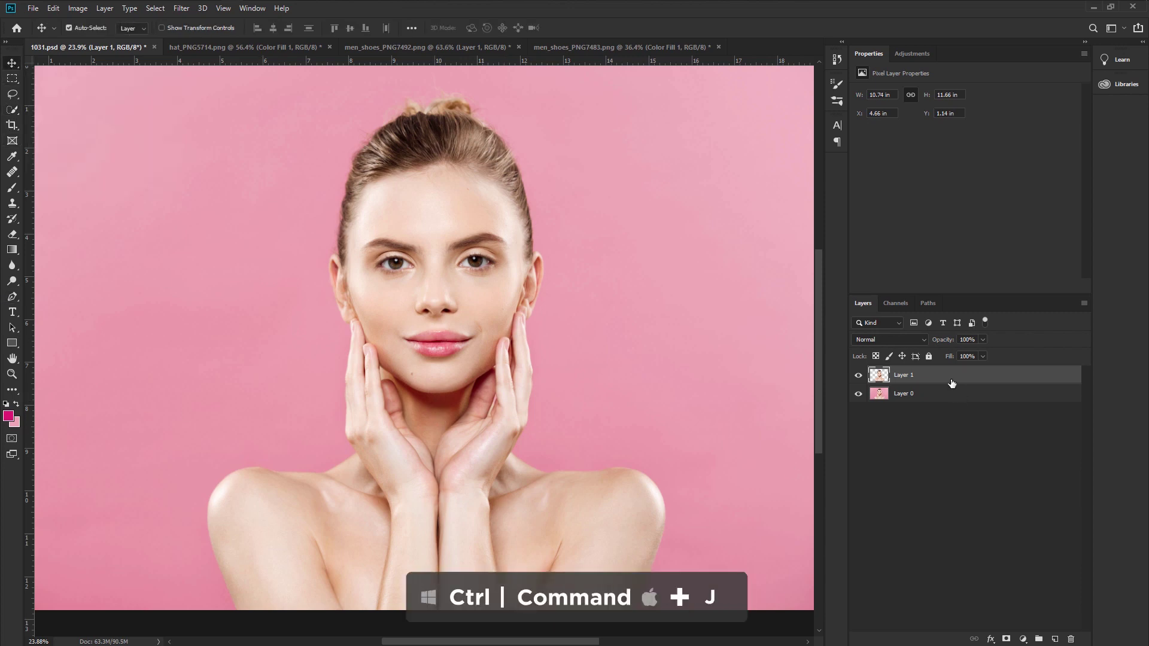
key("ctrl+j")
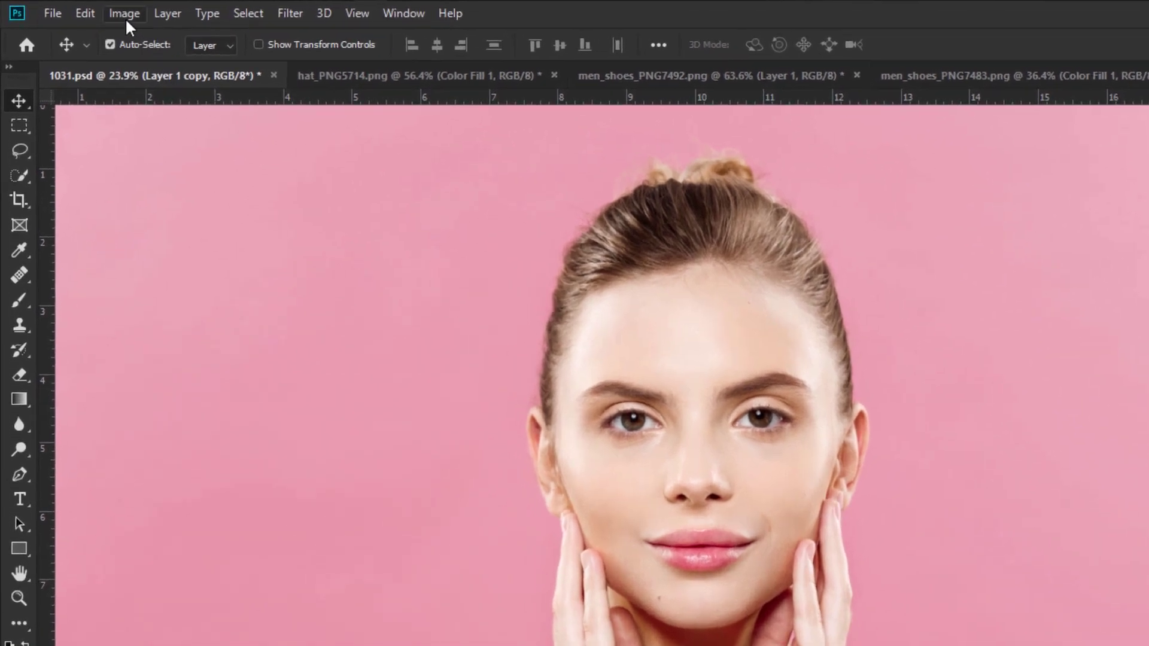
Step: Apply a Black & White adjustment to the top cut-out copy with Reds at -79% and Yellows at -36%
left_click(78, 8)
mouse_move(167, 64)
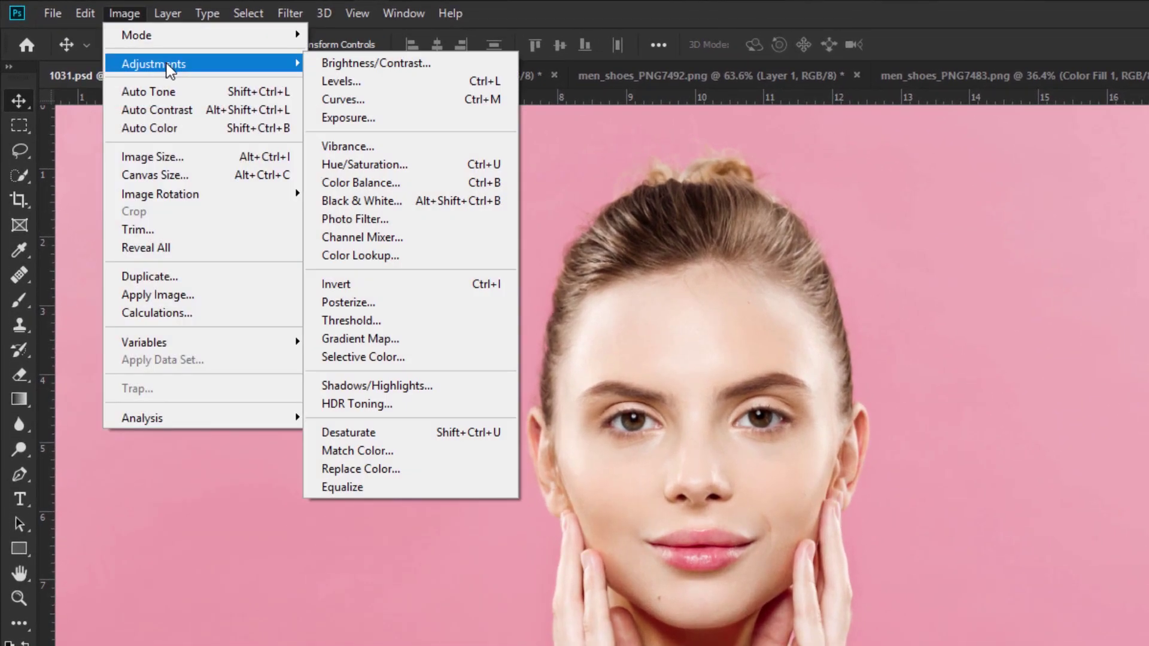
left_click(392, 205)
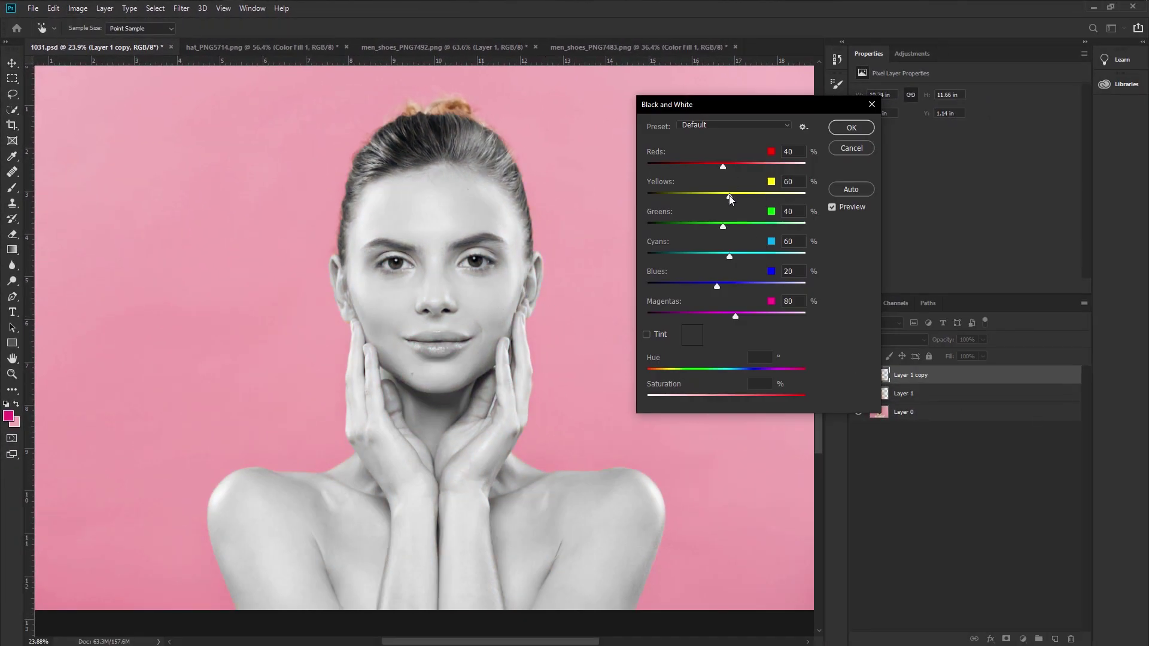
left_click_drag(729, 195, 683, 167)
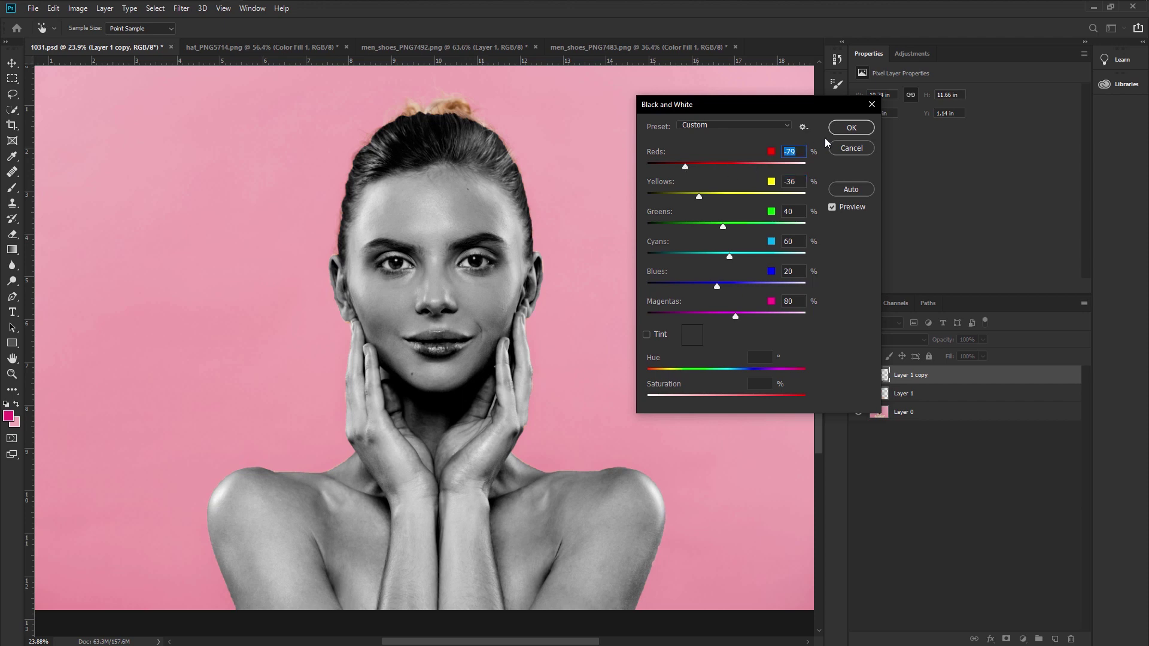
left_click(850, 127)
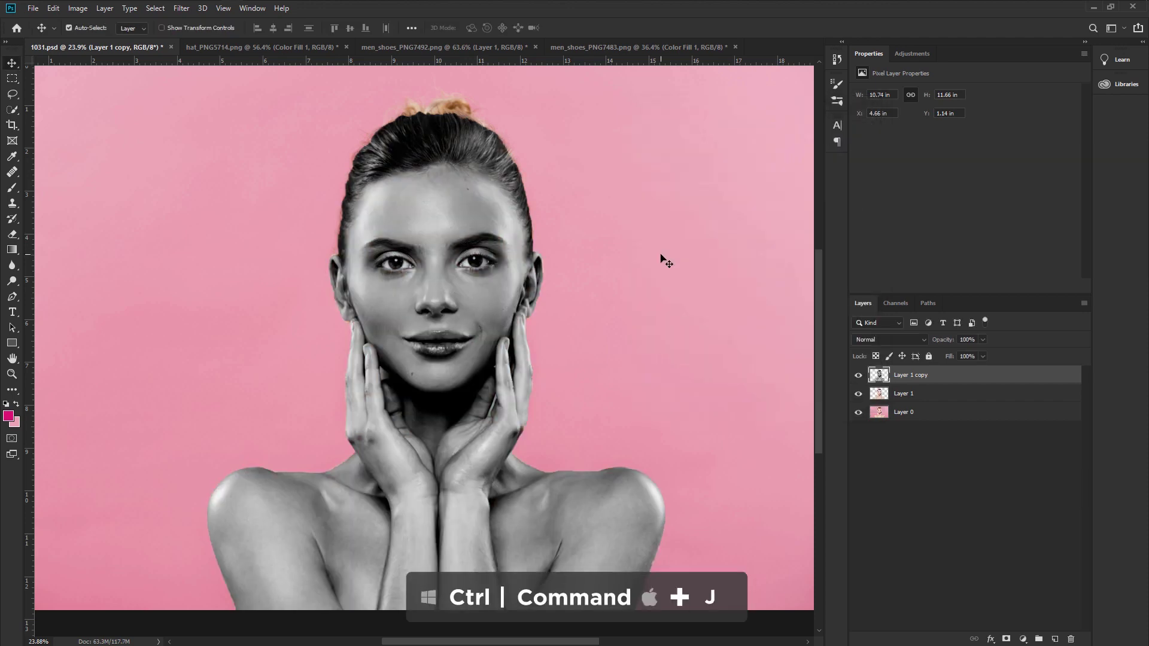
Step: Duplicate the black-and-white cut-out layer and invert the duplicate's tones
key("ctrl+j")
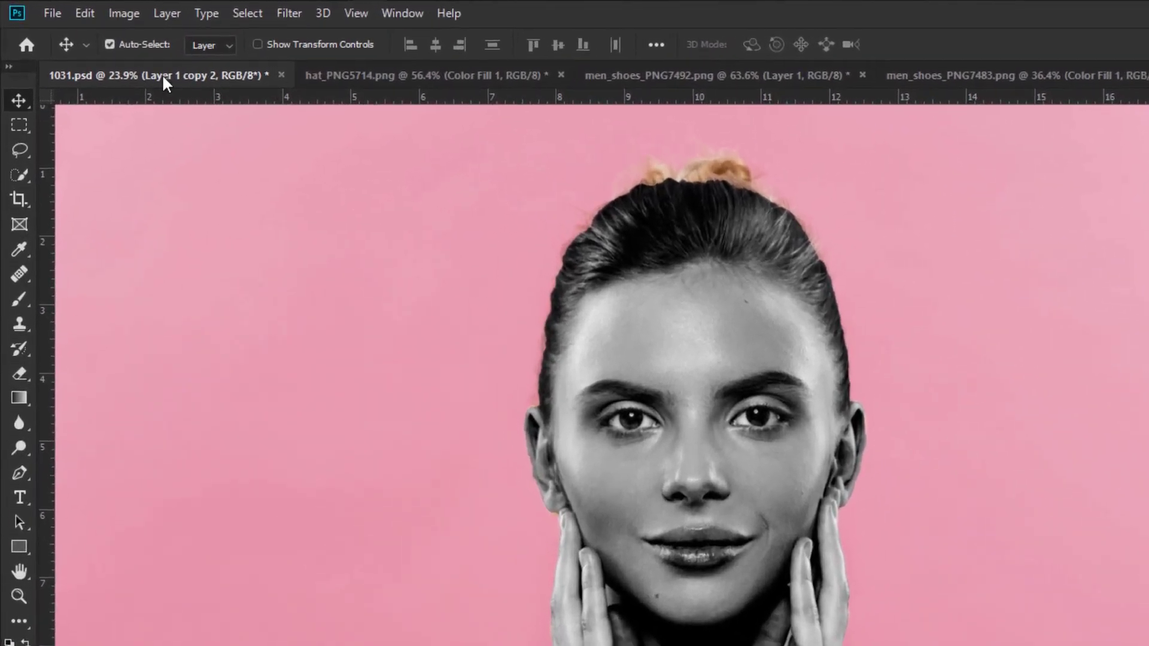
left_click(78, 8)
mouse_move(147, 62)
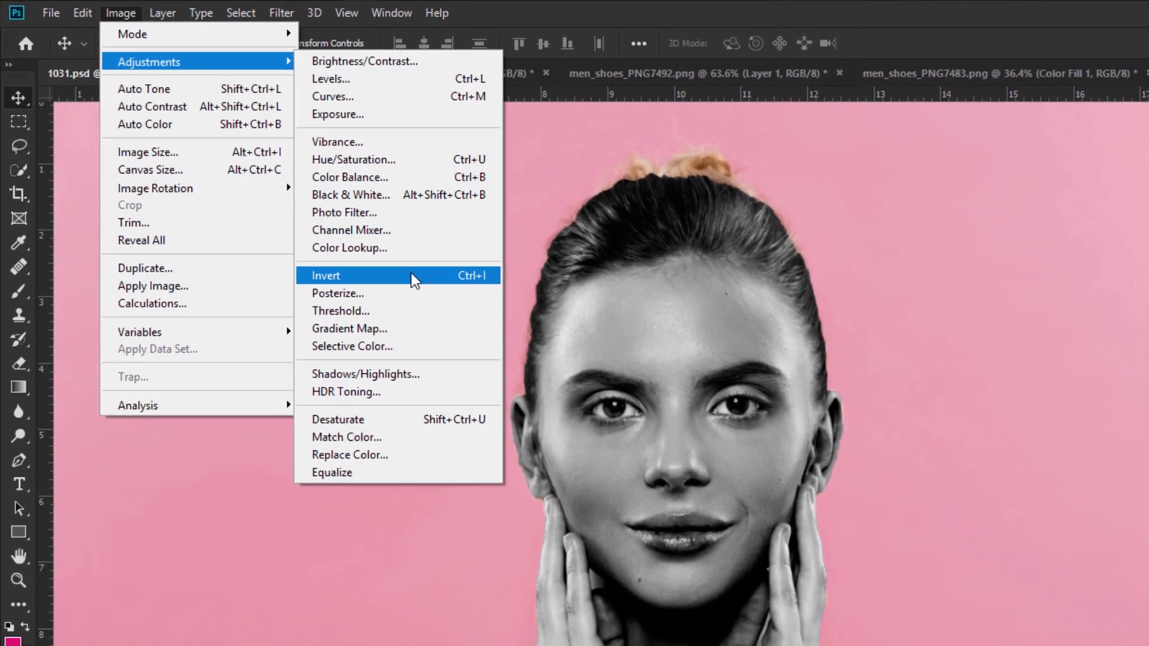
left_click(413, 278)
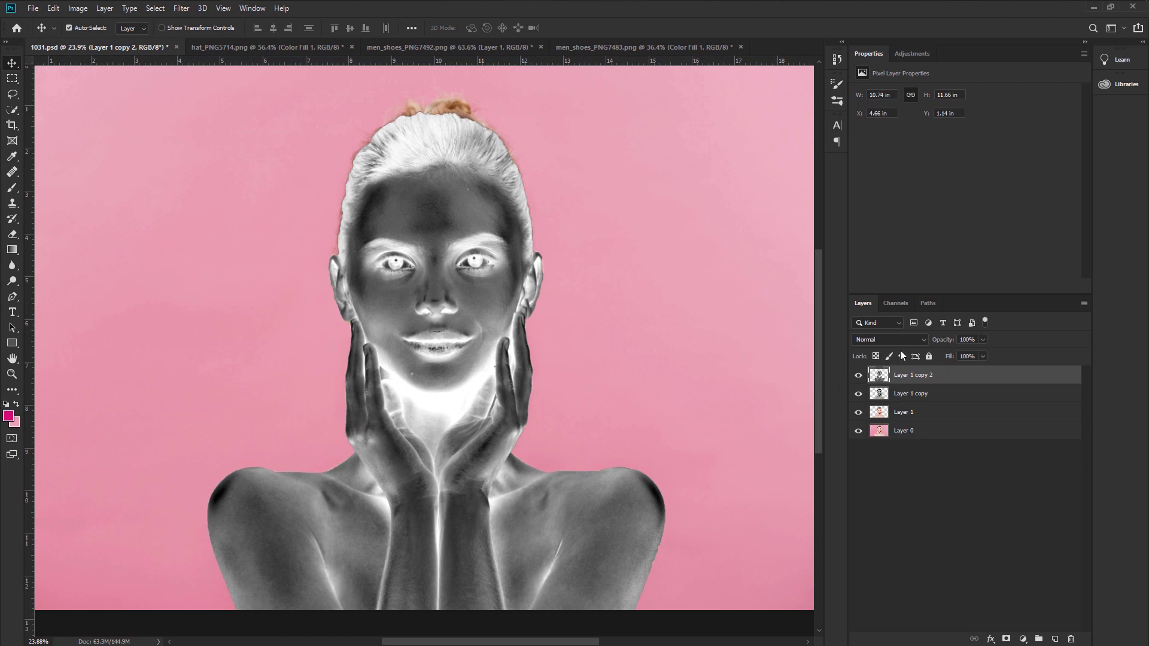
Step: Set the inverted layer's blend mode to Difference and duplicate that layer
left_click(891, 339)
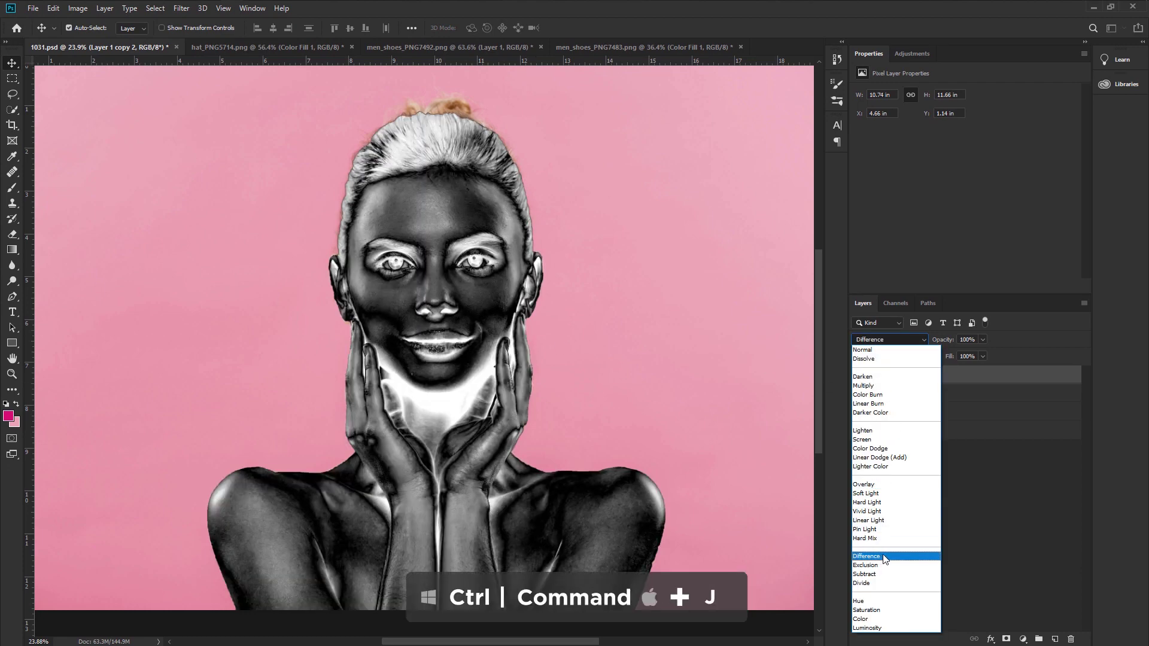
left_click(884, 556)
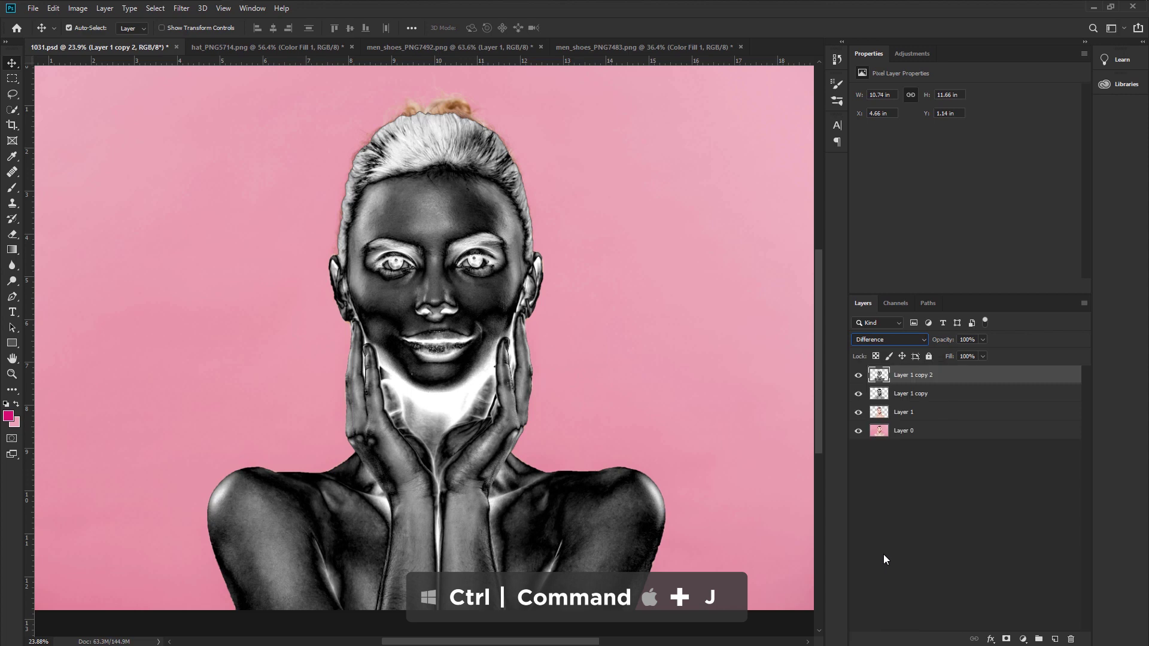
key("ctrl+j")
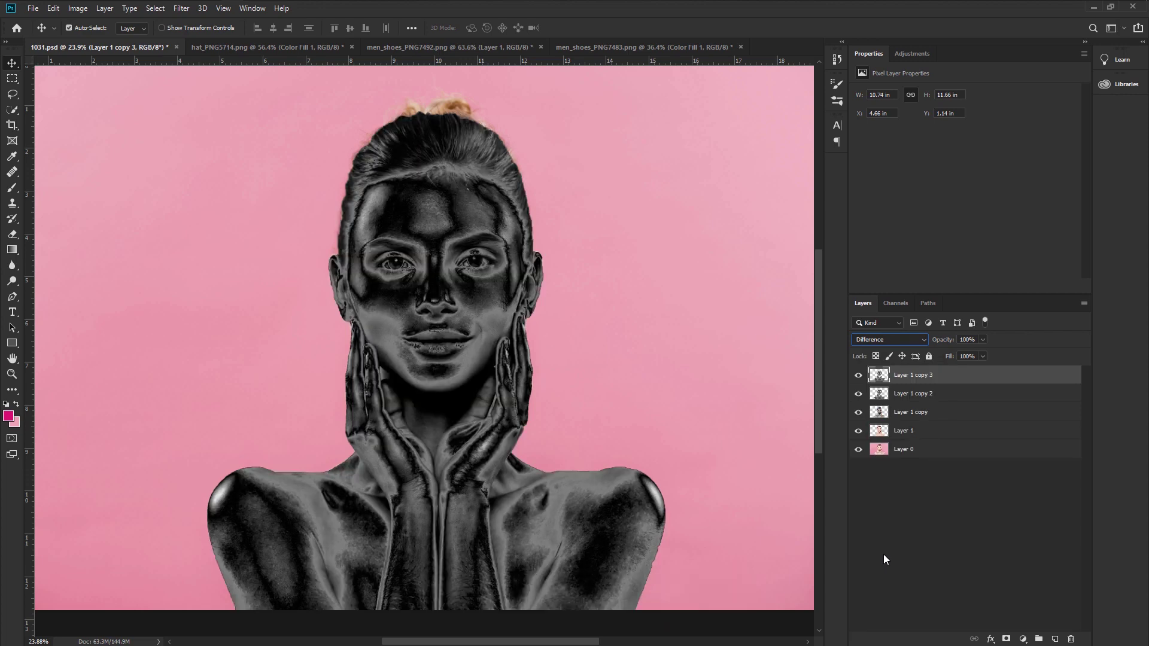
Step: Merge Layer 1 copy 2 down into Layer 1 copy, and merge Layer 1 copy 3 down into the same layer
left_click(914, 403)
right_click(955, 404)
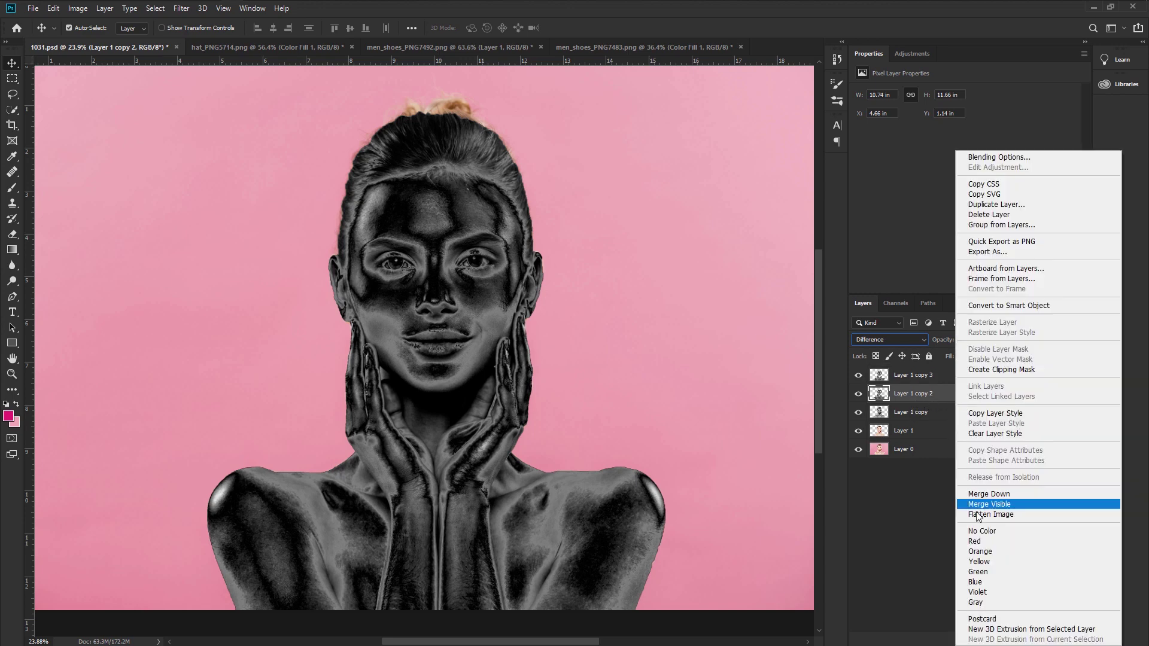
left_click(976, 493)
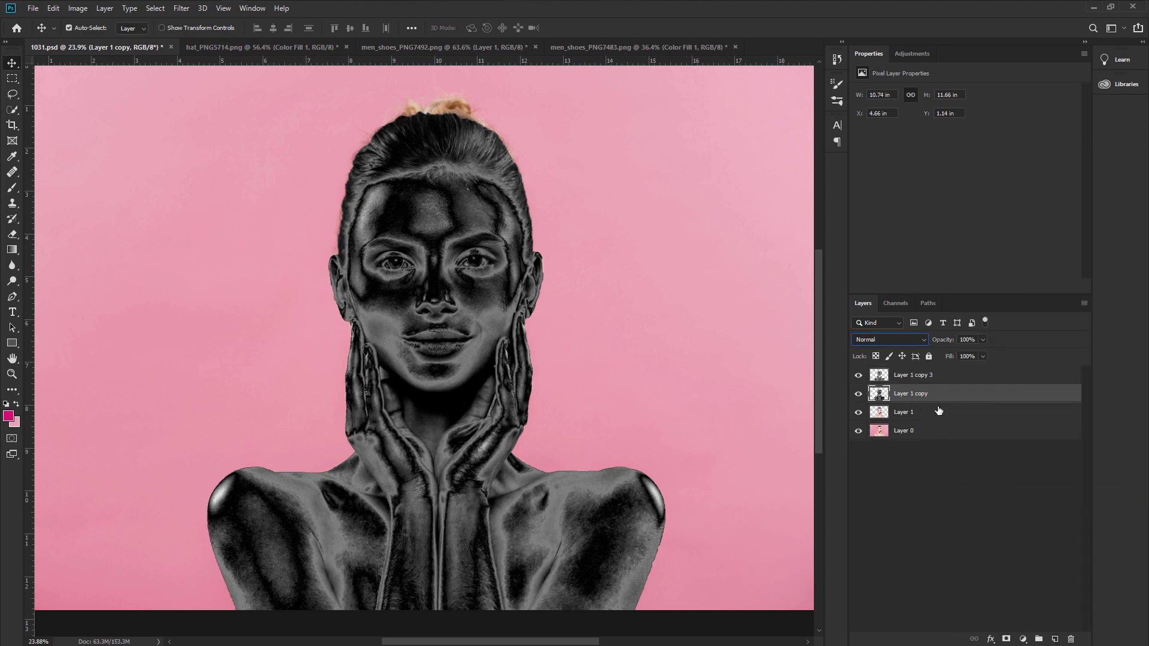
left_click(948, 377)
right_click(947, 375)
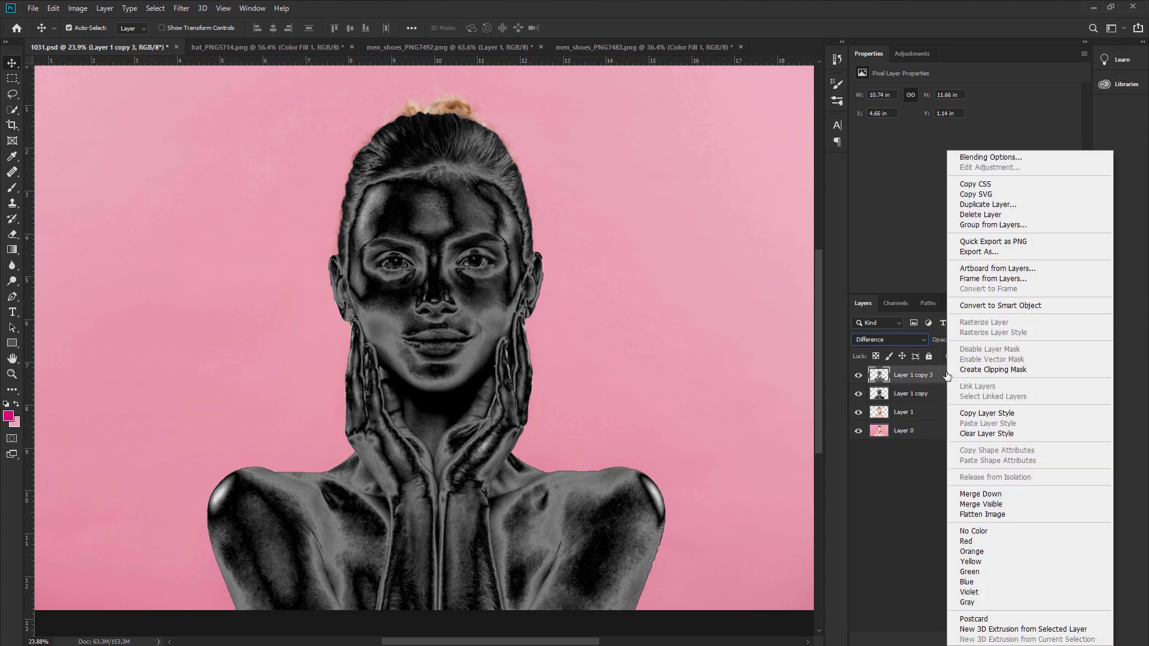
left_click(988, 494)
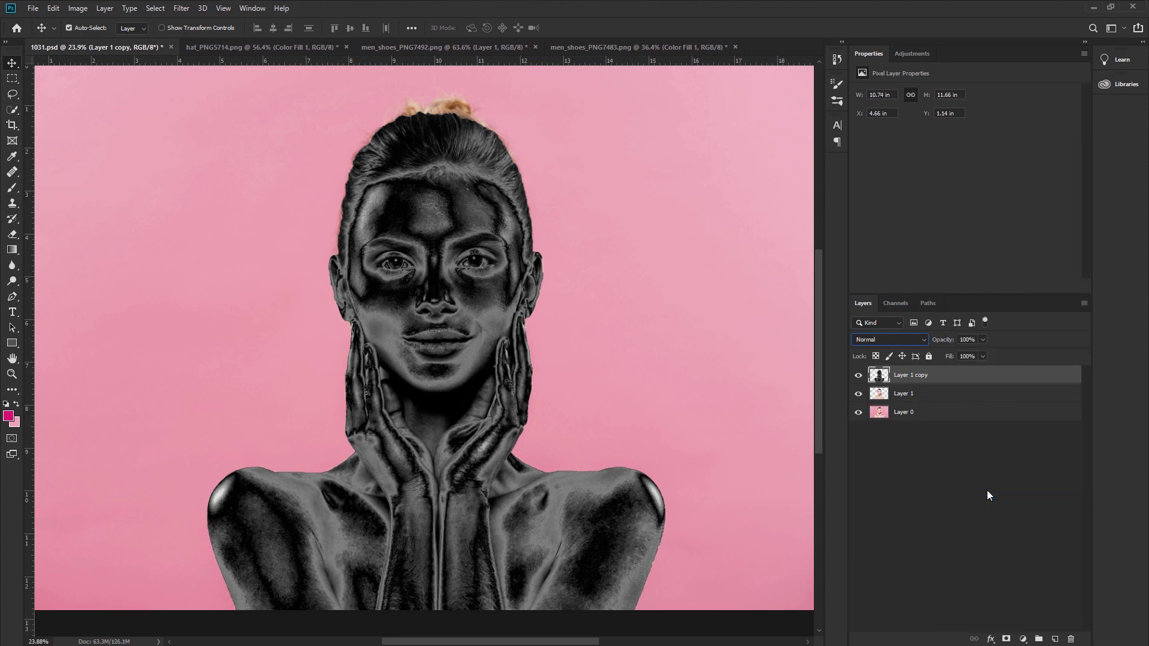
Step: Create an empty layer directly above Layer 0 and choose the Brush tool for painting on it
left_click(920, 413)
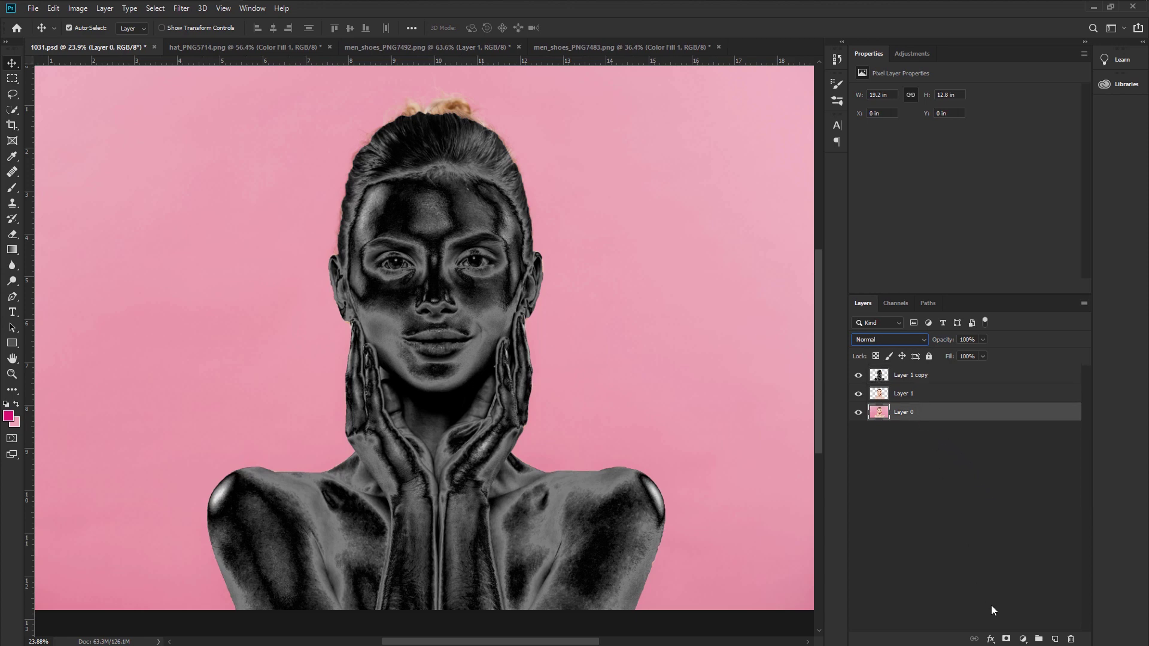
left_click(1054, 639)
scroll(428, 77, "up", 6)
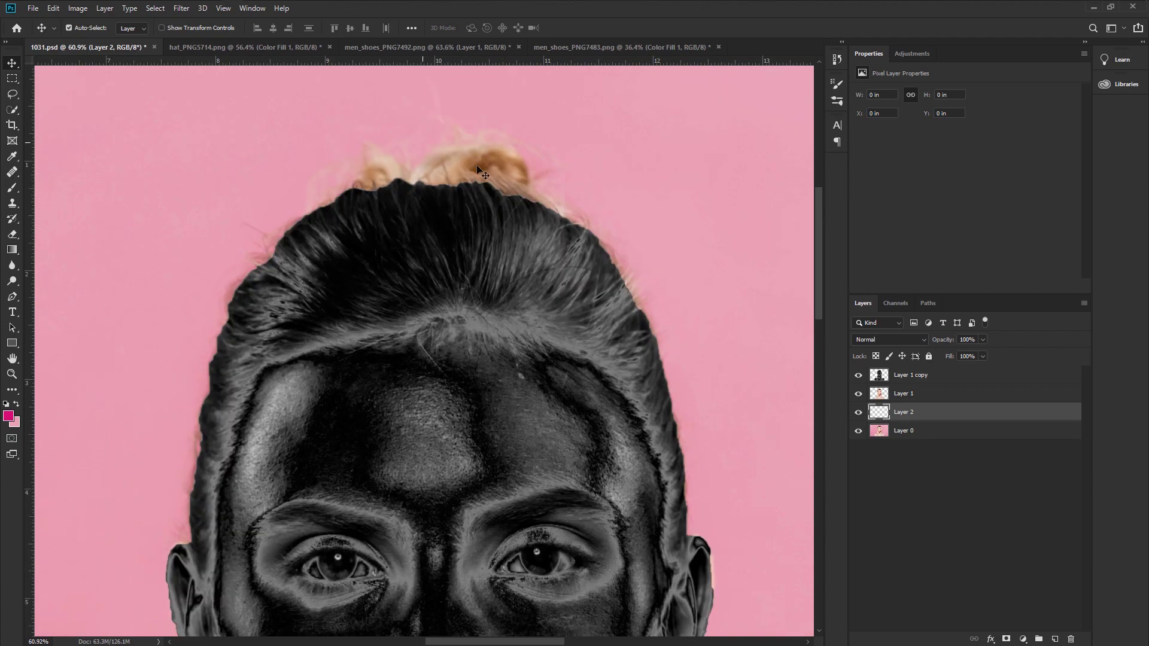
scroll(536, 210, "down", 1)
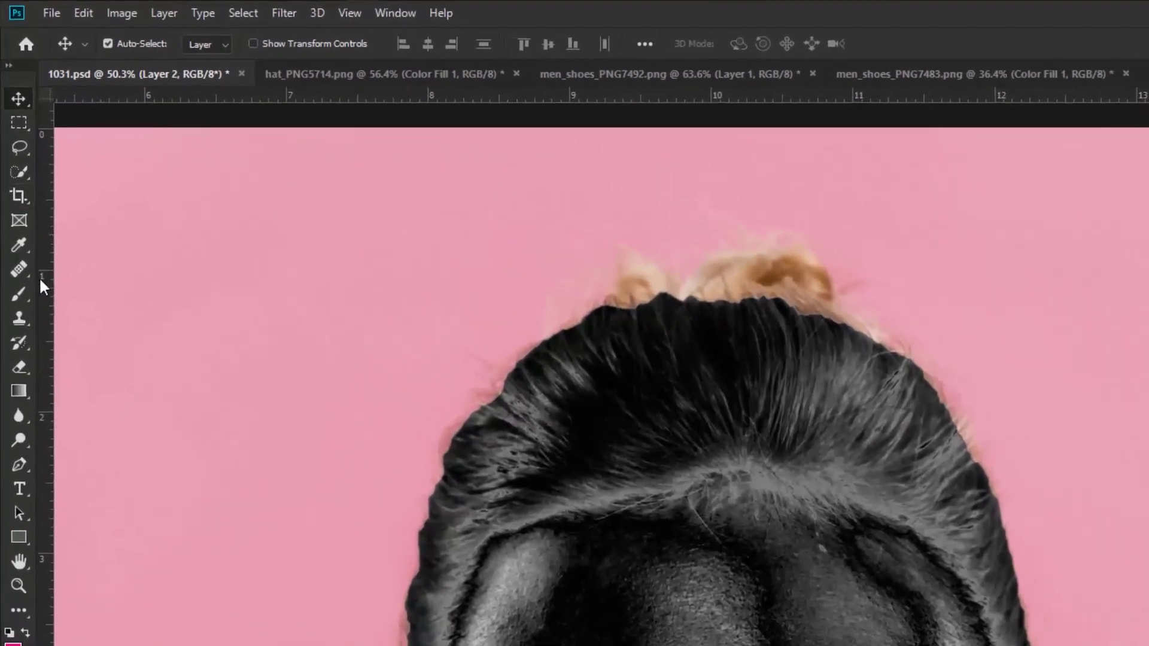
left_click(14, 212)
left_click(74, 264)
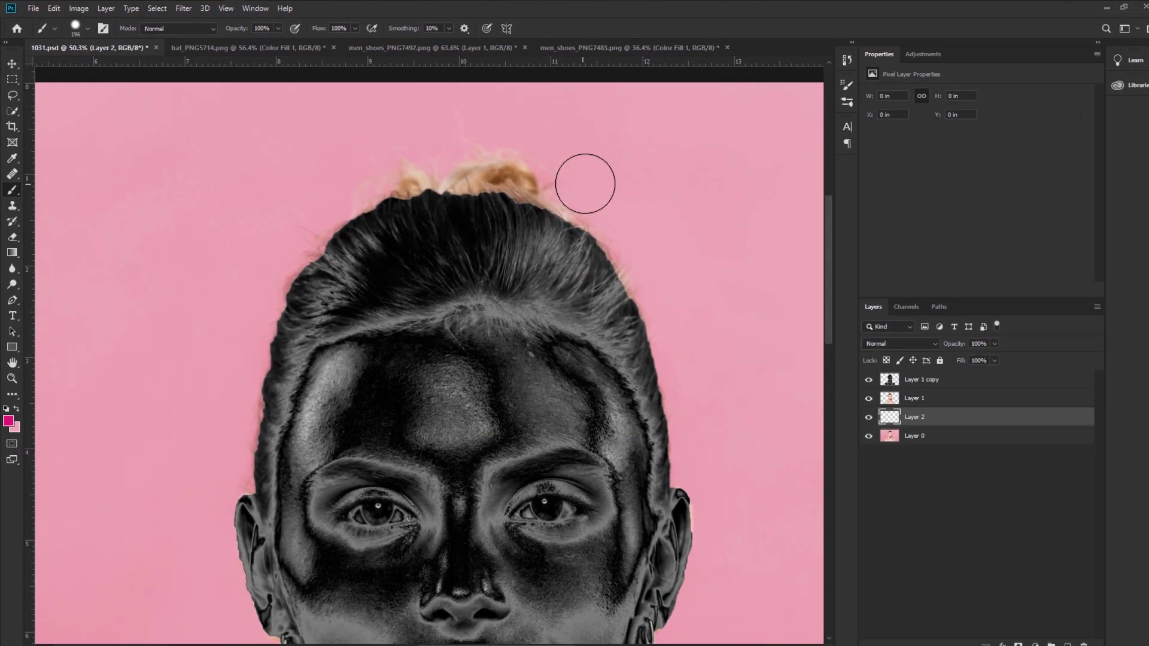
Step: Paint sampled background pink over the hair bun and stray hairs around the head's outline on Layer 2
mouse_move(584, 179)
left_mouse_down()
mouse_move(417, 167)
mouse_move(554, 136)
mouse_move(414, 157)
mouse_move(296, 235)
mouse_move(276, 261)
mouse_move(313, 241)
mouse_move(301, 237)
mouse_move(268, 267)
mouse_move(296, 235)
mouse_move(251, 299)
left_mouse_up()
left_click(603, 157, "alt")
mouse_move(503, 180)
left_mouse_down()
mouse_move(593, 214)
mouse_move(627, 262)
mouse_move(686, 388)
mouse_move(683, 410)
mouse_move(663, 370)
mouse_move(680, 465)
left_mouse_up()
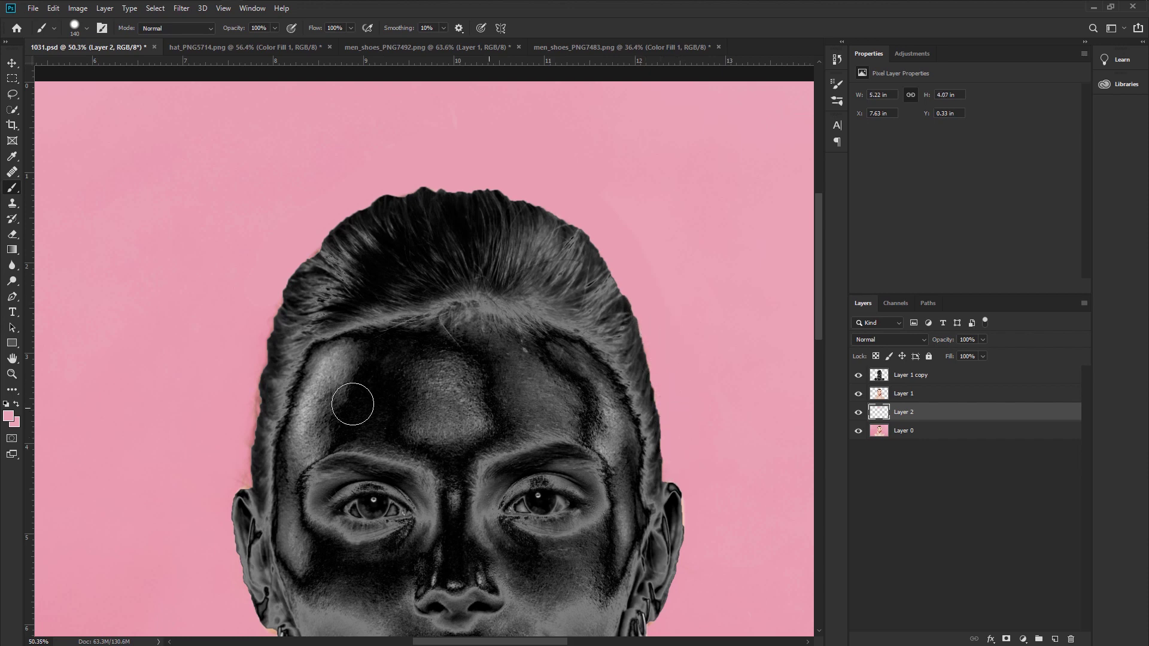
mouse_move(225, 457)
left_mouse_down()
mouse_move(219, 482)
mouse_move(237, 447)
mouse_move(230, 480)
mouse_move(240, 404)
mouse_move(220, 382)
mouse_move(218, 473)
left_mouse_up()
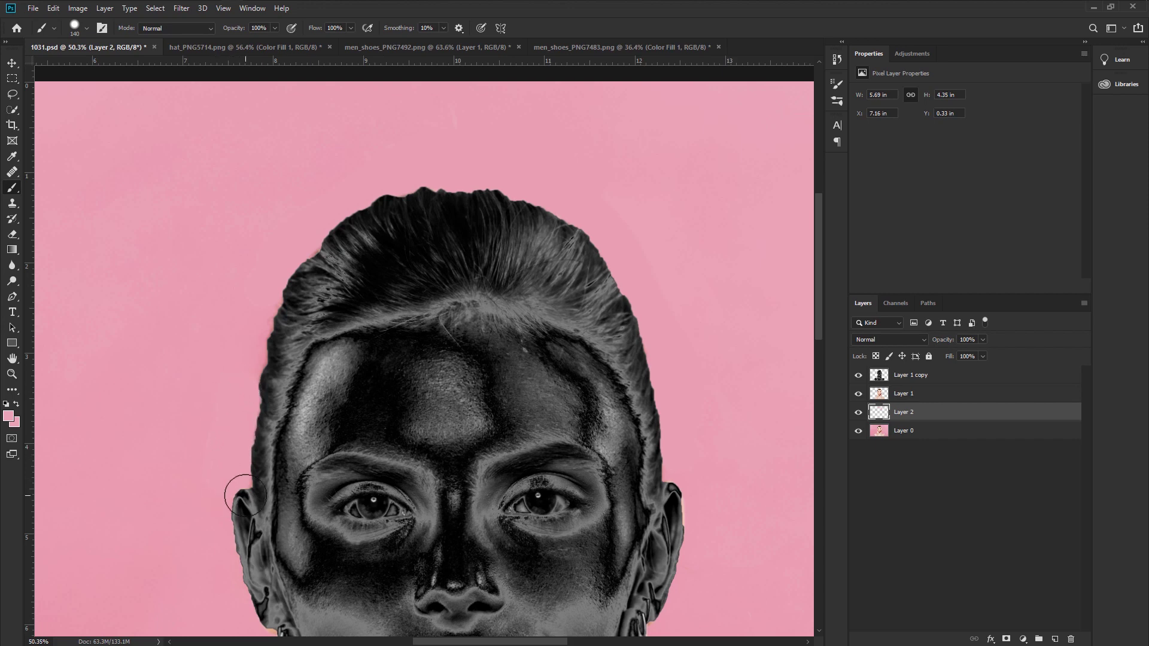
scroll(231, 487, "down", 4)
scroll(326, 507, "down", 2)
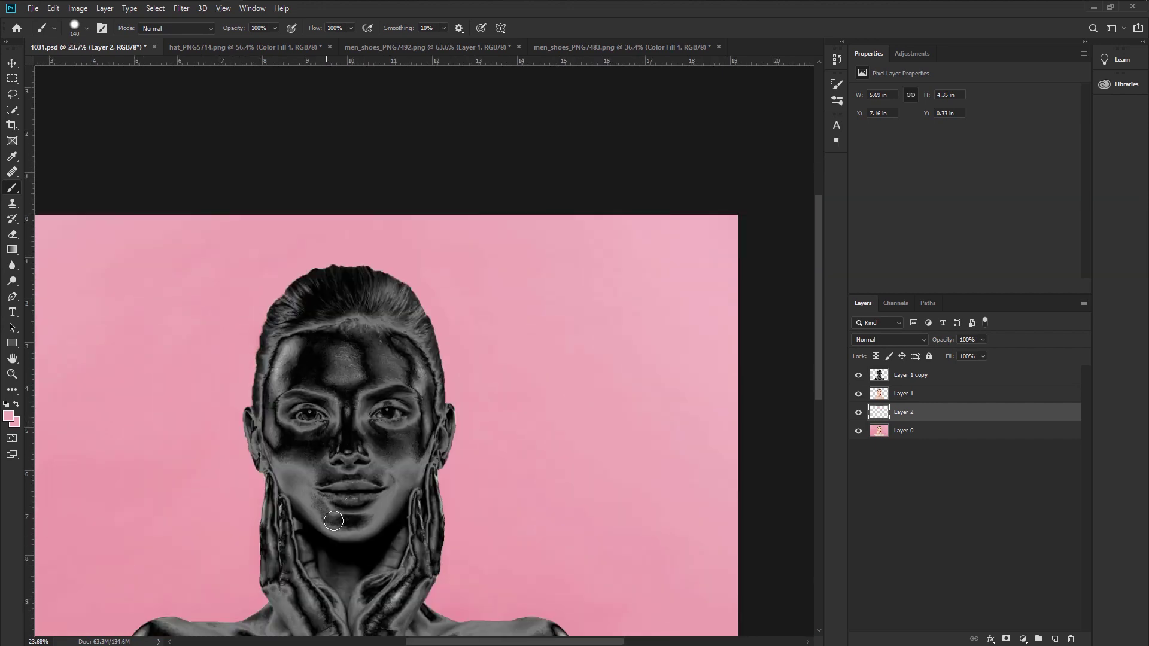
Step: Add a Color Balance adjustment above Layer 1 copy with the midtones' yellow–blue balance at -86, and clip it to that layer
left_click_drag(329, 515, 464, 353)
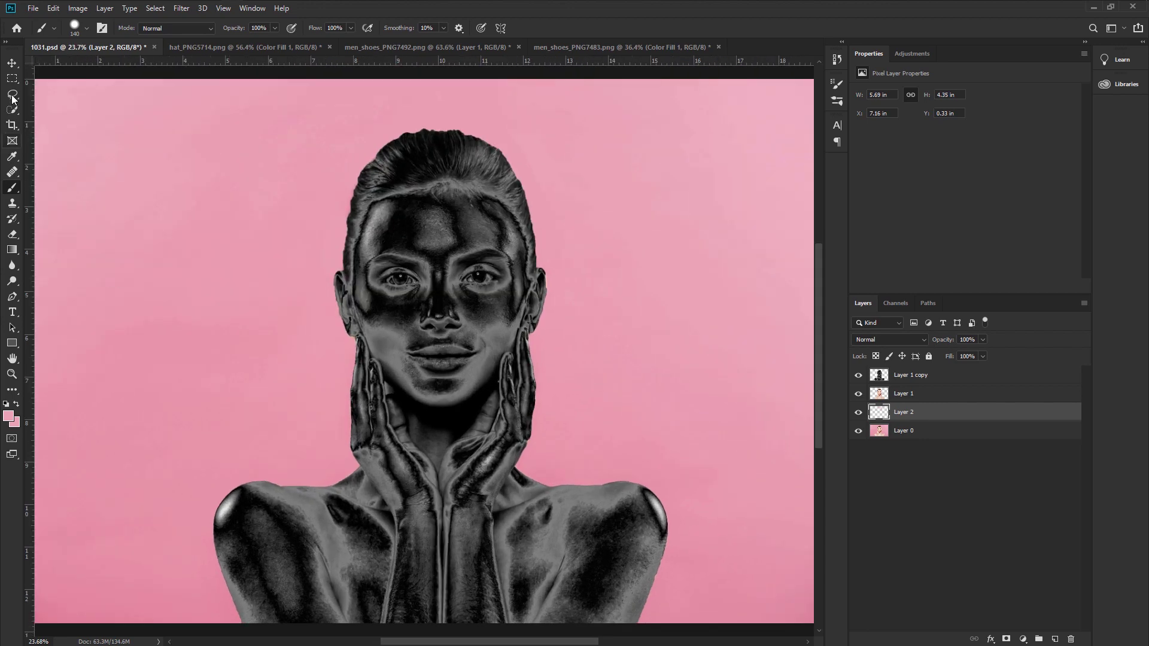
left_click(12, 63)
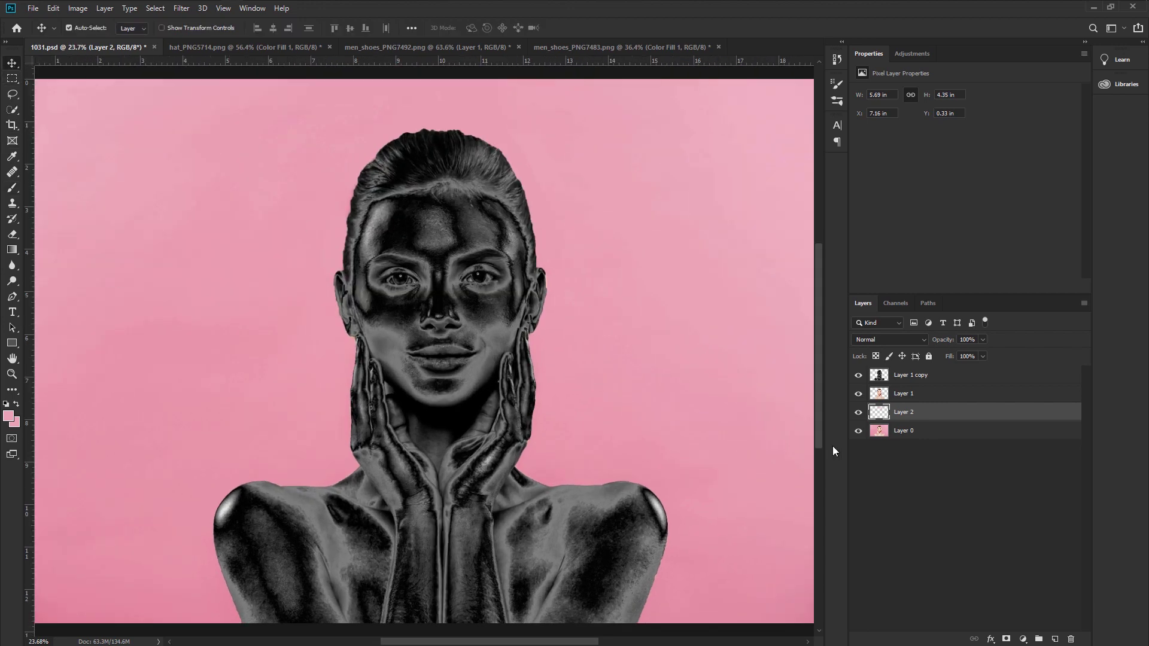
left_click(927, 378)
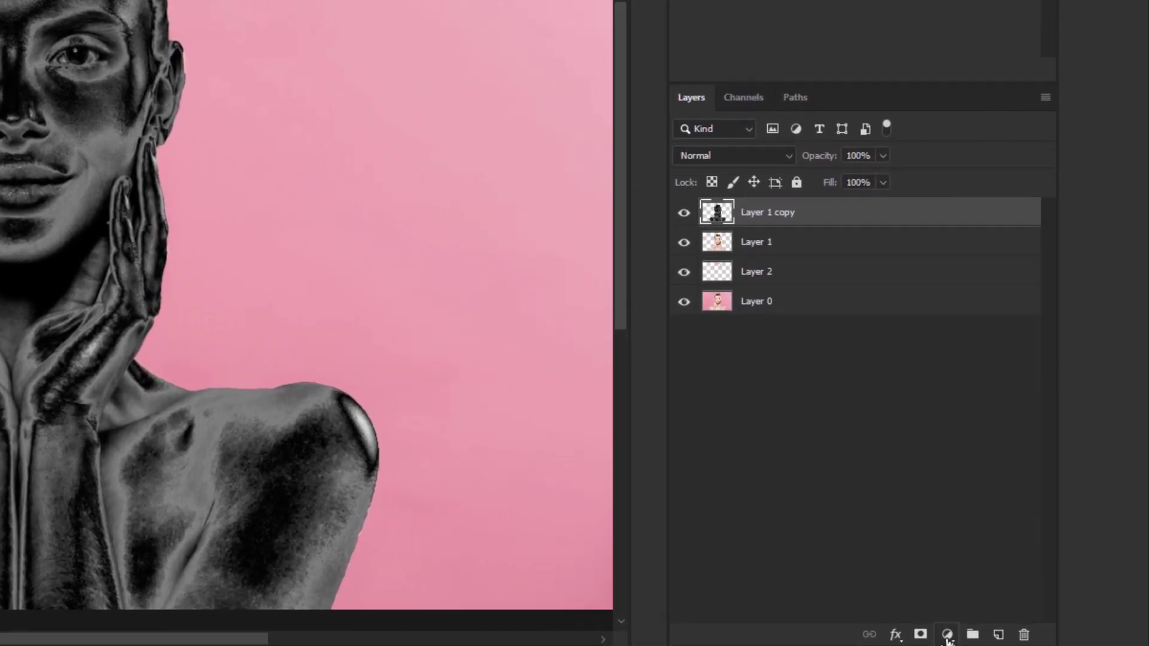
left_click(1022, 639)
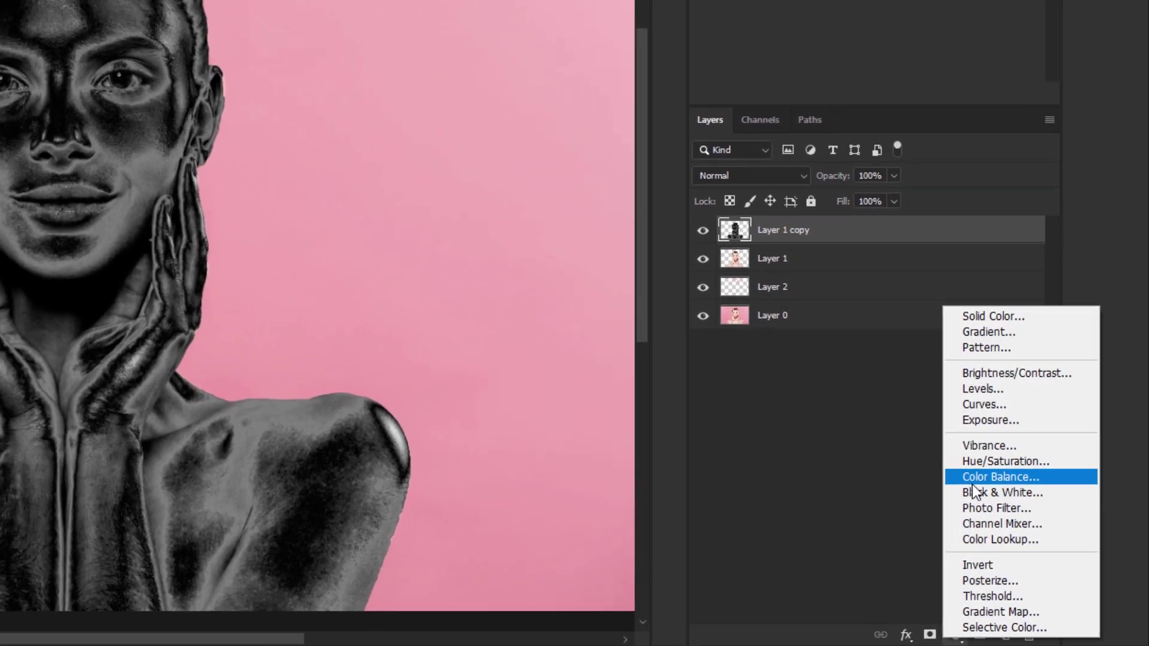
left_click(966, 470)
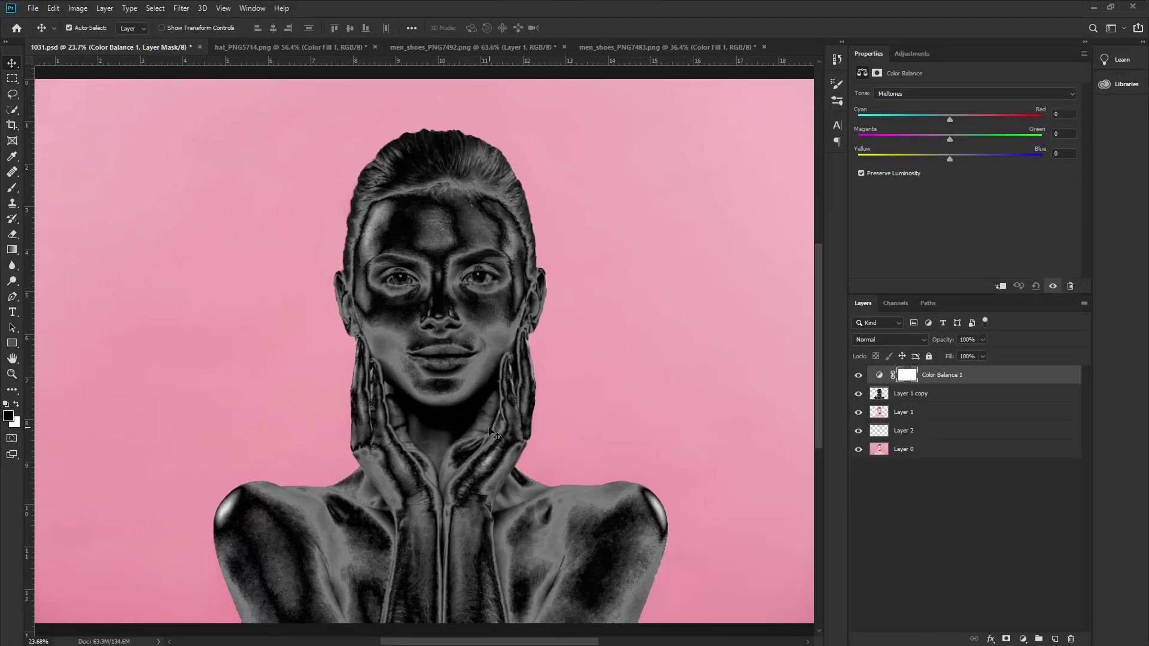
scroll(489, 430, "down", 1)
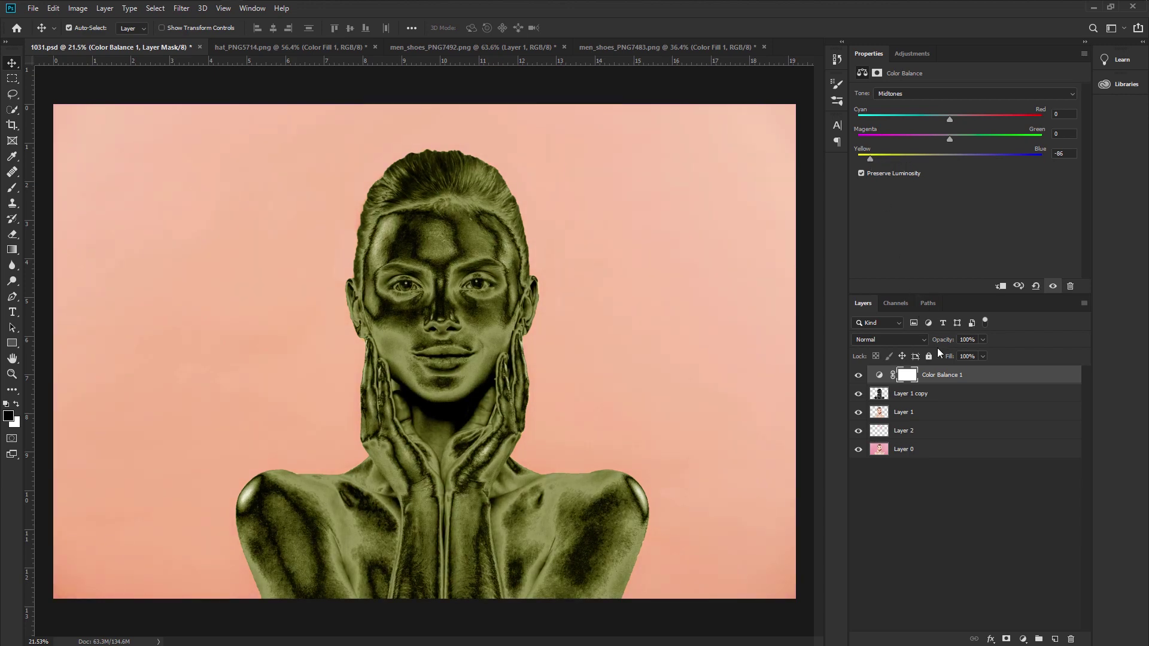
right_click(981, 377)
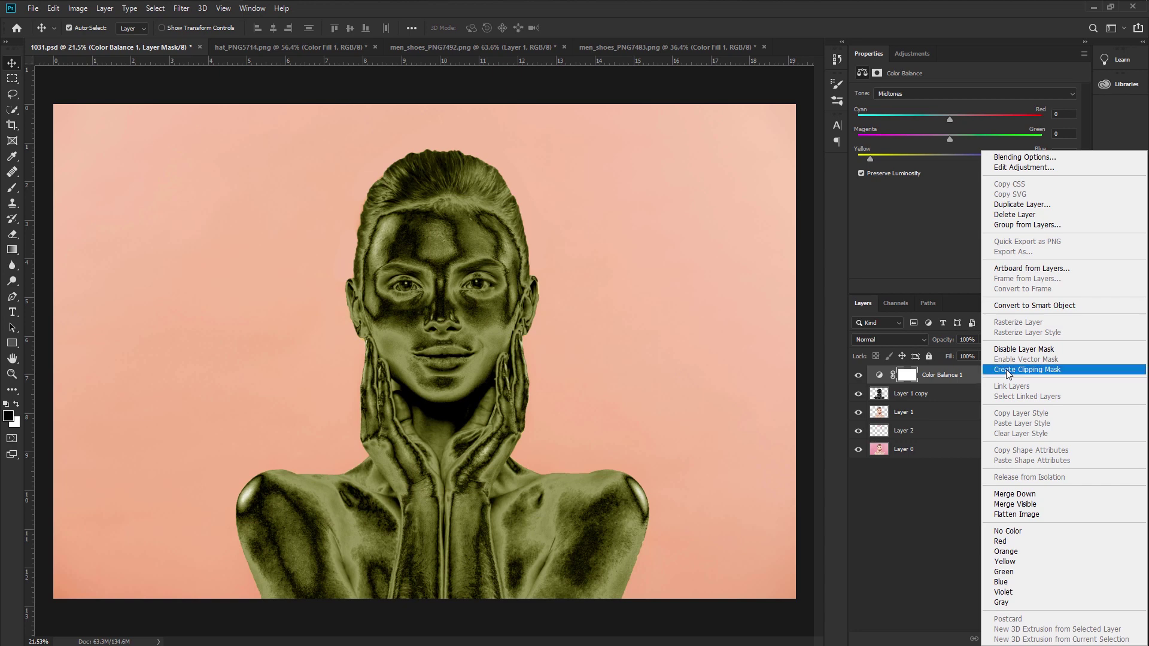
left_click(1008, 369)
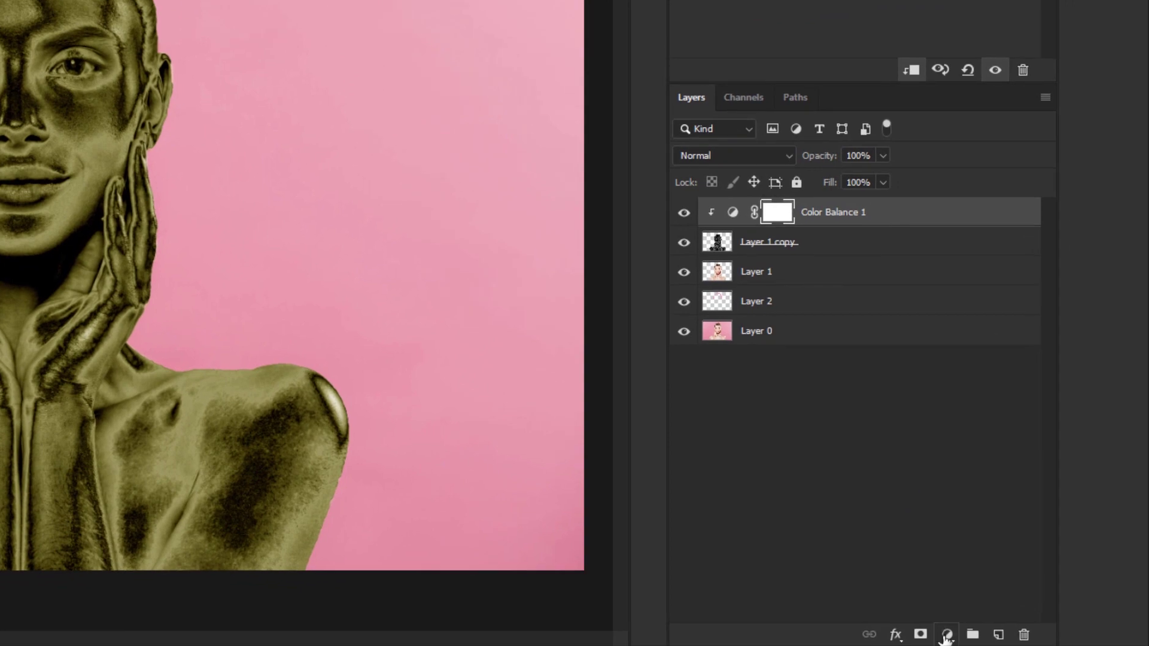
Step: Add an Exposure adjustment clipped above Color Balance 1 and set its exposure to +1.48
left_click(1022, 639)
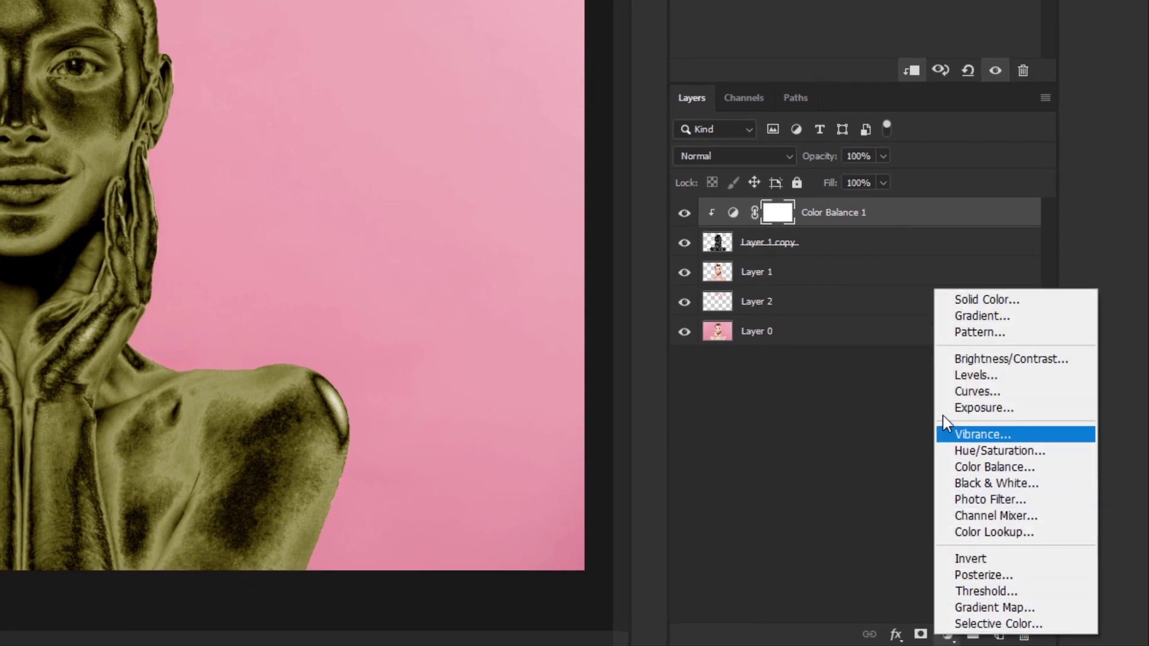
left_click(981, 407)
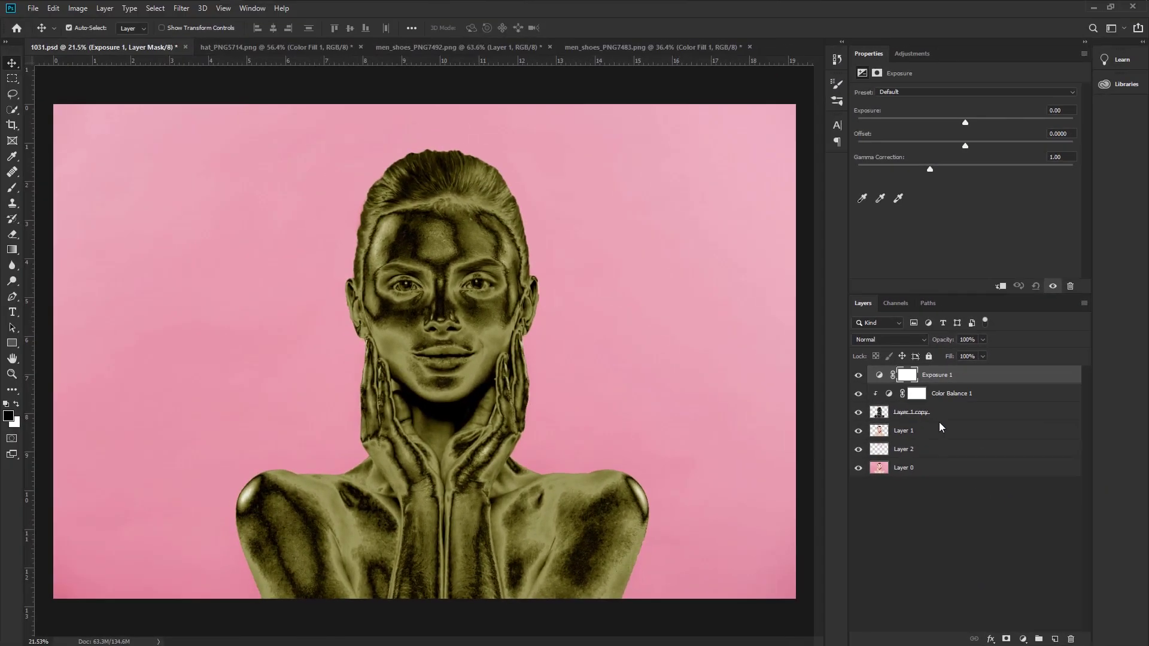
right_click(964, 378)
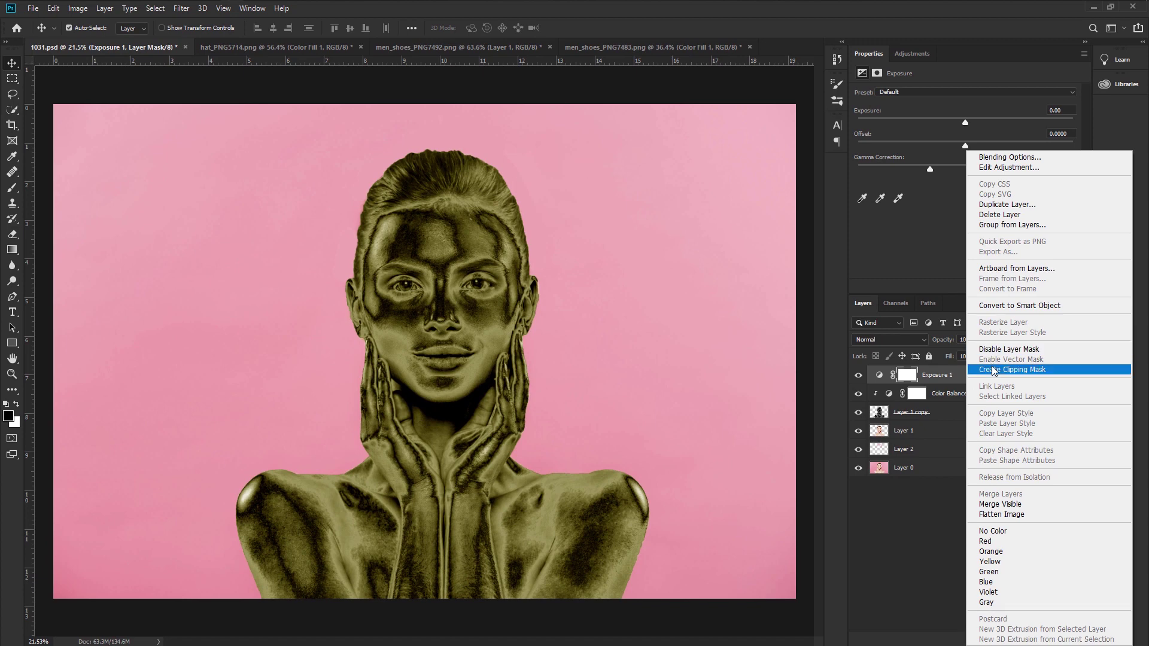
left_click(980, 369)
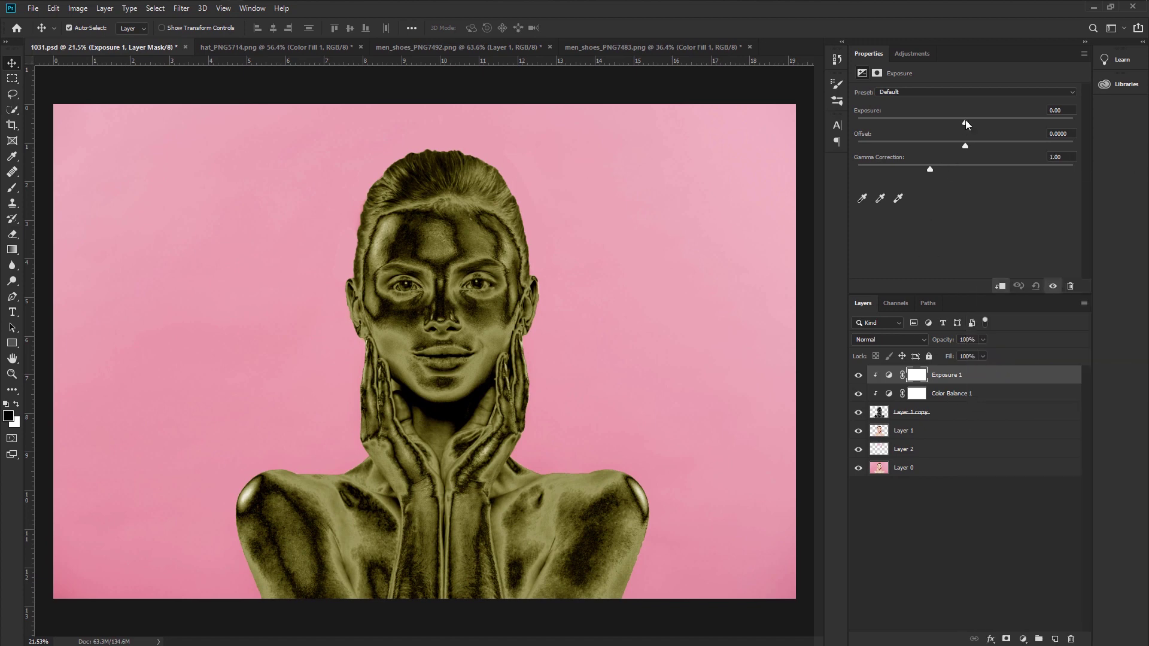
left_click_drag(965, 120, 982, 120)
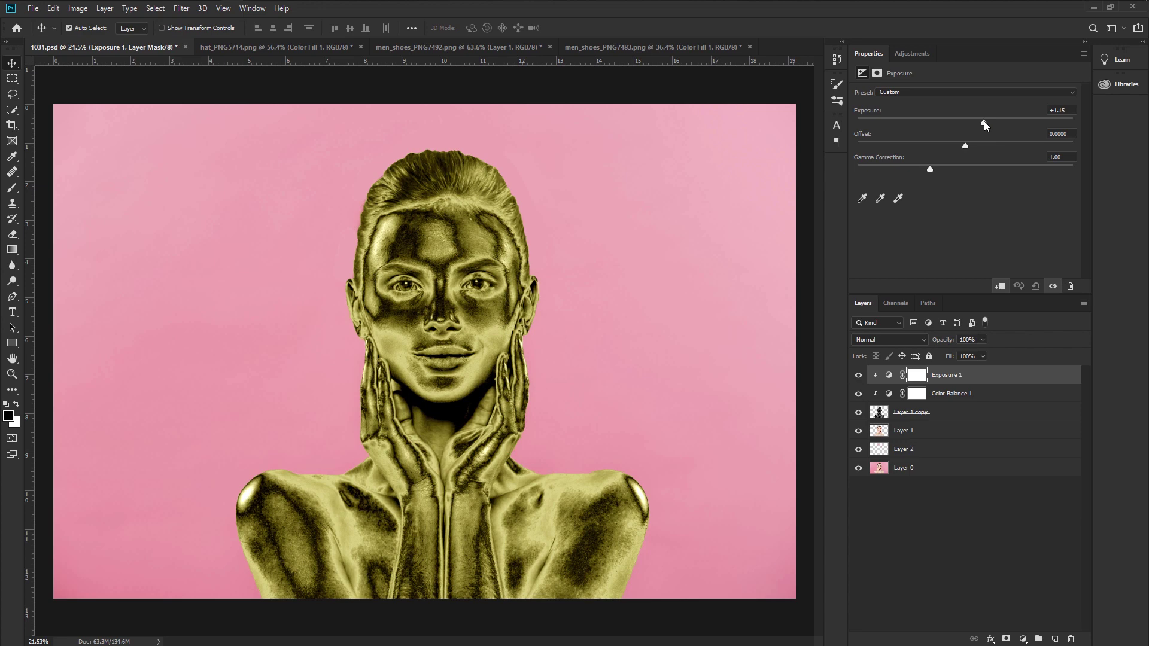
left_click_drag(986, 123, 990, 124)
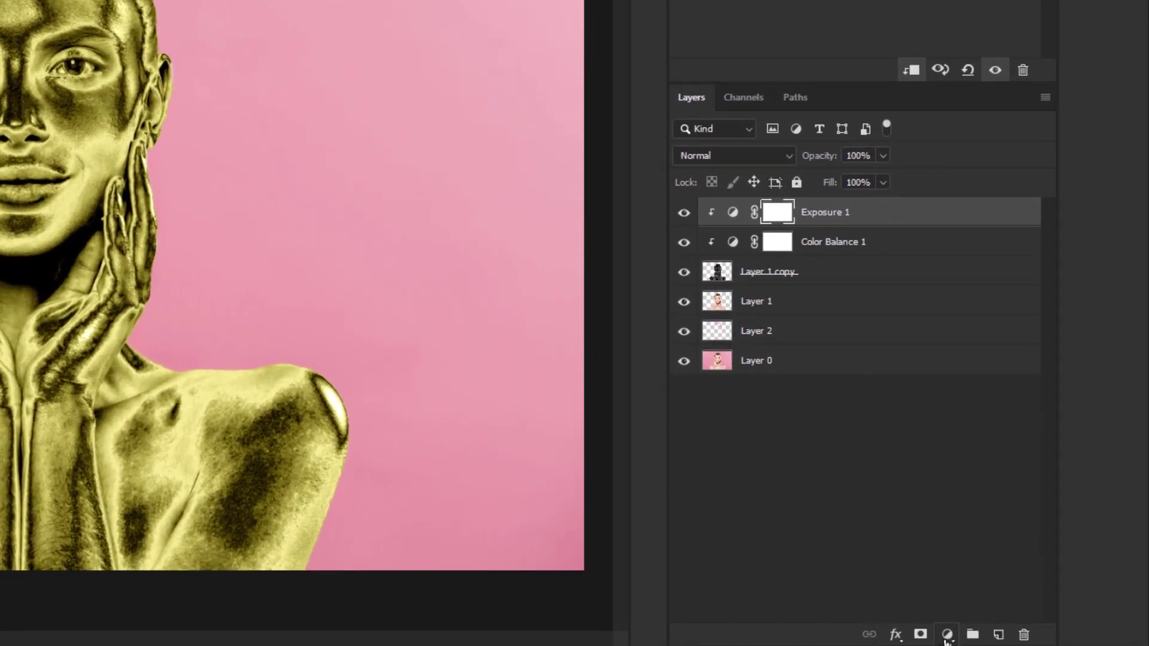
Step: Add a Brightness/Contrast adjustment clipped above Exposure 1, with brightness 8 and contrast 73
left_click(947, 635)
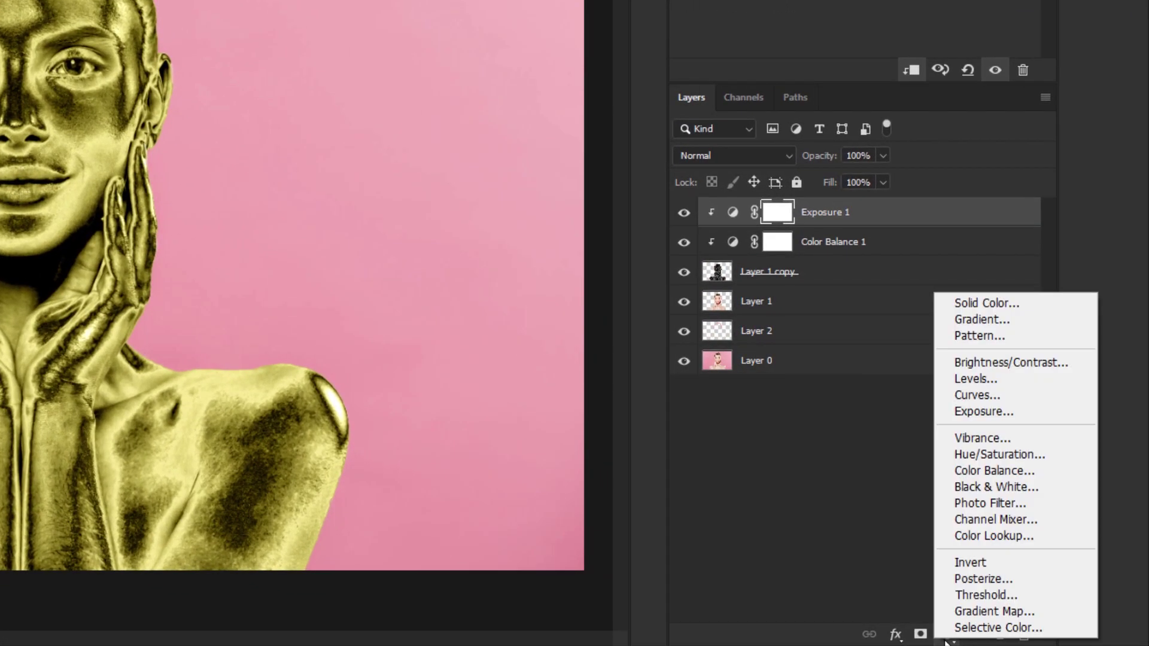
left_click(974, 365)
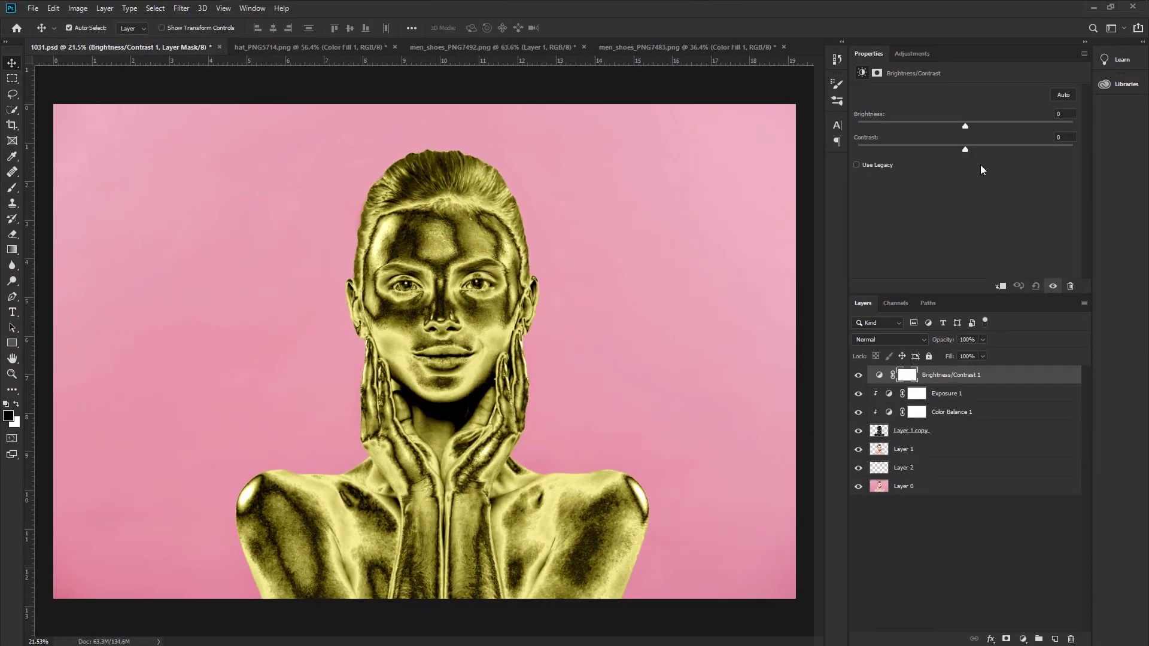
right_click(996, 376)
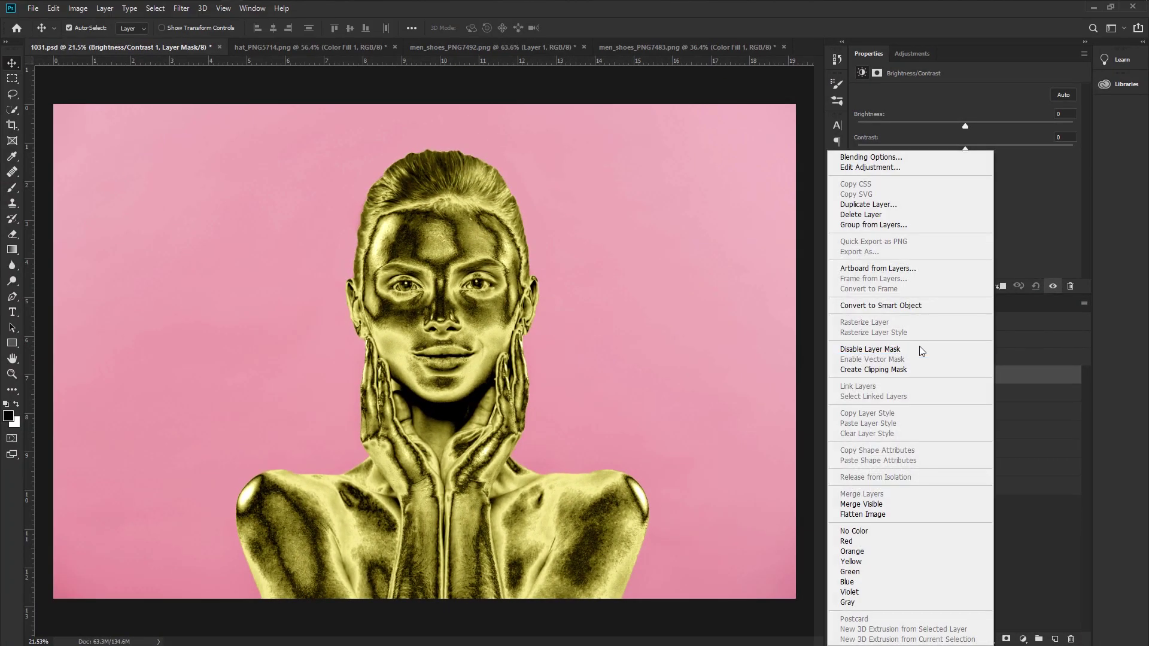
left_click(913, 370)
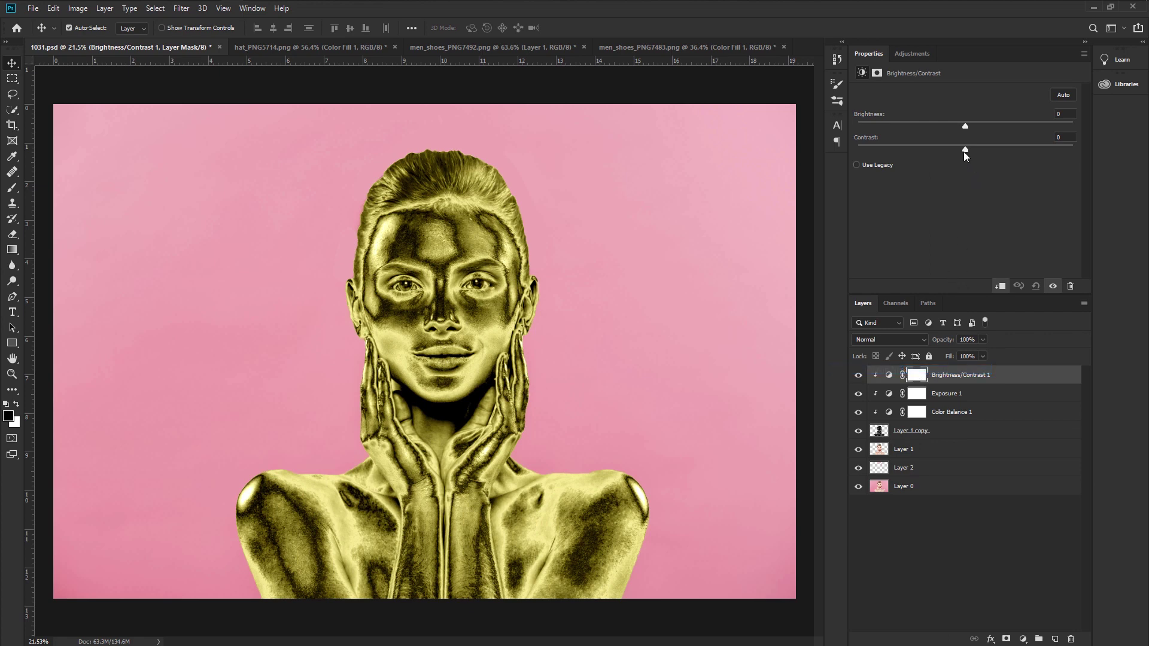
left_click_drag(1039, 147, 970, 128)
Step: Lower the exposure of Exposure 1 to +1.26 and slightly raise its gamma correction
left_click(890, 397)
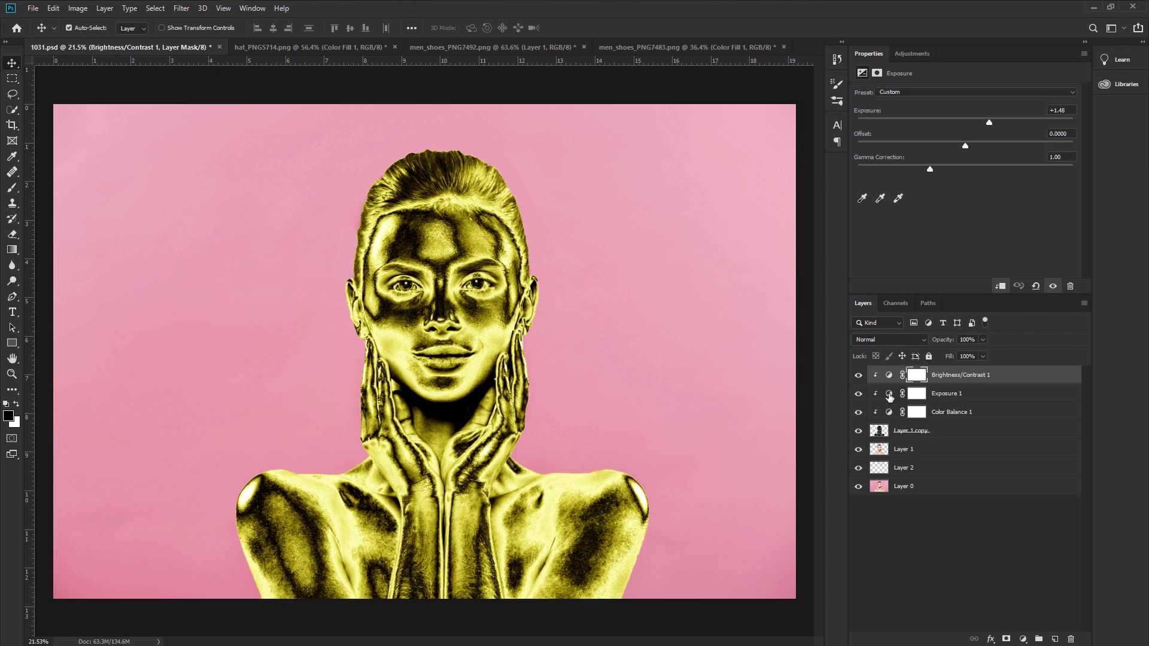
left_click_drag(989, 123, 985, 123)
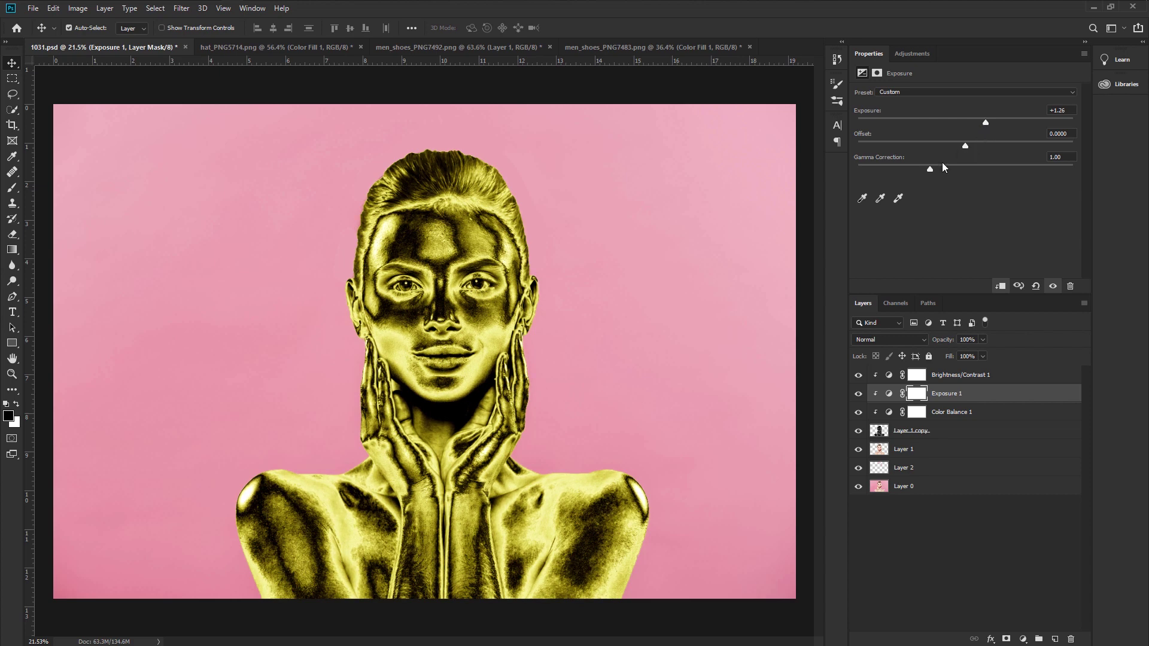
left_click_drag(926, 170, 917, 173)
Step: Set the Brightness/Contrast layer's brightness to -18, and Exposure 1 to exposure +1.81, offset +0.0306 and gamma correction 1.11
left_click(891, 376)
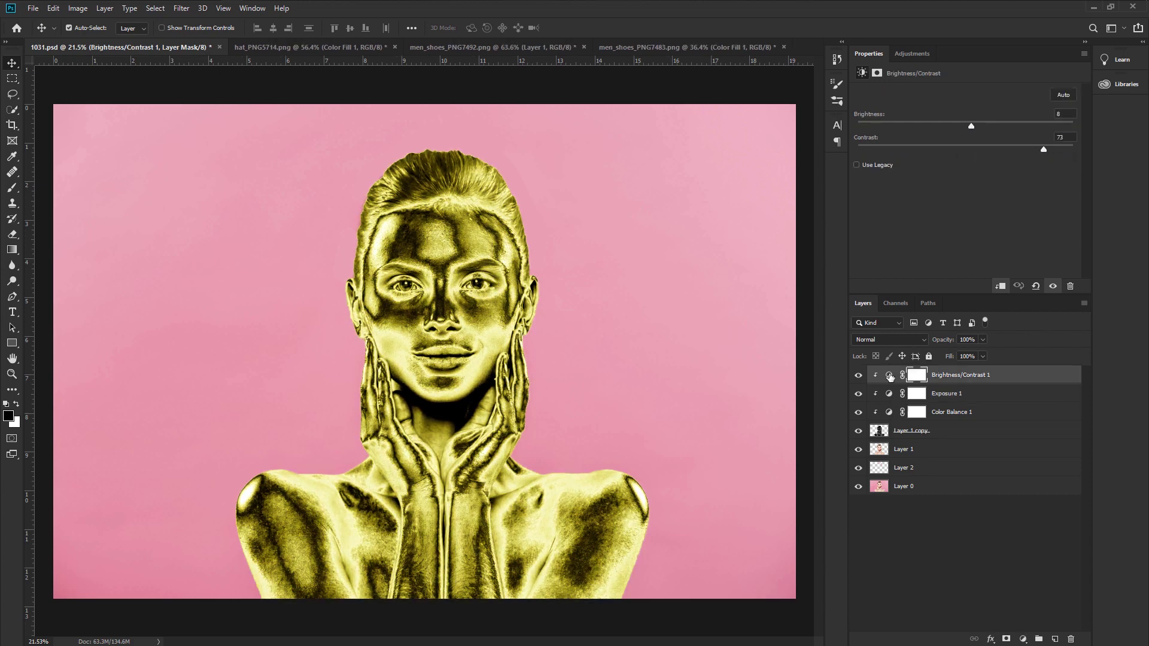
left_click_drag(966, 127, 952, 127)
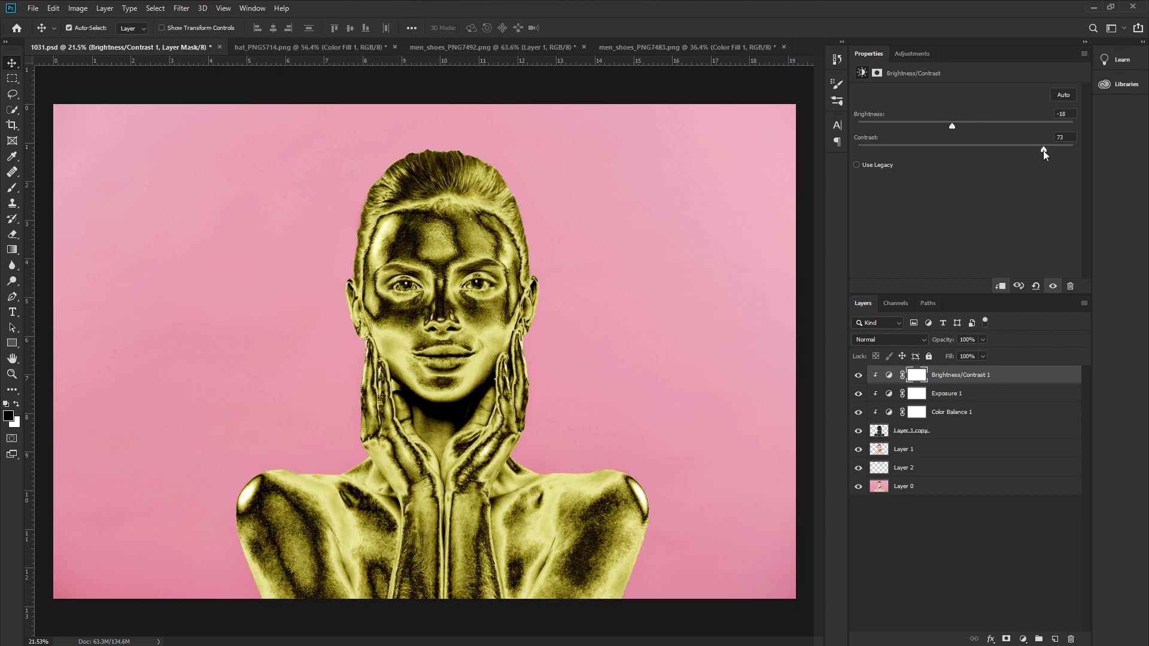
left_click(892, 394)
left_click_drag(917, 170, 994, 124)
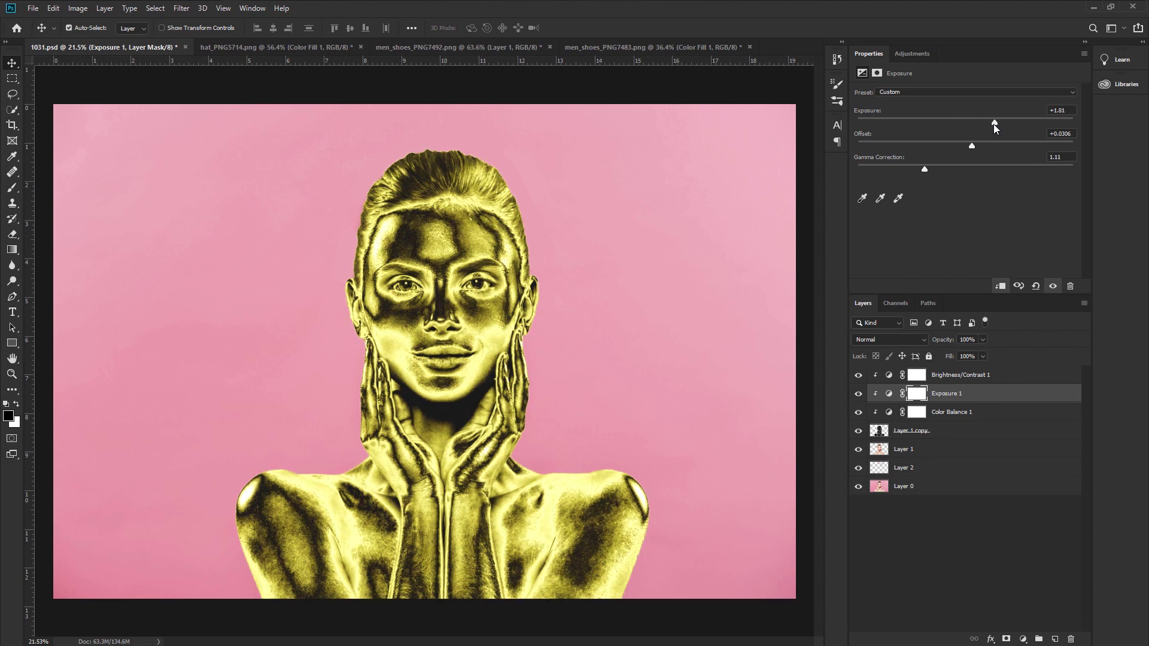
left_click(569, 374)
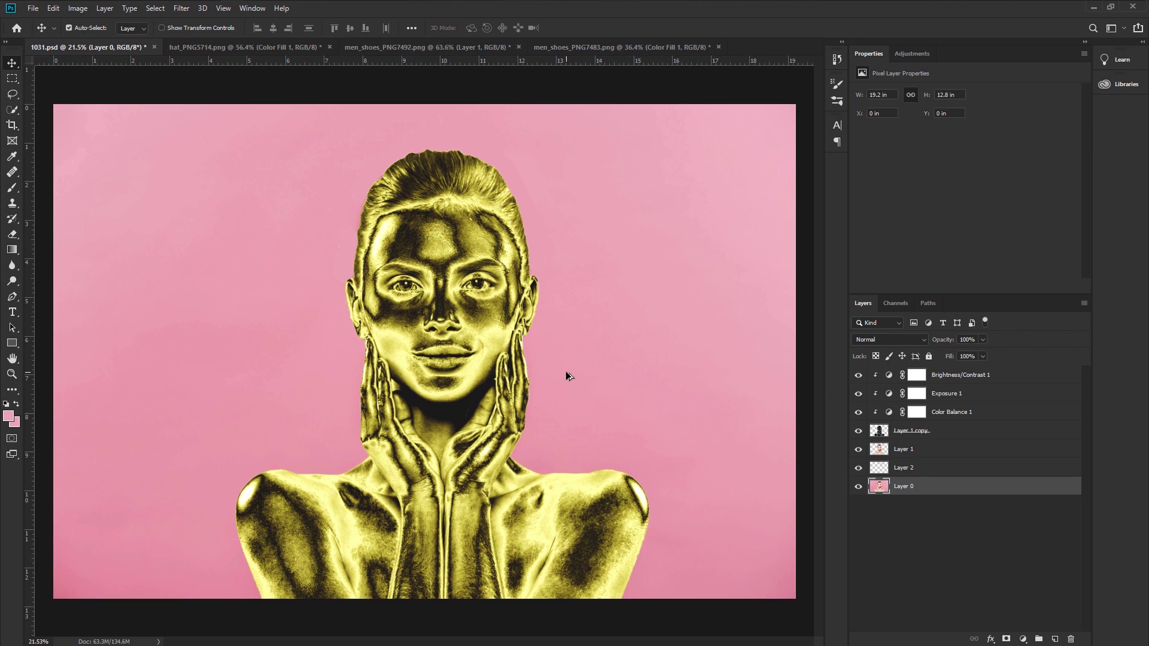
Step: Switch to the hat_PNG5714.png document and duplicate its hat layer, Layer 1
left_click(216, 48)
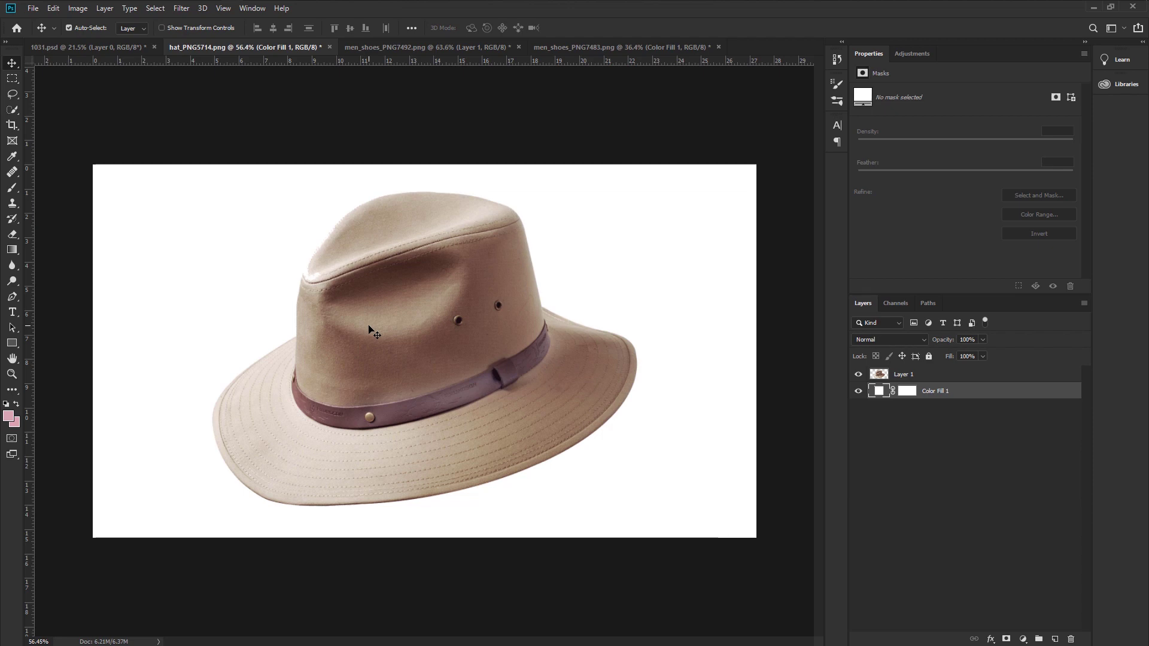
left_click(917, 377)
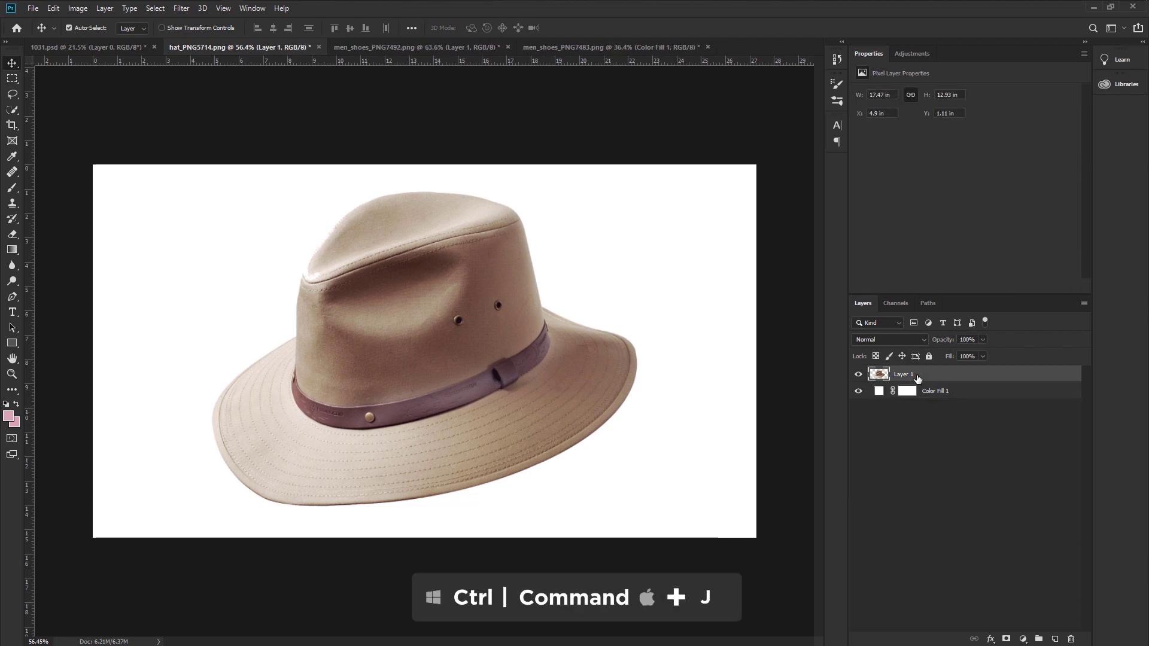
key("ctrl")
key("ctrl+j")
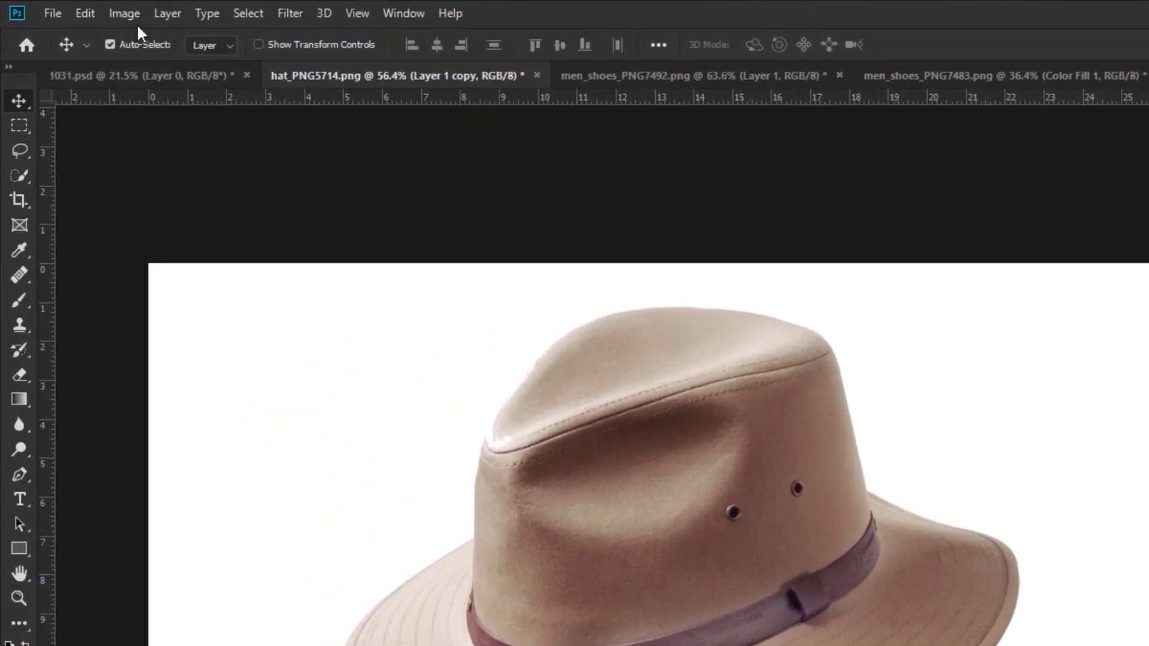
Step: Apply a Black & White adjustment directly to the duplicated hat layer, with the reds lowered to darken it
left_click(78, 7)
mouse_move(156, 63)
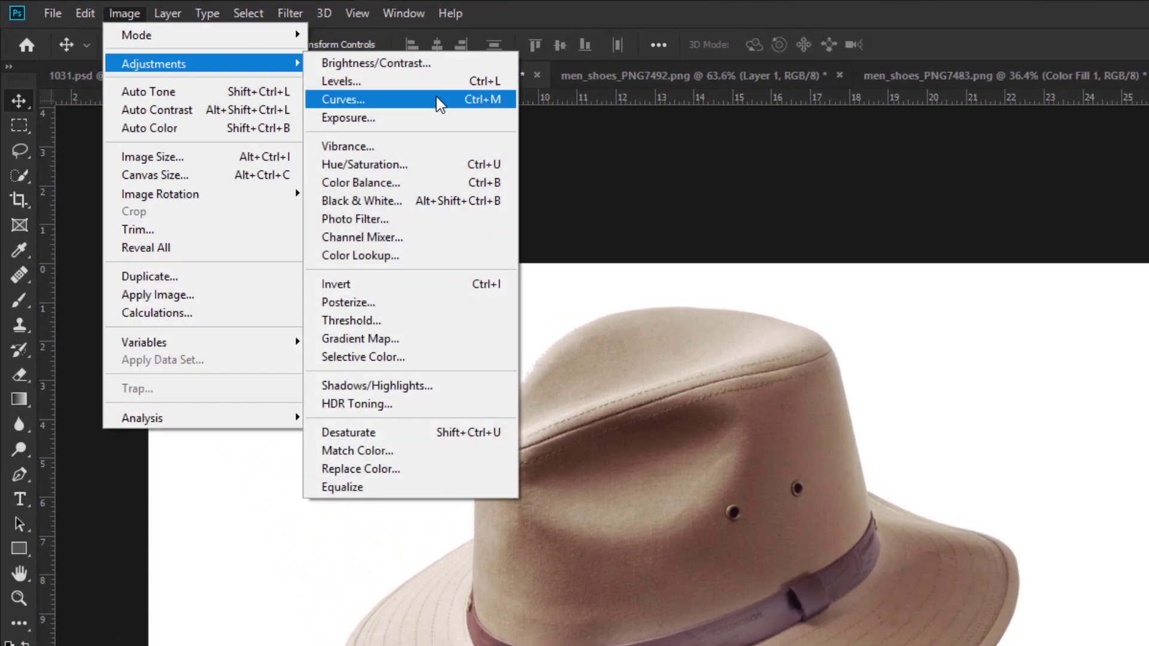
left_click(383, 201)
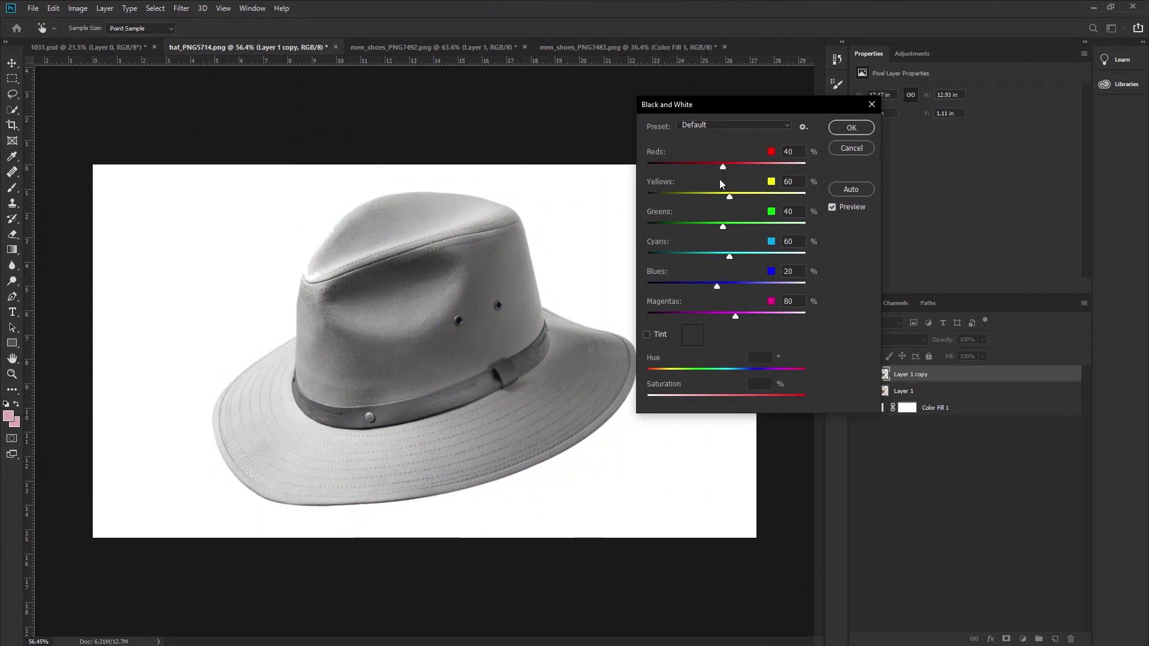
left_click_drag(723, 166, 698, 166)
left_click(850, 127)
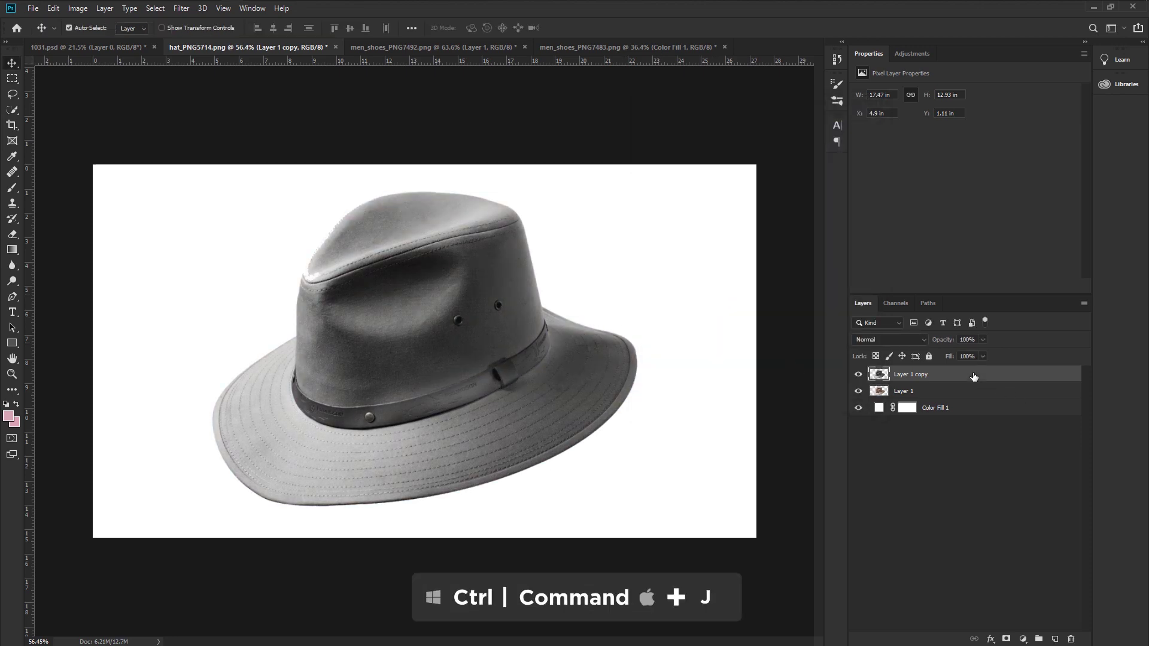
Step: Duplicate the black-and-white hat layer and invert the colors of the new copy
key("ctrl+j")
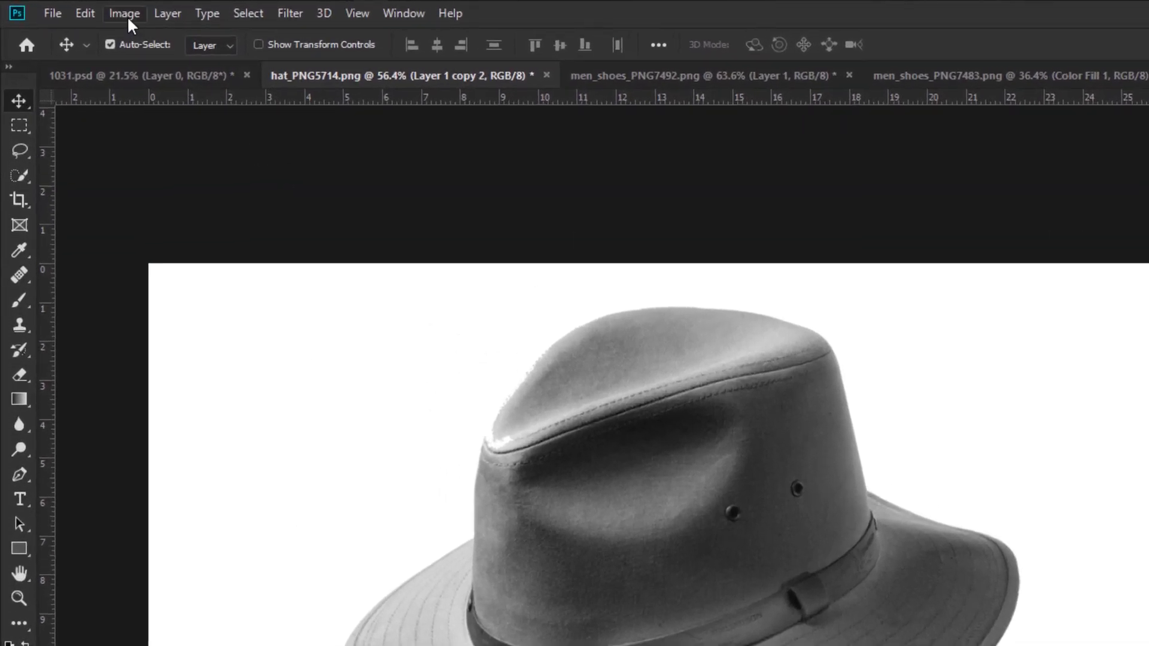
left_click(127, 15)
mouse_move(159, 72)
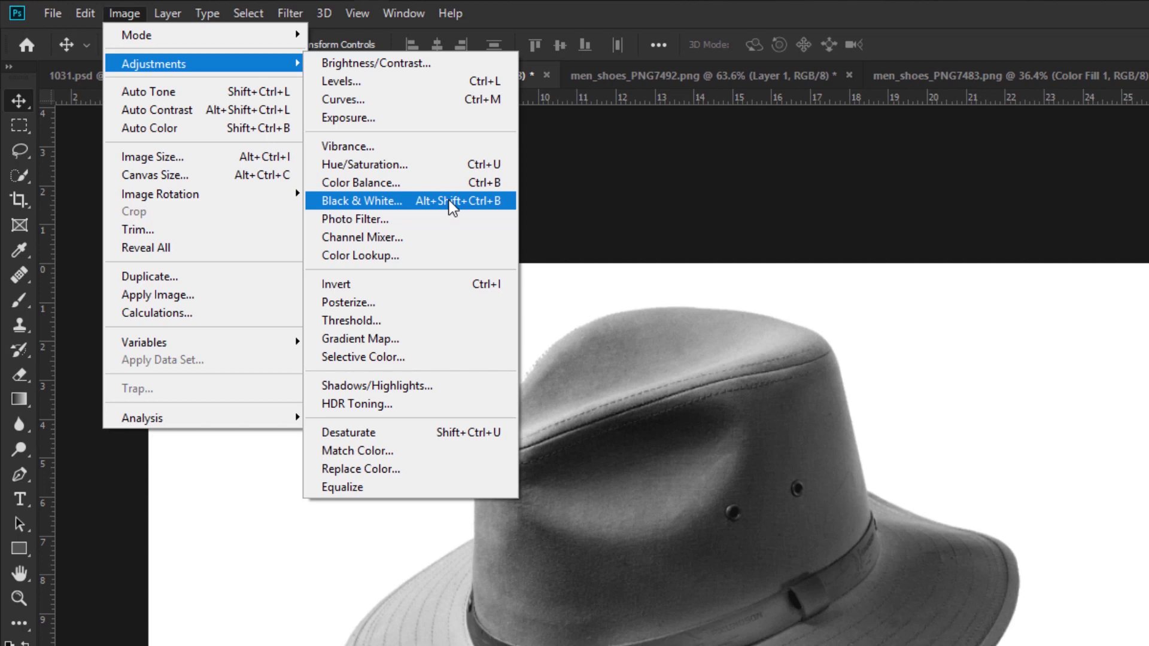
left_click(438, 284)
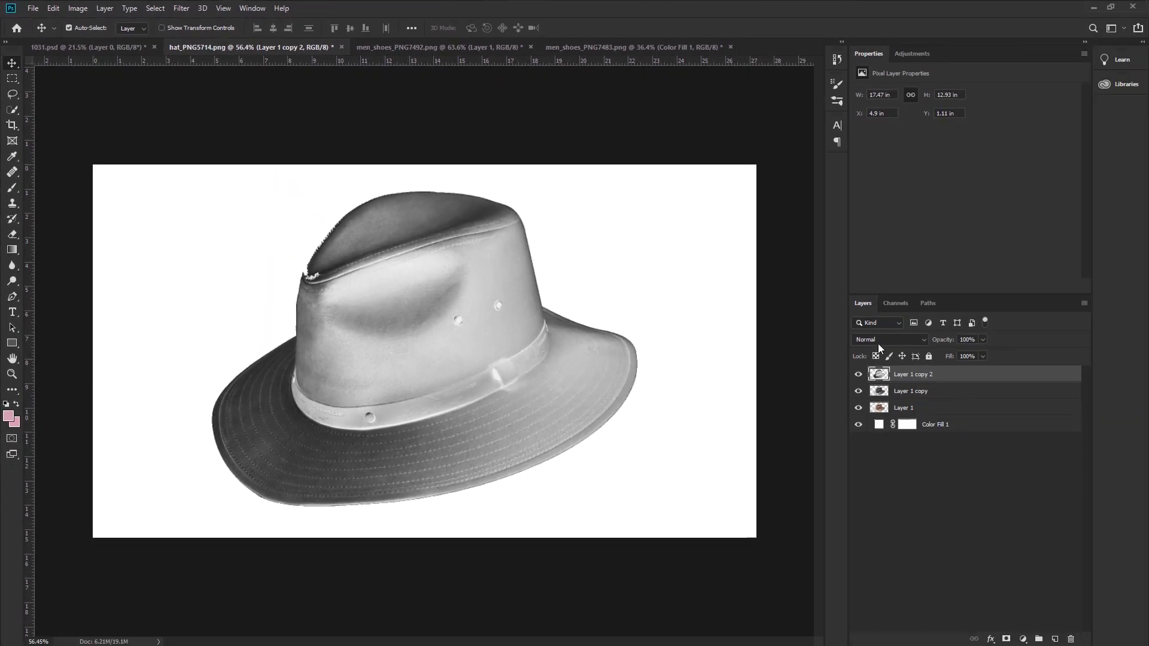
Step: Set the blend mode of the inverted hat layer, Layer 1 copy 2, to Difference
left_click(878, 342)
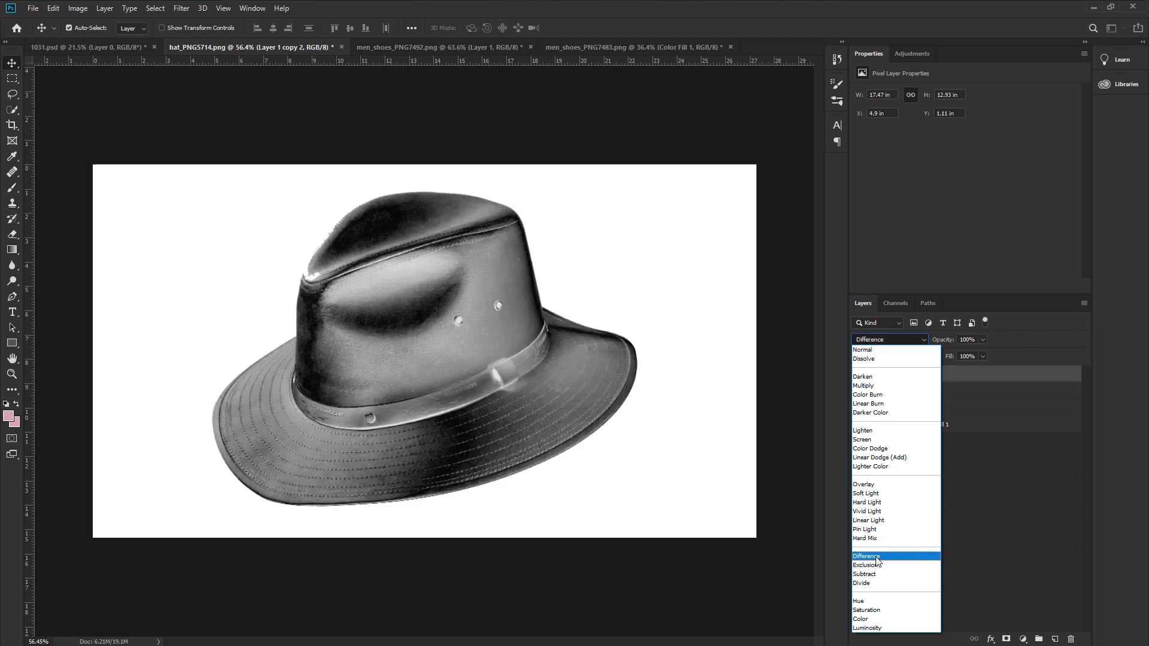
left_click(878, 557)
key("ctrl")
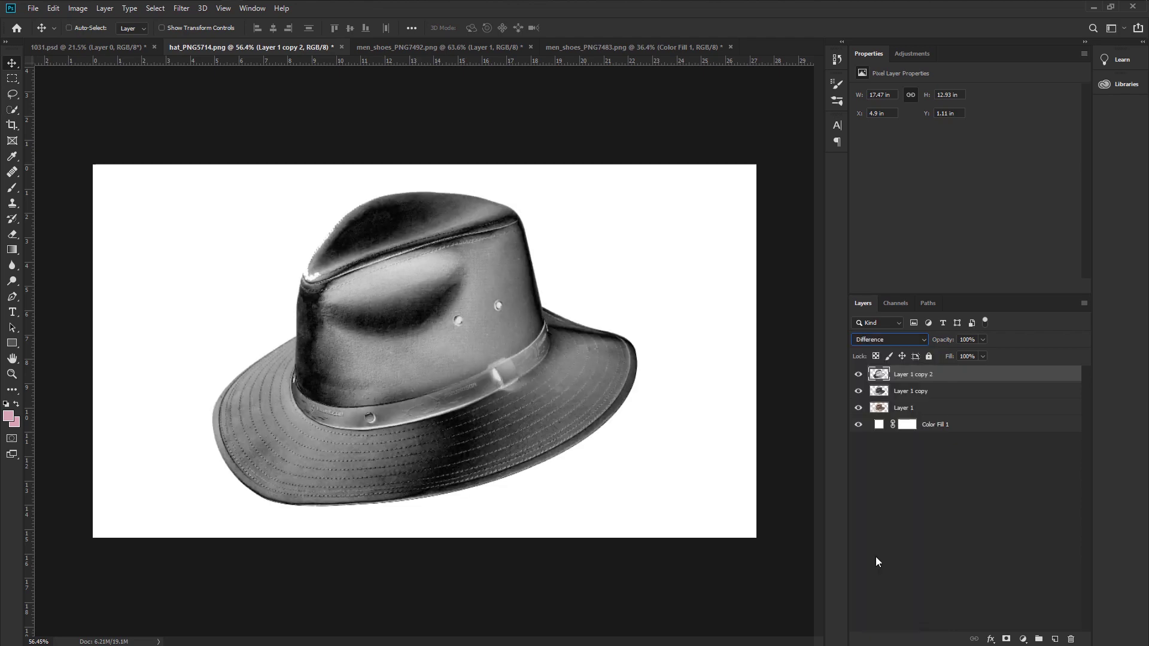
Step: Duplicate the Difference-blended hat layer, Layer 1 copy 2, and merge both Difference layers down into Layer 1 copy
key("ctrl+j")
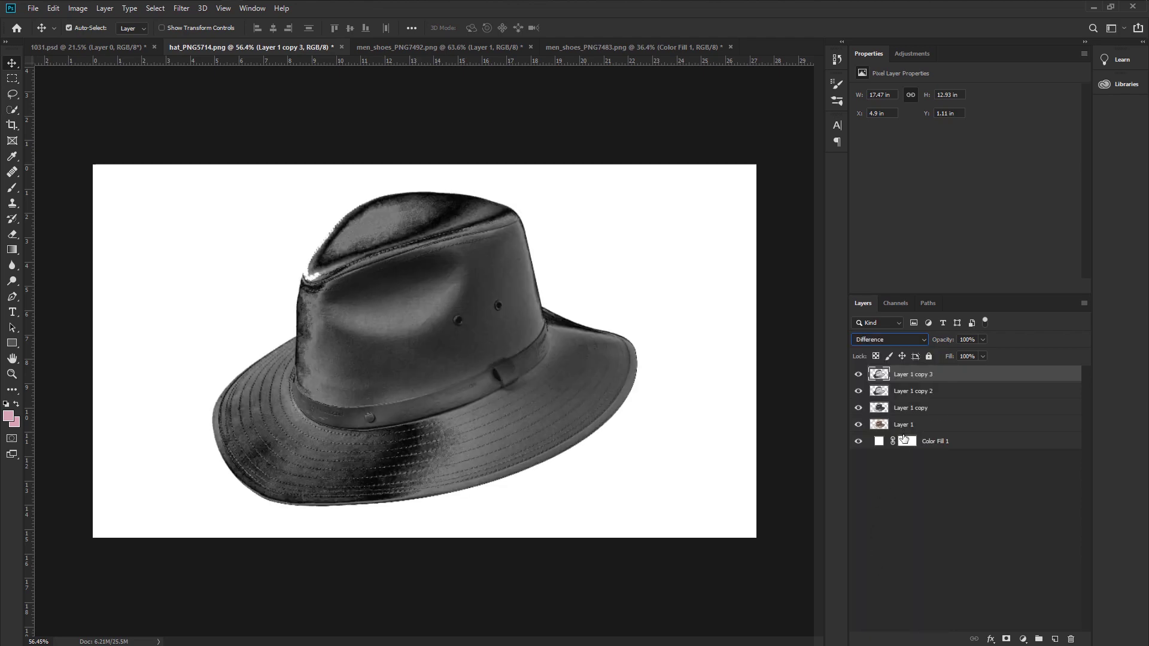
left_click(907, 397)
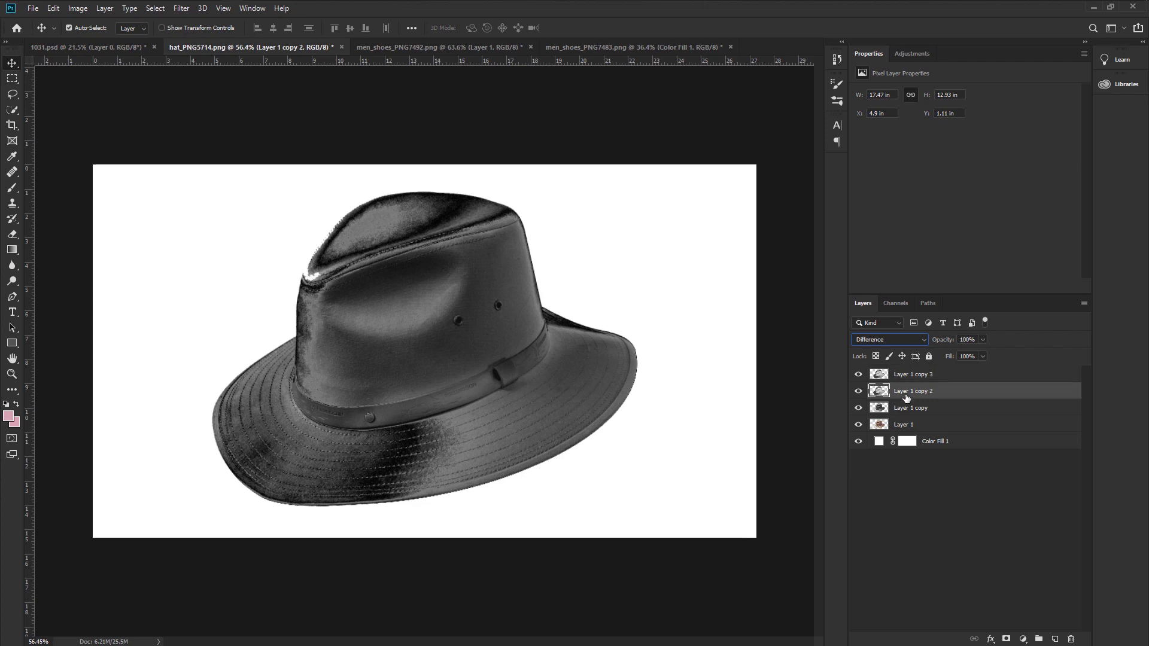
right_click(906, 398)
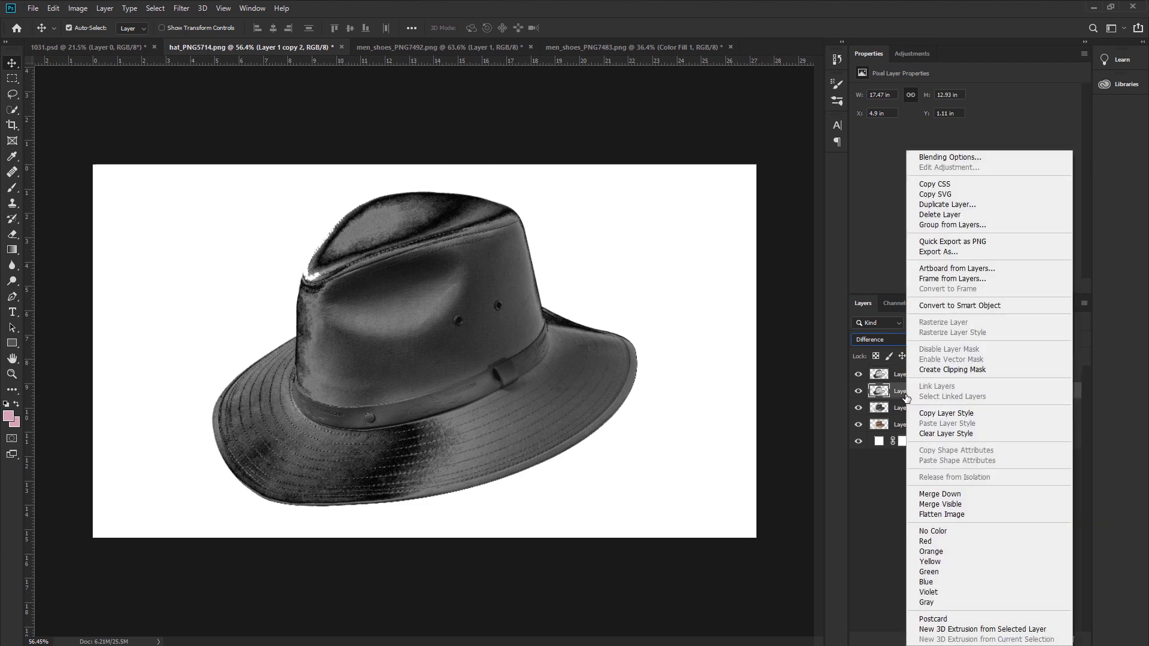
left_click(944, 494)
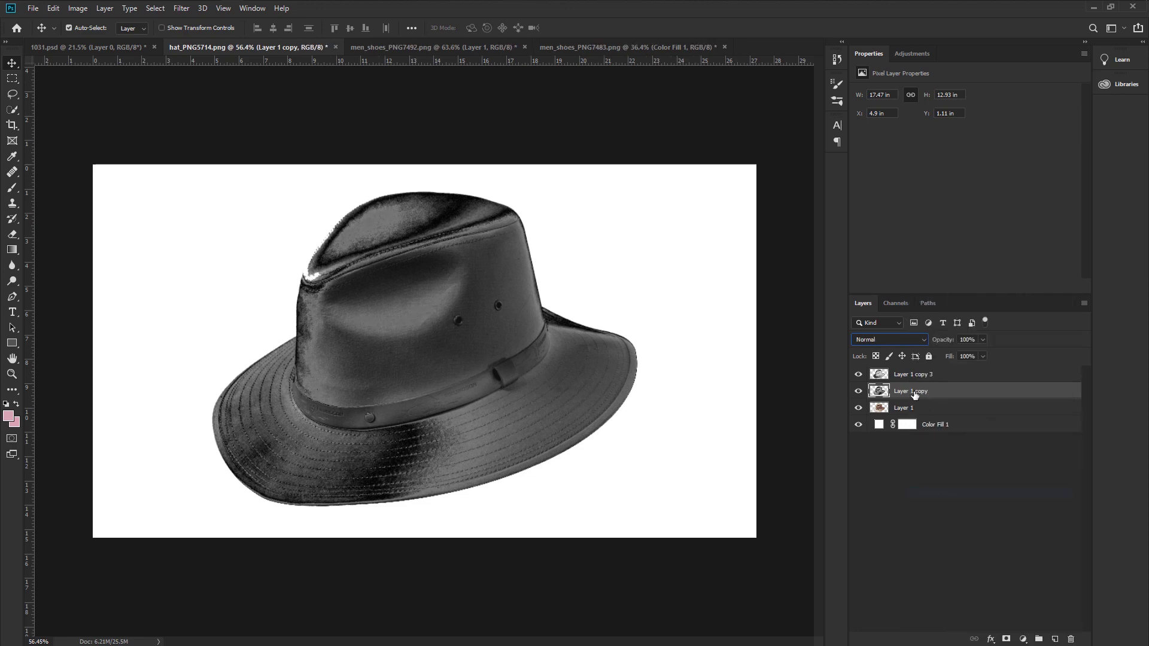
left_click(911, 375)
right_click(910, 375)
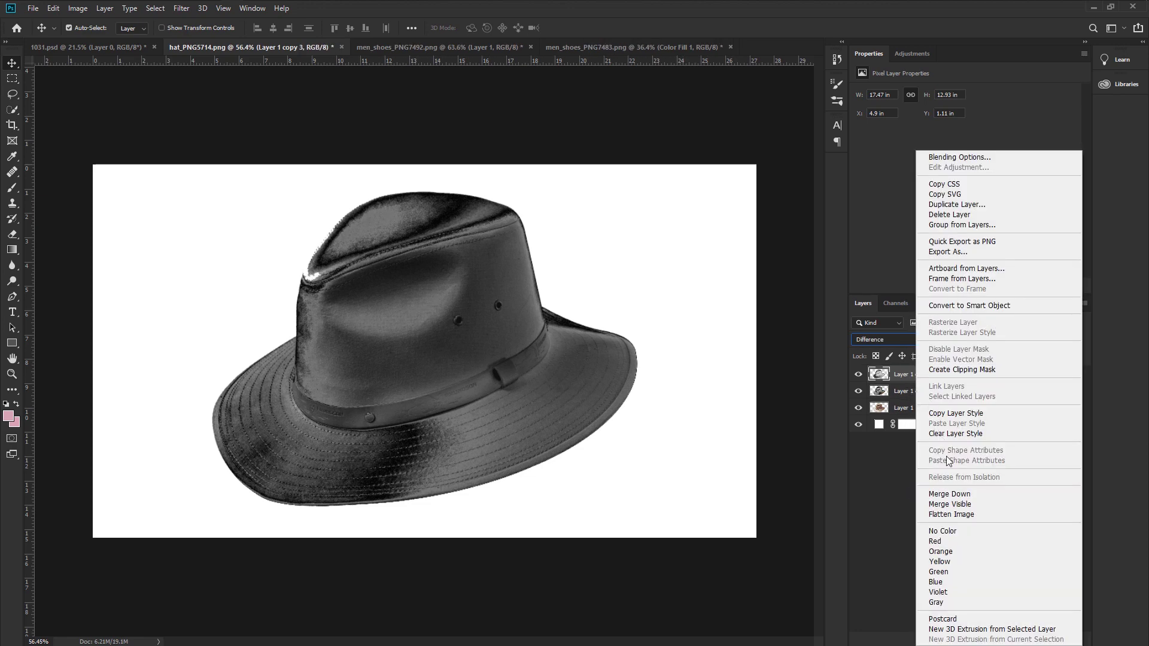
left_click(956, 494)
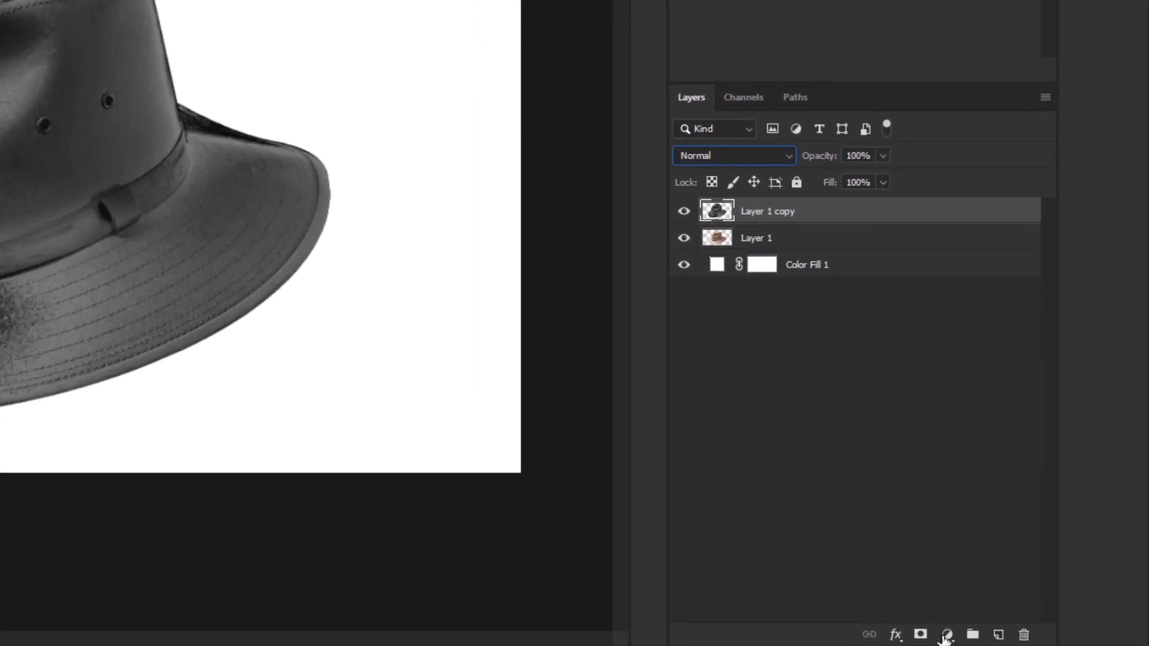
Step: Add a Color Balance adjustment clipped to the merged hat layer and shift its midtones strongly toward yellow
left_click(1022, 639)
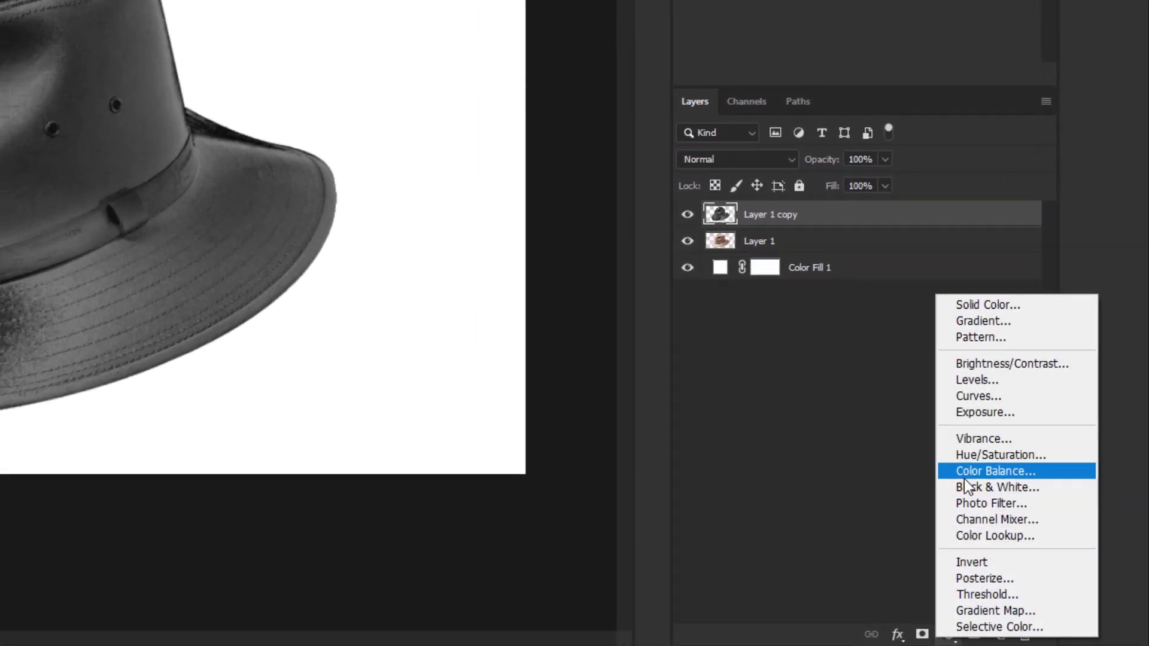
left_click(993, 469)
right_click(941, 318)
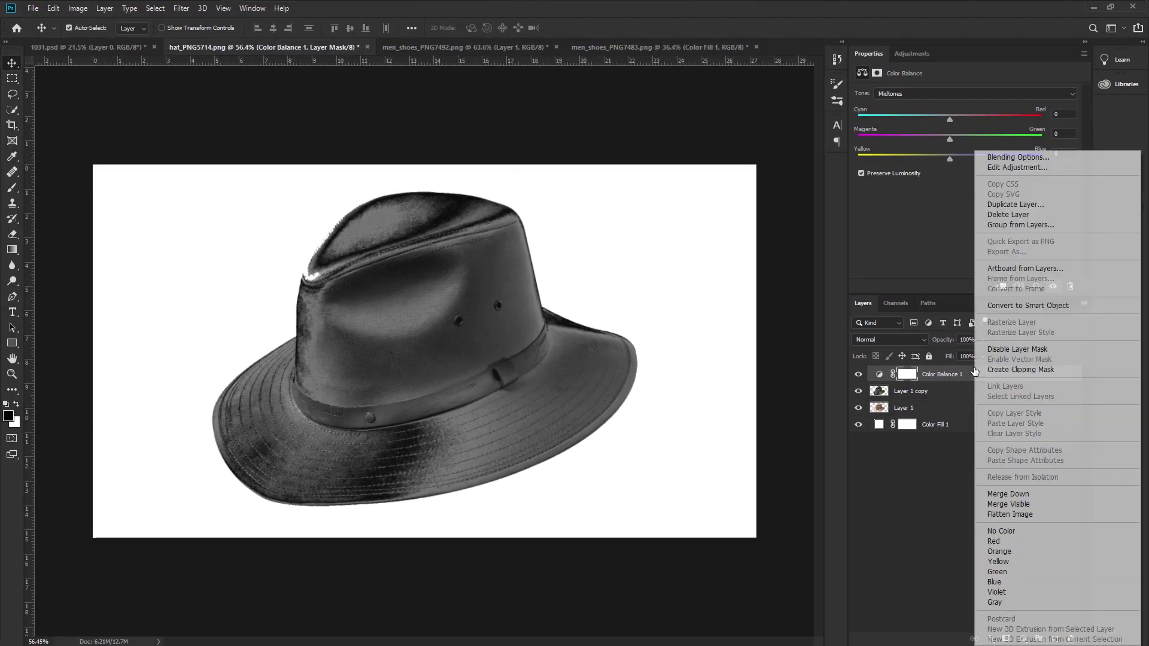
left_click(992, 370)
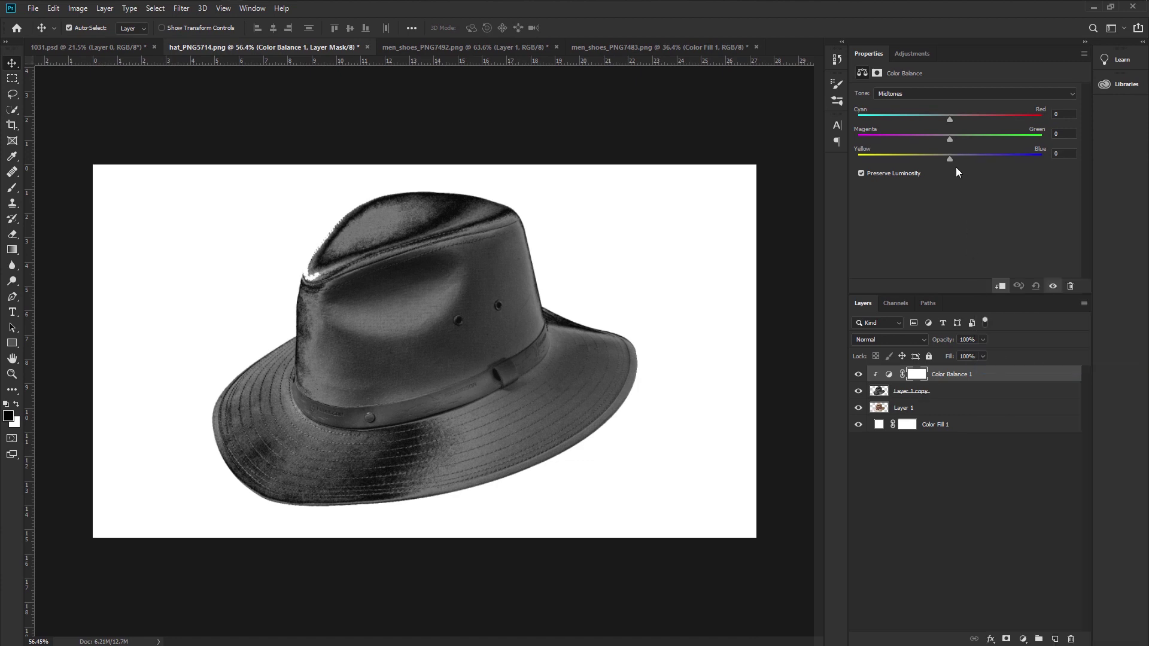
left_click_drag(912, 158, 863, 158)
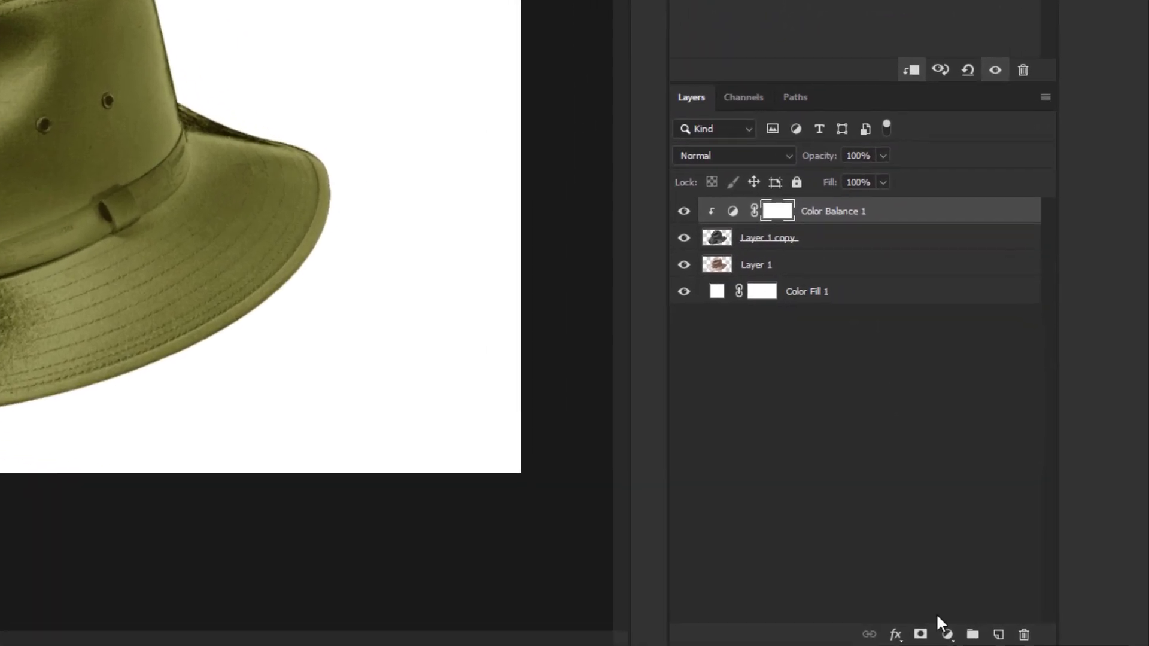
Step: Add an Exposure adjustment above the Color Balance, clip it to the hat layer and set the exposure to +1.44
left_click(1023, 639)
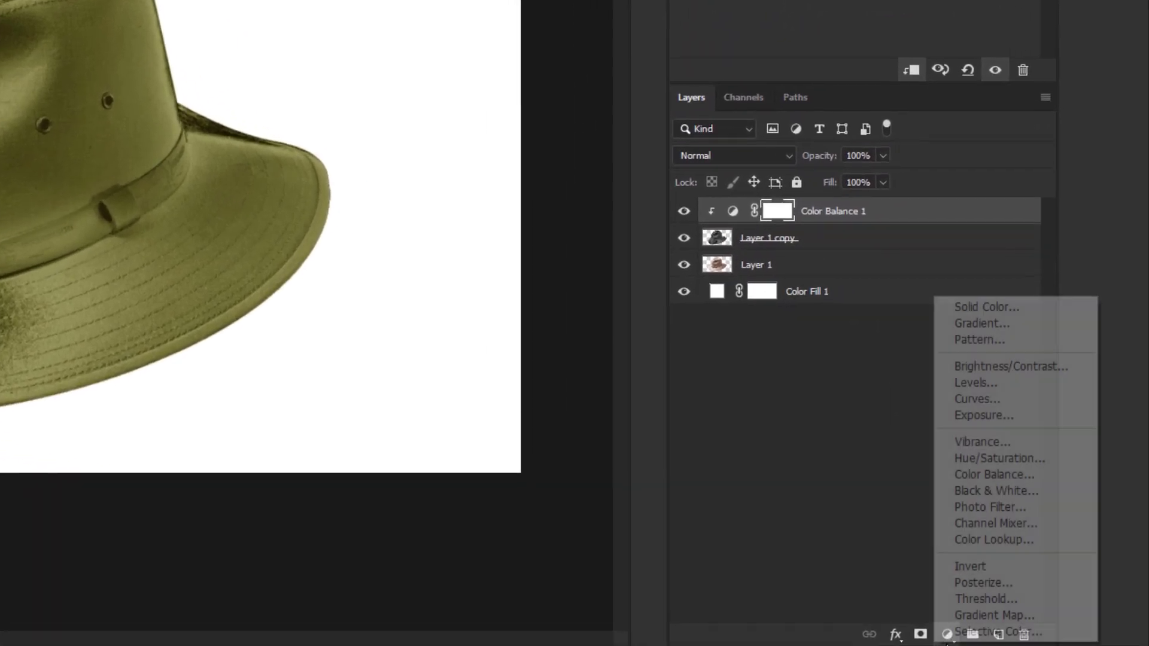
left_click(984, 415)
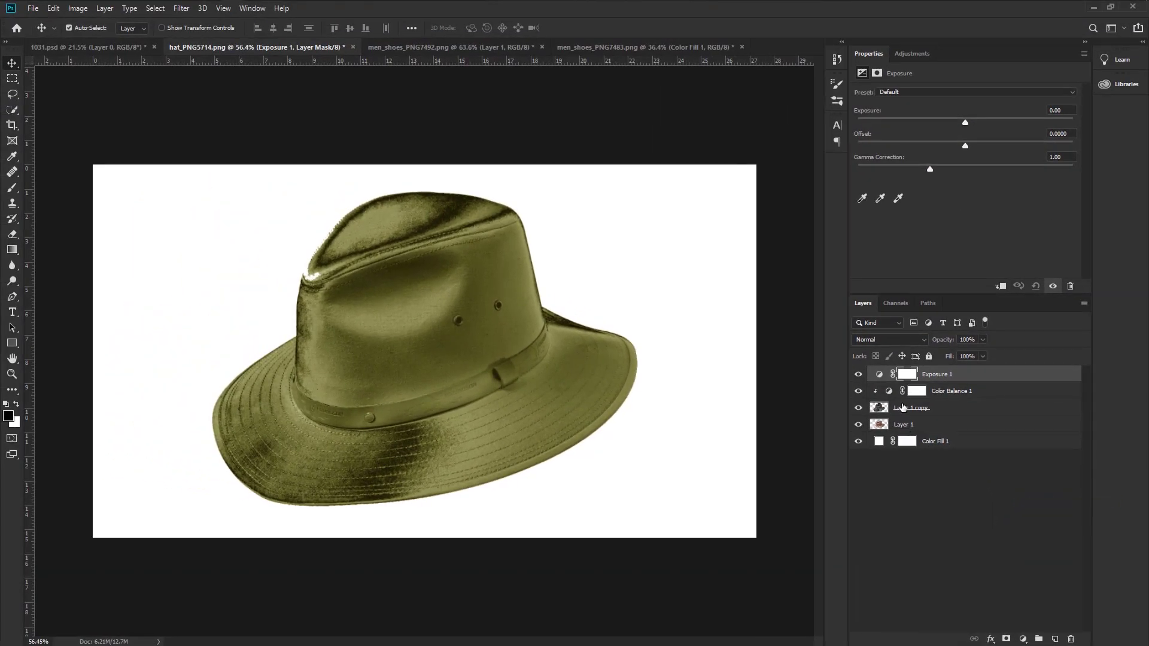
right_click(976, 378)
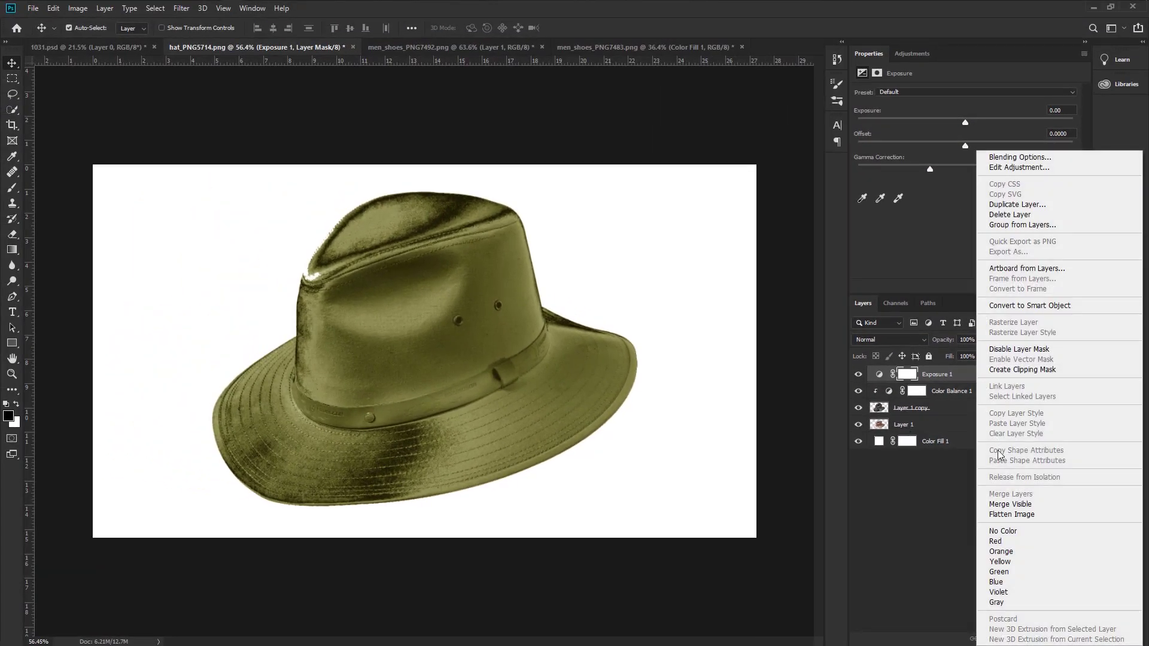
left_click(1000, 369)
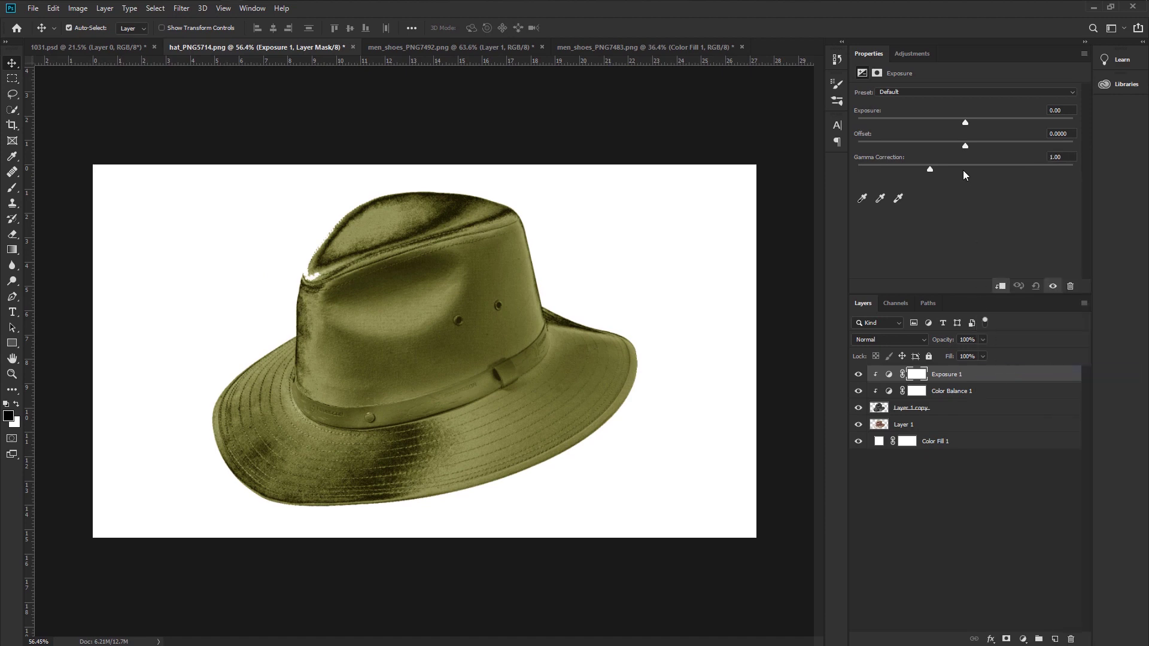
left_click_drag(964, 123, 990, 123)
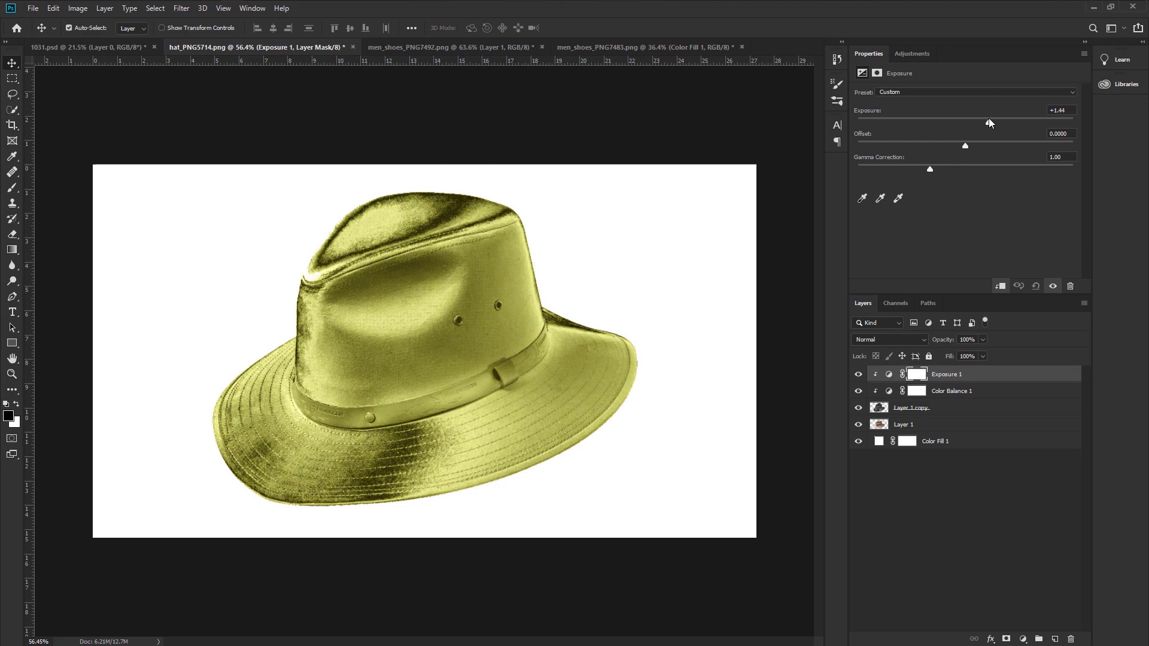
left_click_drag(988, 122, 989, 122)
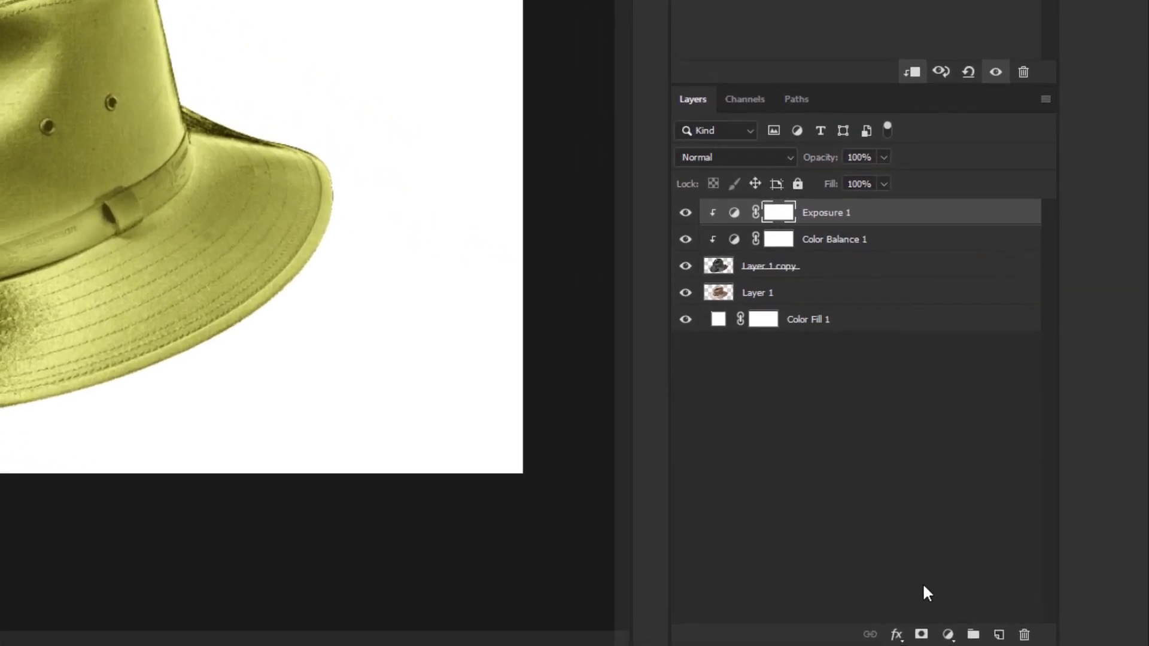
Step: Add a Brightness/Contrast adjustment above the Exposure layer with the contrast set to 100
left_click(947, 634)
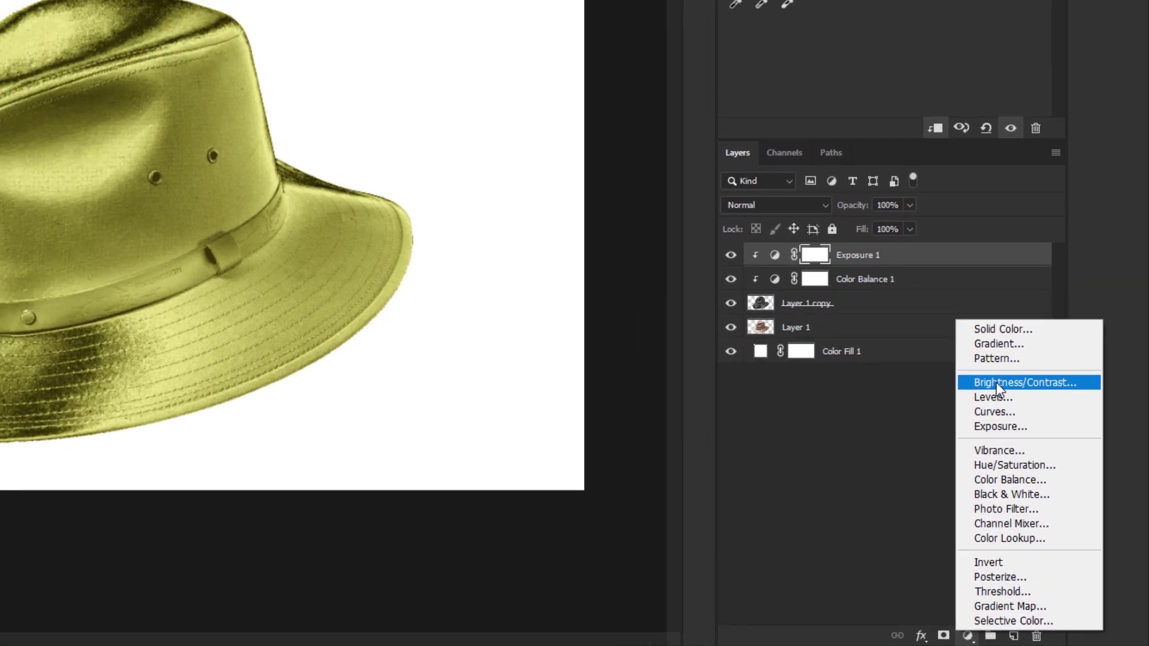
left_click(996, 382)
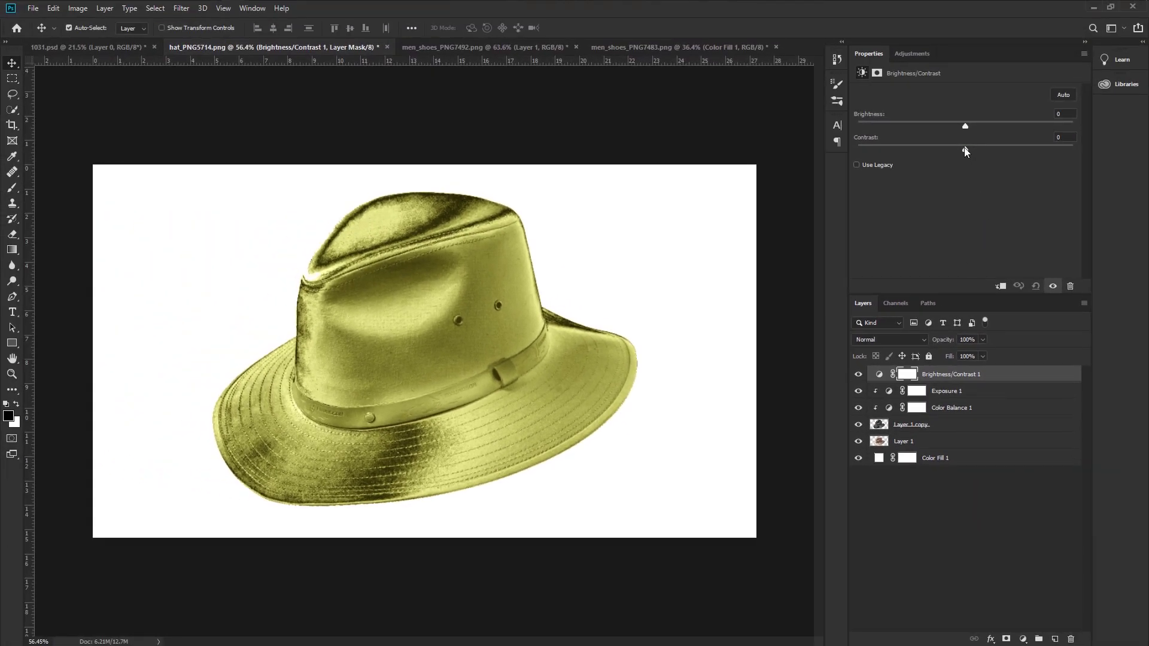
left_click_drag(965, 150, 1065, 141)
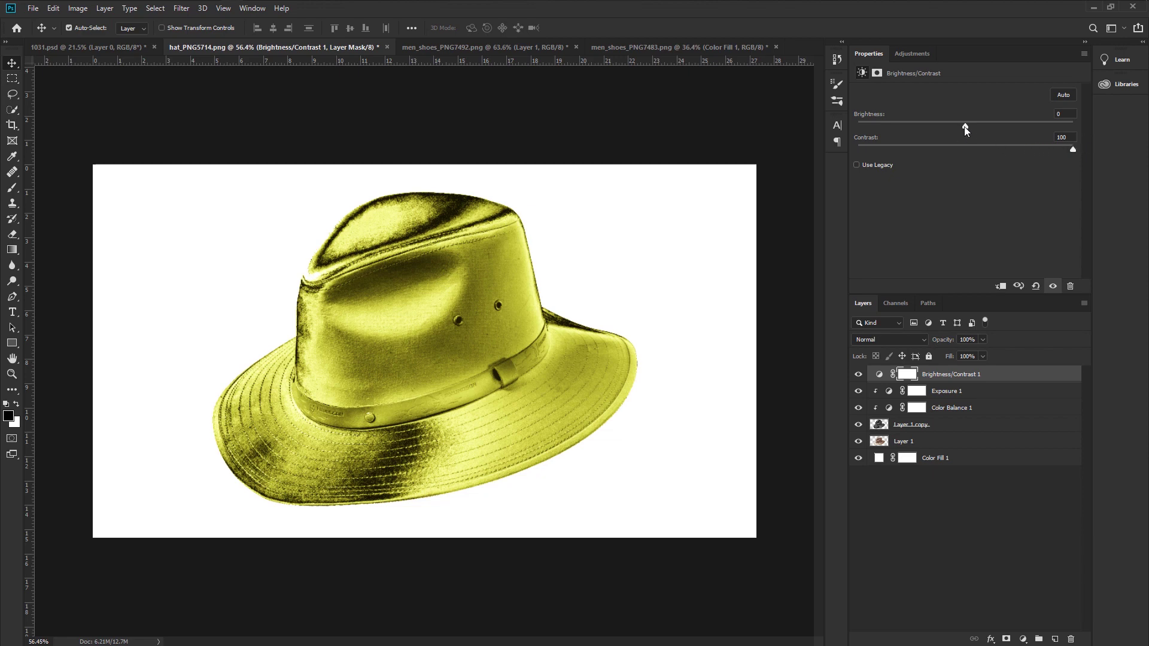
left_click_drag(960, 123, 961, 125)
Step: In men_shoes_PNG7492.png, duplicate Layer 1 and apply Black & White directly to the copy with reds at -85 and yellows at -49
key("ctrl+Tab")
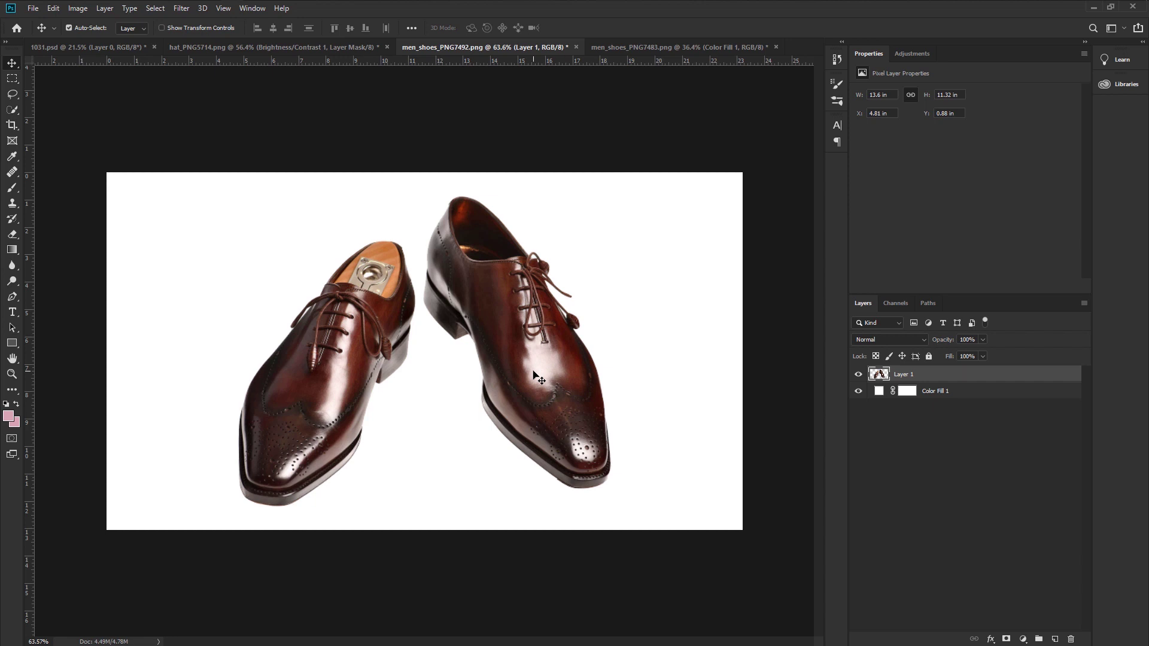
key("ctrl+j")
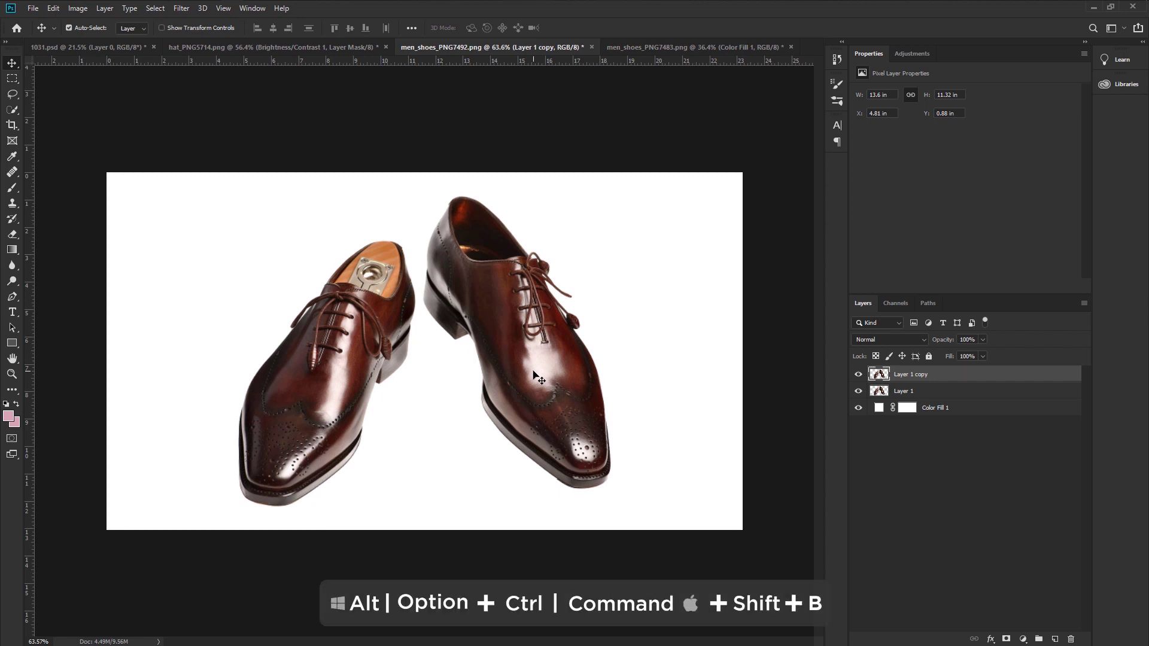
key("ctrl")
key("alt+ctrl+shift+b")
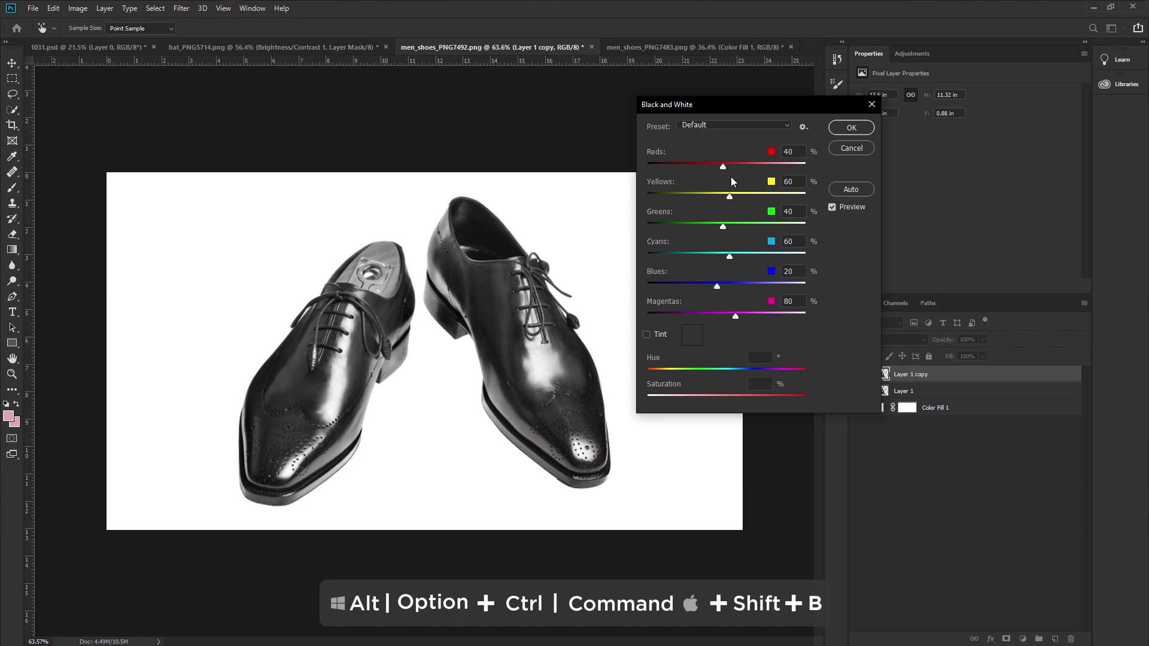
left_click_drag(725, 167, 695, 199)
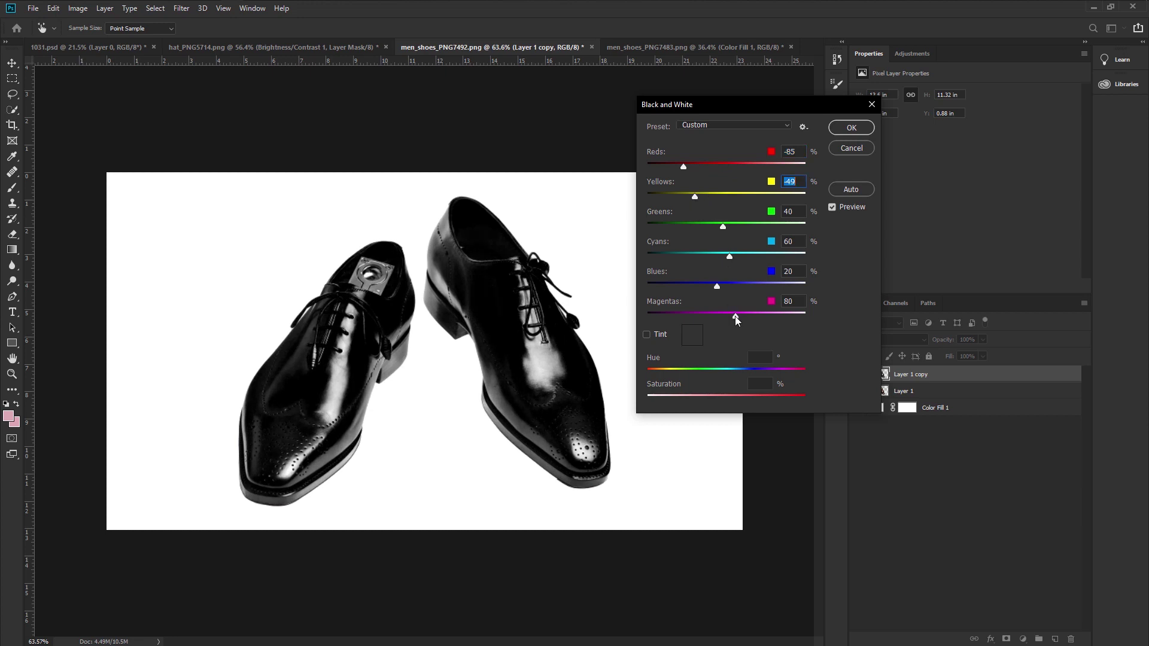
left_click_drag(734, 316, 731, 317)
left_click_drag(731, 315, 734, 255)
left_click(850, 128)
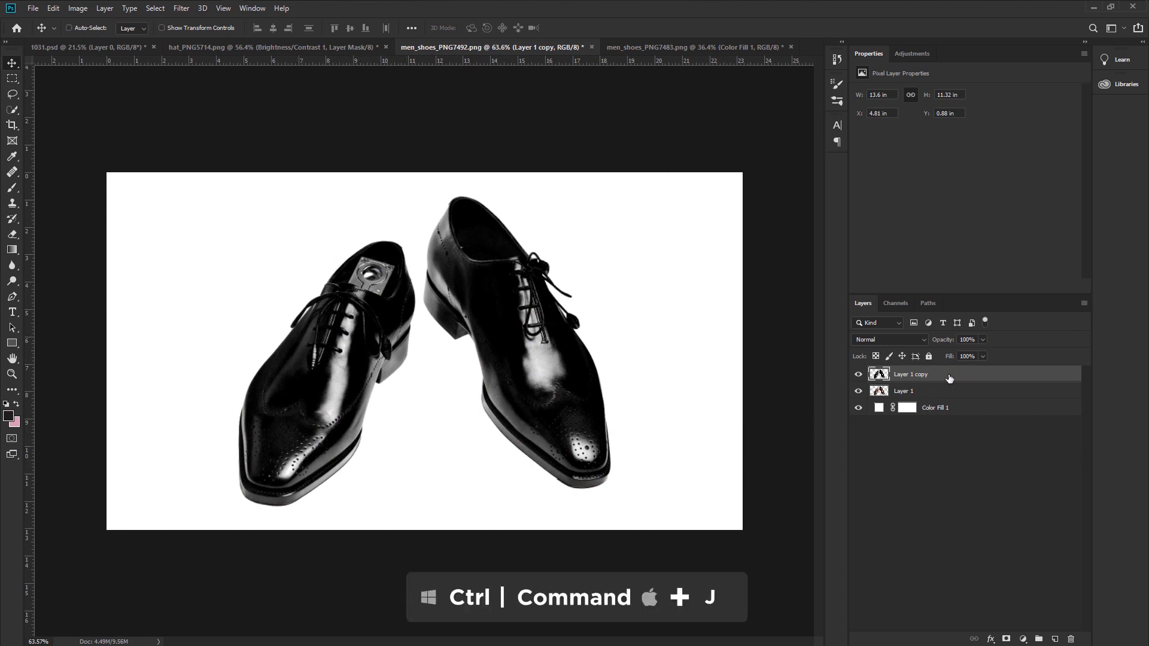
Step: Duplicate the black-and-white shoe layer, invert the new copy's colors and set its blend mode to Difference
key("ctrl+j")
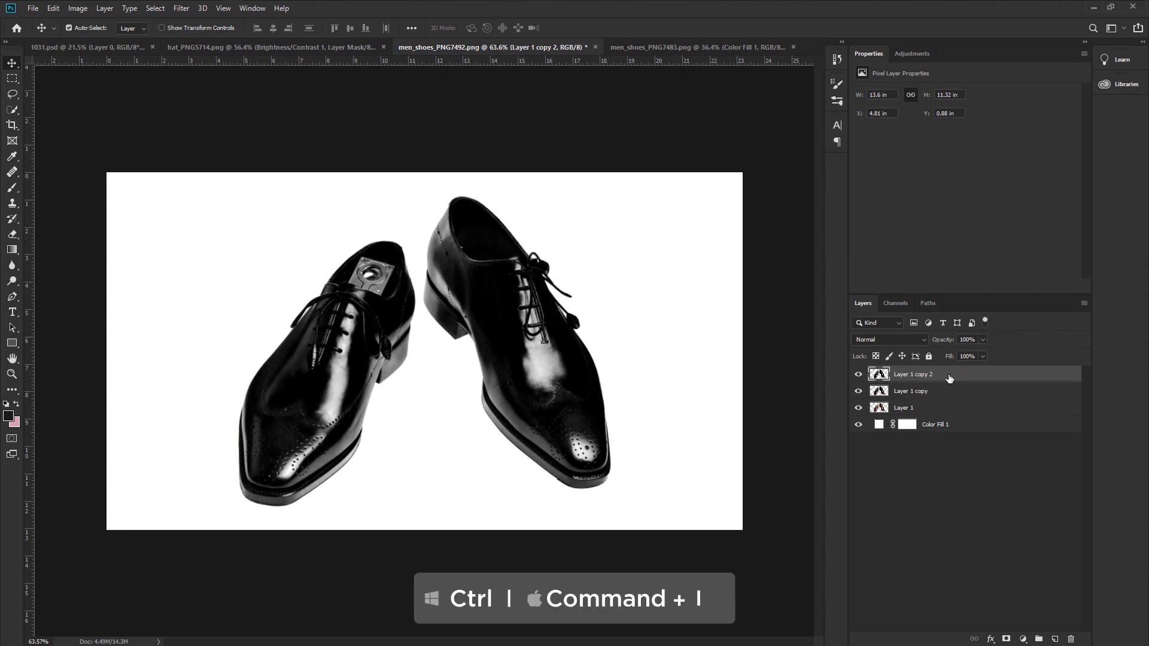
key("ctrl+i")
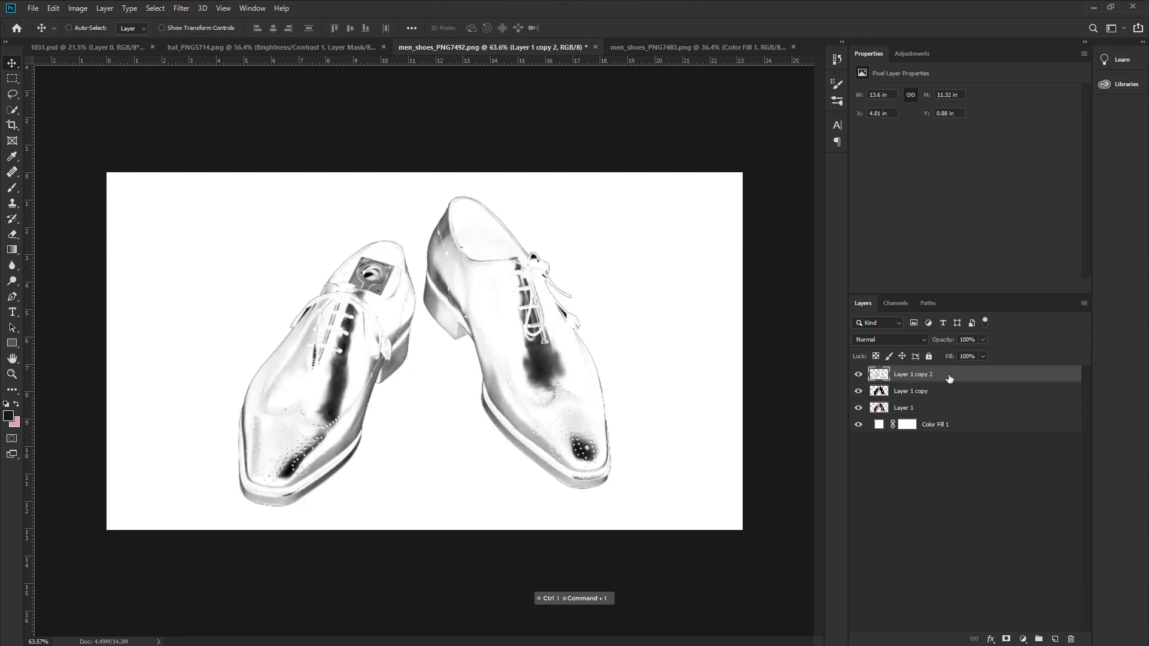
left_click(887, 342)
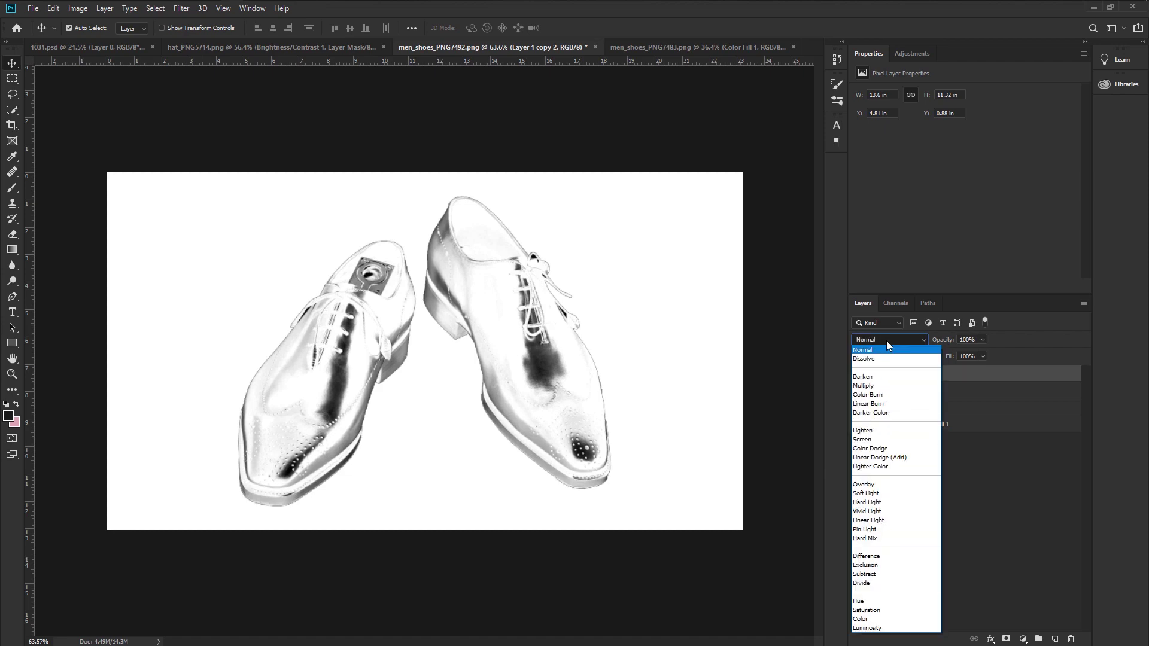
left_click(888, 556)
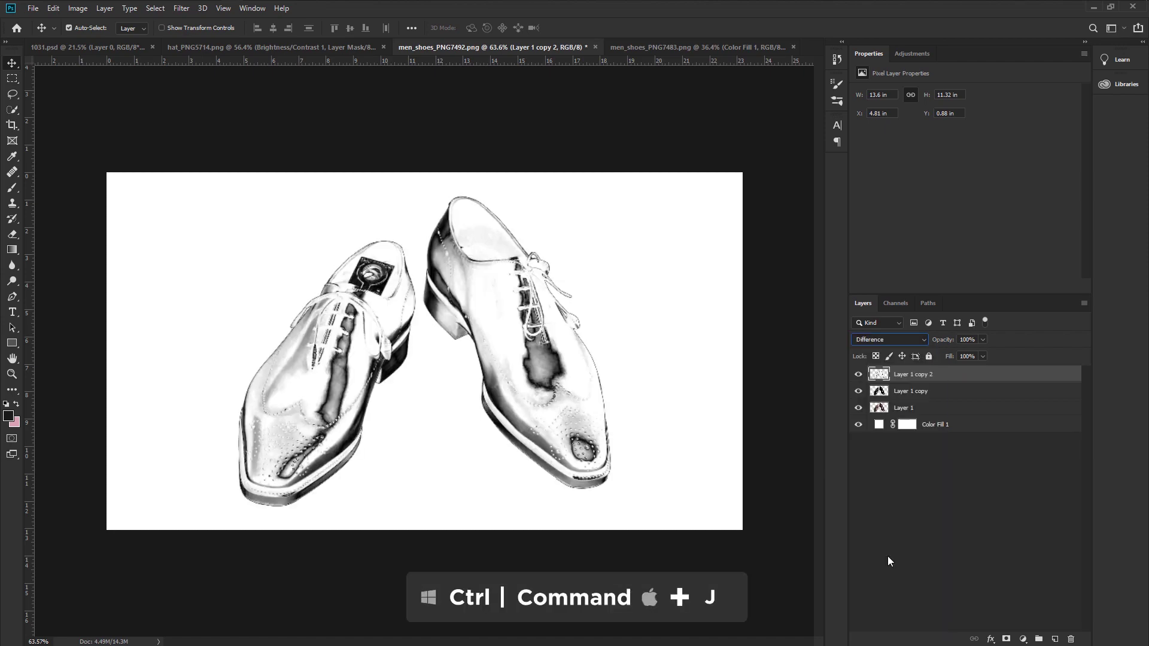
Step: Duplicate the Difference-blended shoe layer and merge both Difference layers down into Layer 1 copy
key("ctrl")
key("ctrl+j")
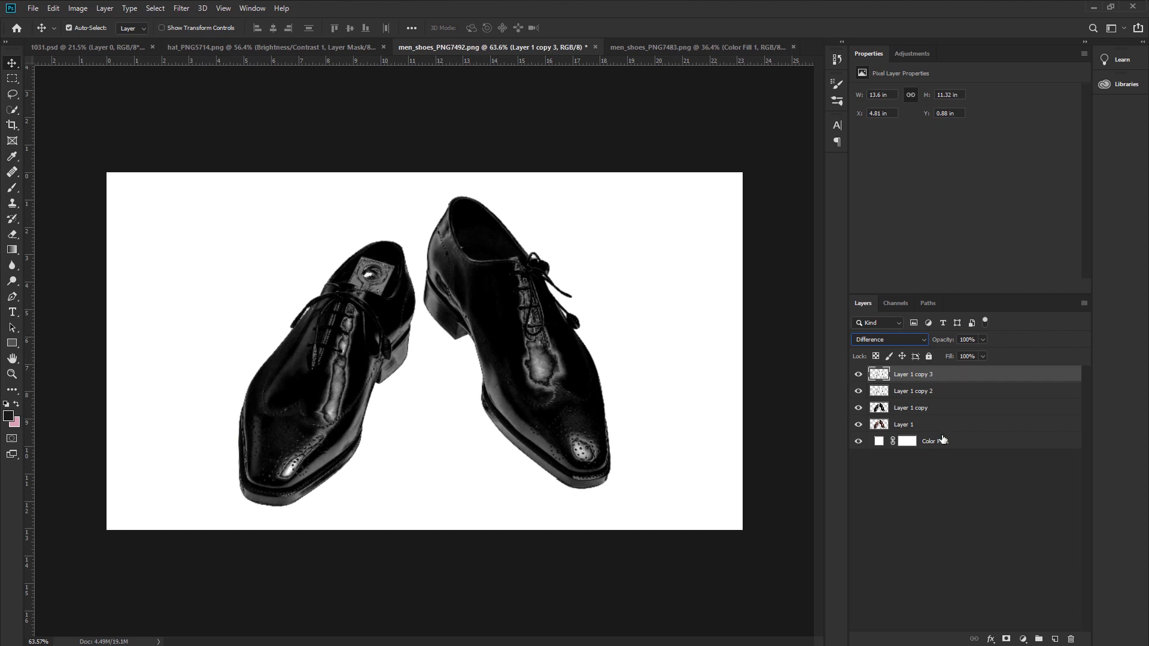
right_click(944, 392)
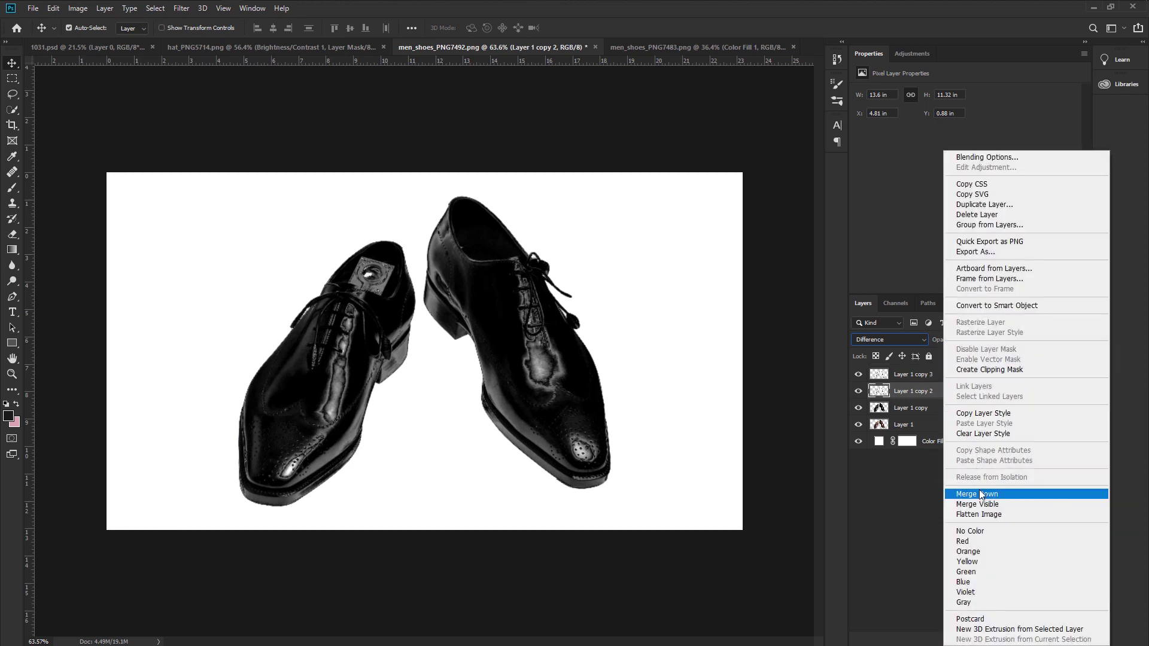
left_click(978, 492)
right_click(937, 381)
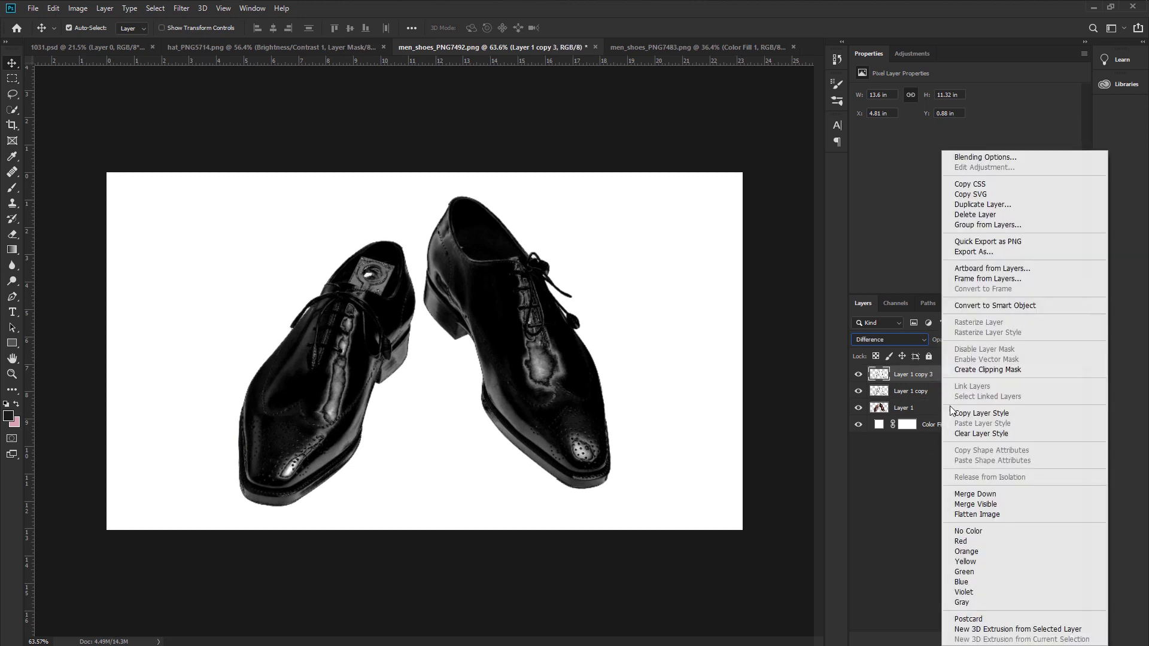
left_click(978, 490)
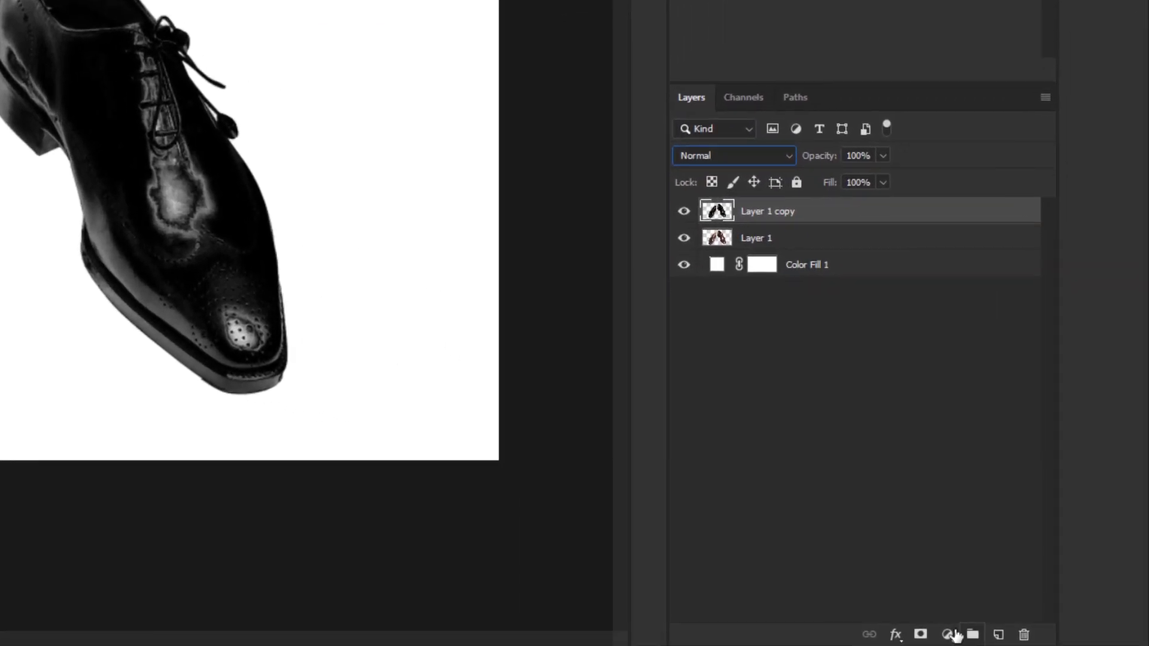
Step: Add a Color Balance adjustment clipped to Layer 1 copy, with Yellow–Blue at -90 and the midtones shifted slightly toward red
left_click(1023, 639)
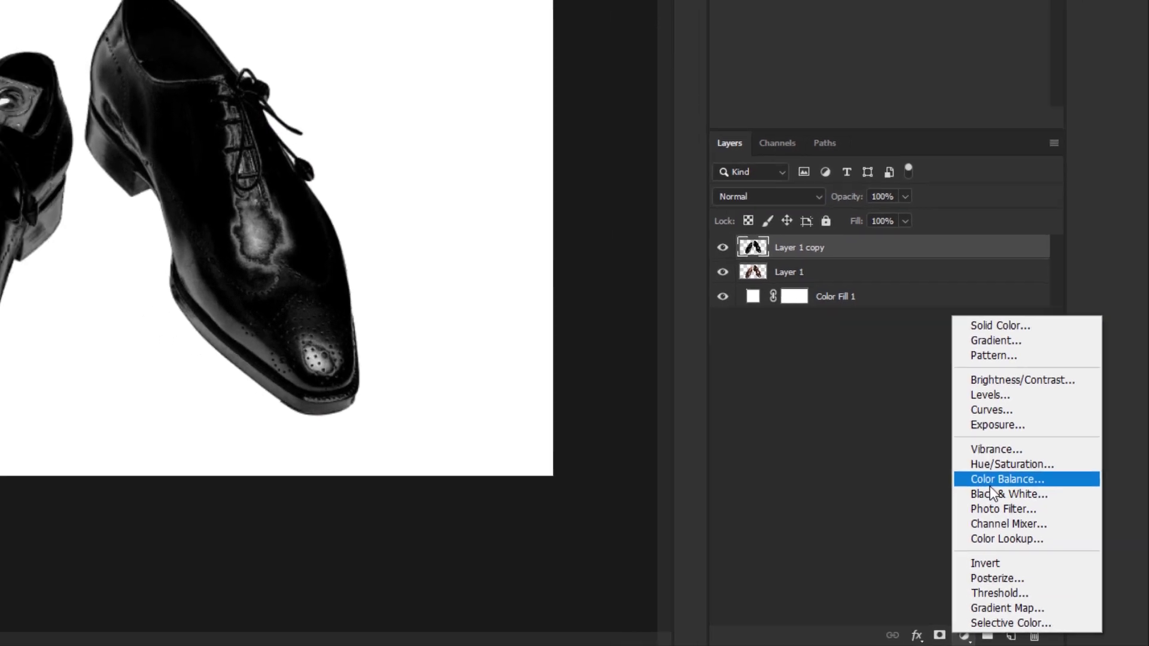
left_click(991, 482)
right_click(762, 233)
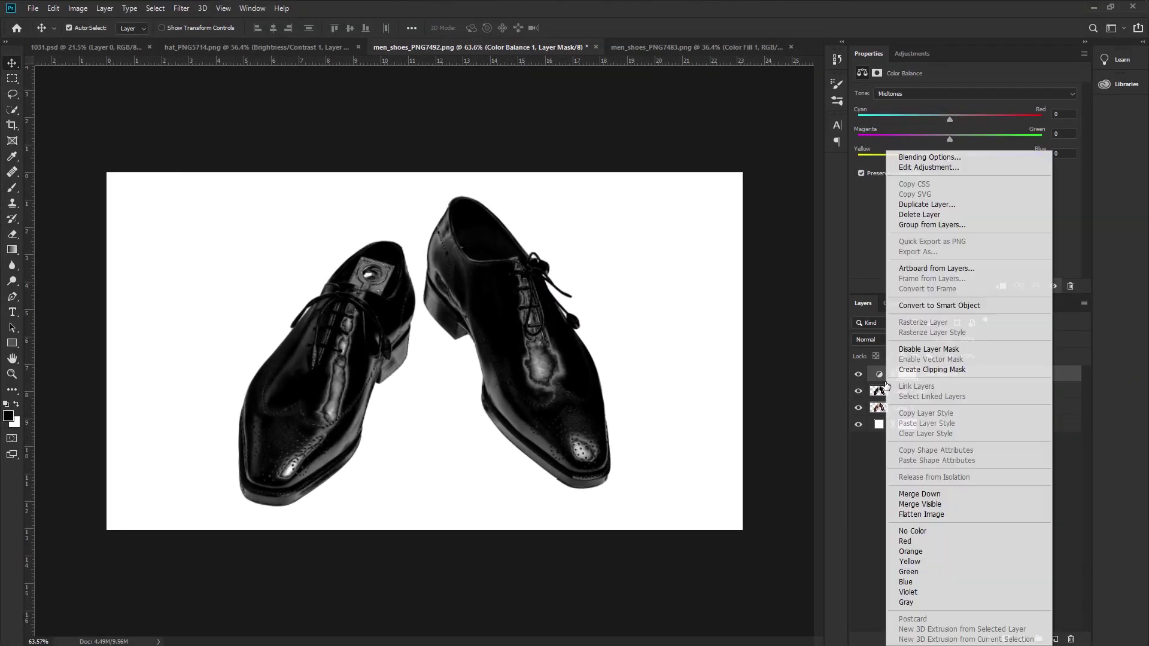
left_click(918, 370)
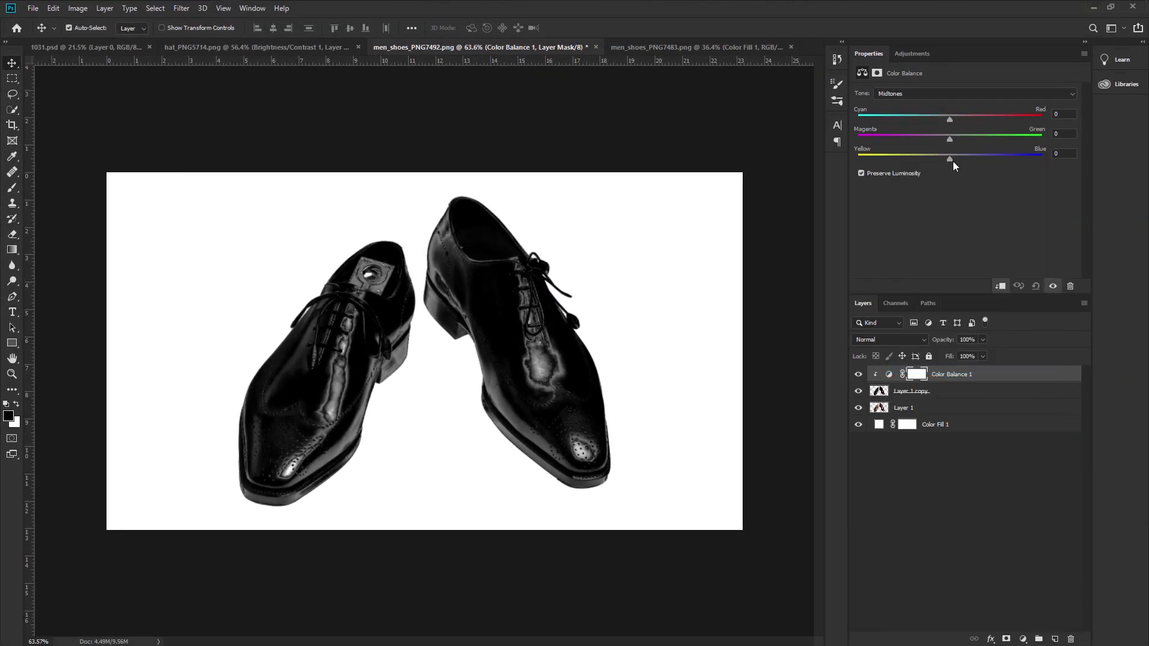
left_click_drag(950, 158, 869, 167)
left_click_drag(950, 118, 954, 118)
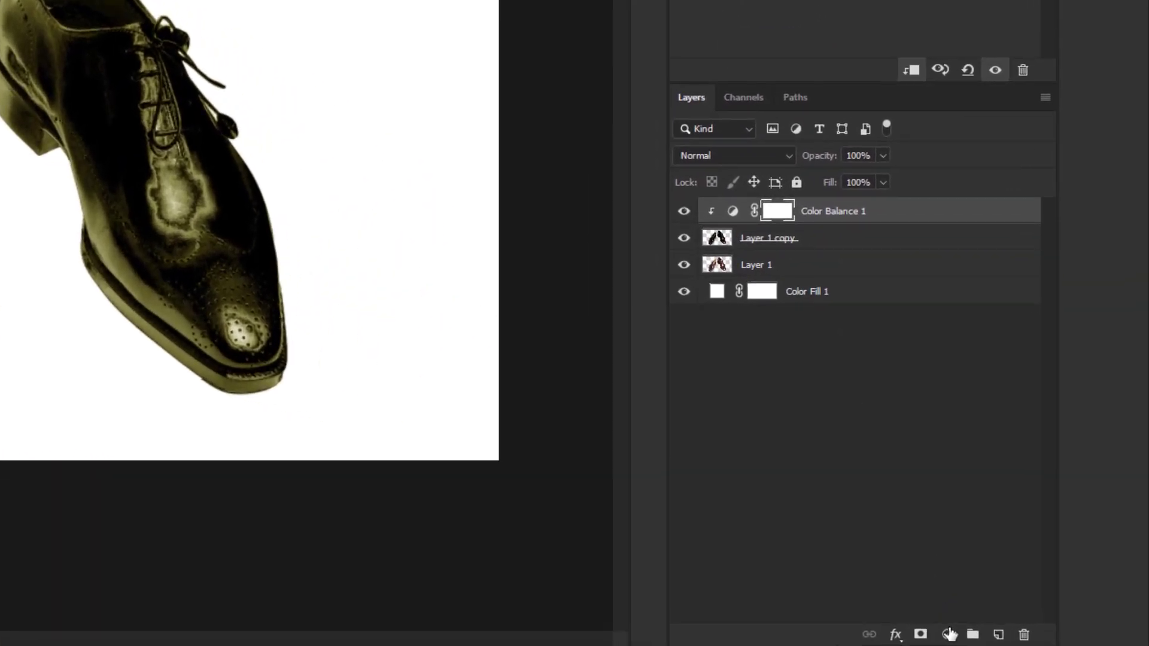
Step: Add an Exposure adjustment clipped above the Color Balance layer, with exposure +2.37 and slightly raised gamma correction
left_click(948, 634)
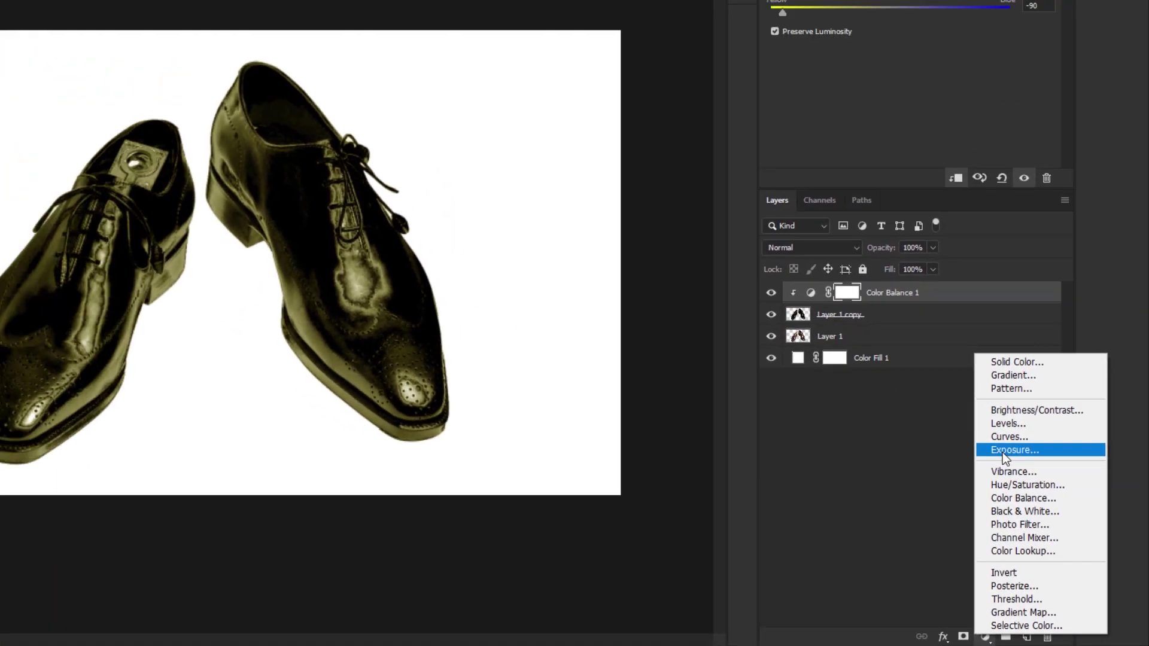
left_click(981, 402)
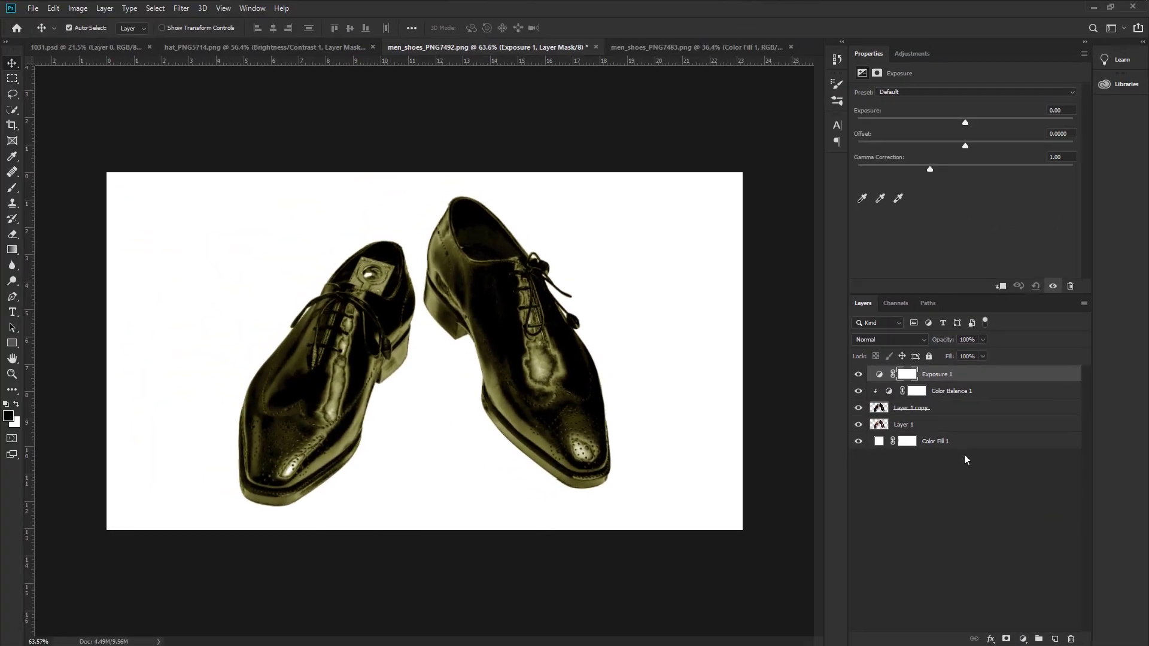
right_click(963, 374)
left_click(972, 372)
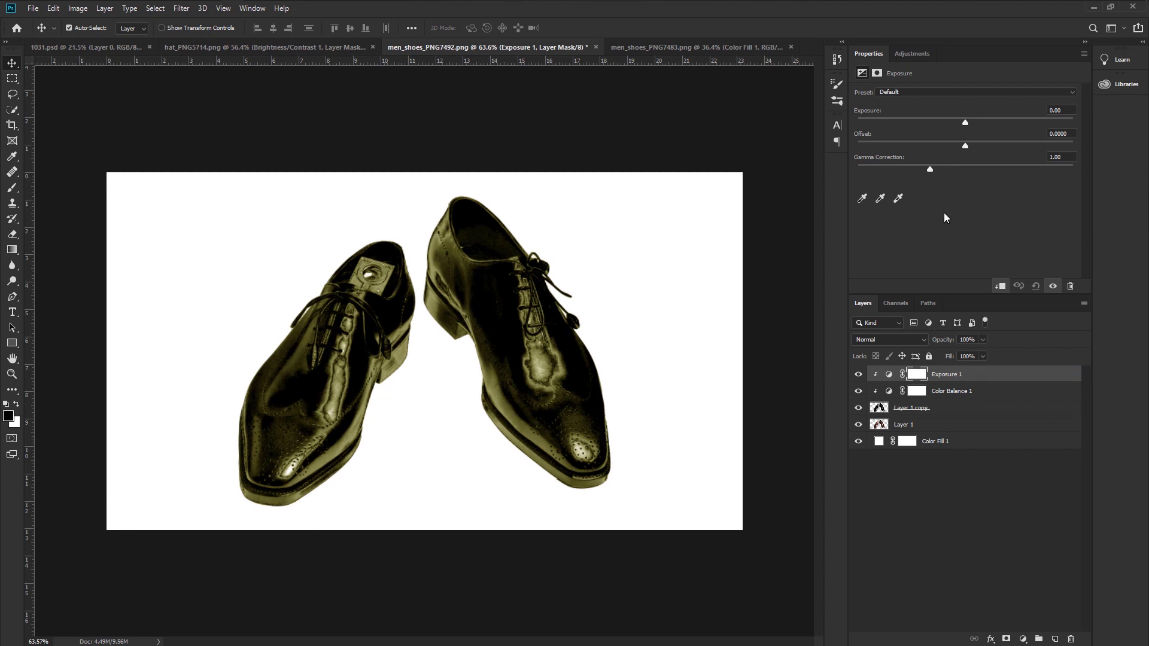
left_click_drag(968, 122, 1004, 131)
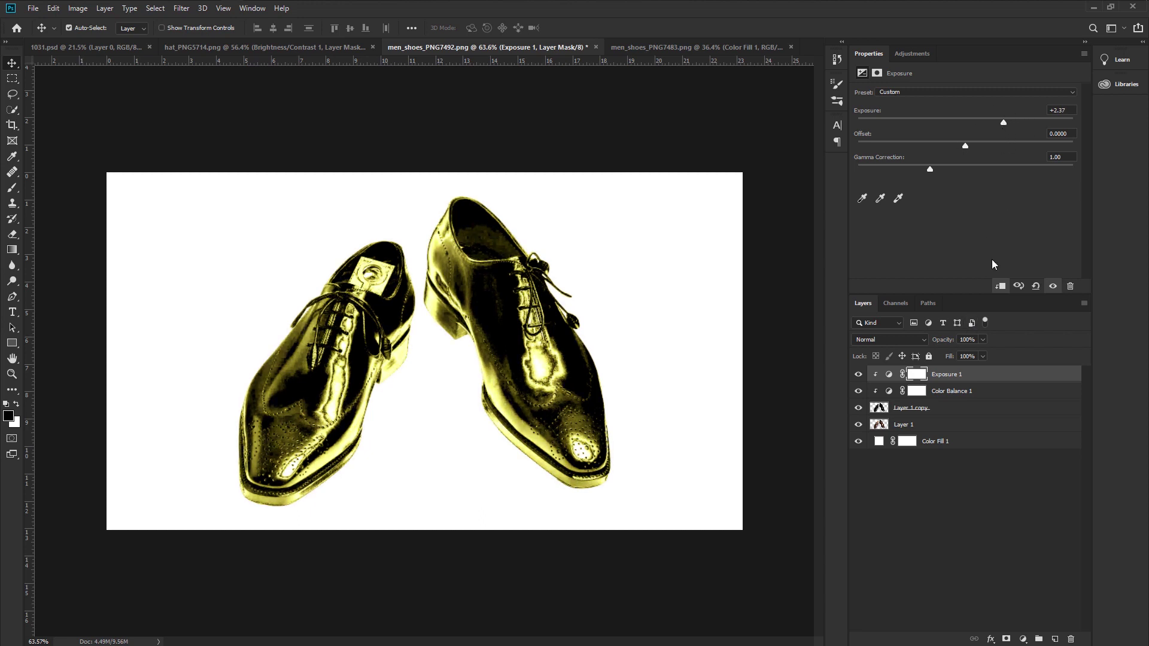
mouse_move(931, 174)
left_mouse_down()
mouse_move(903, 177)
mouse_move(920, 182)
left_mouse_up()
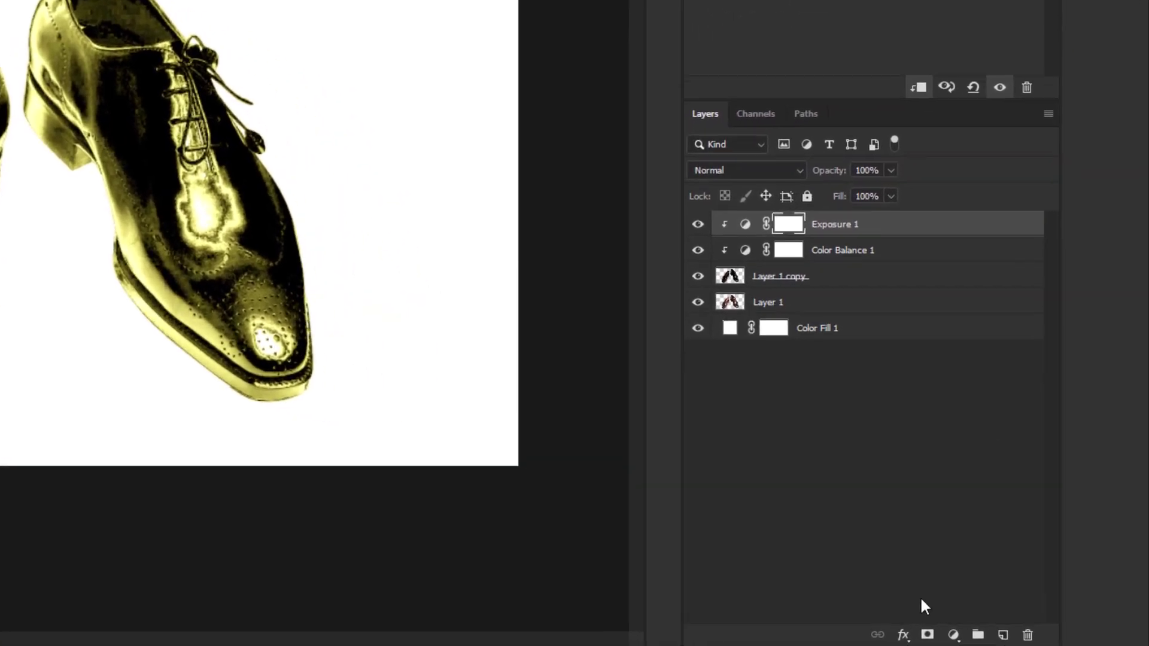
Step: Add a Brightness/Contrast adjustment above the Exposure layer and clip it to the shoe layer below
left_click(946, 636)
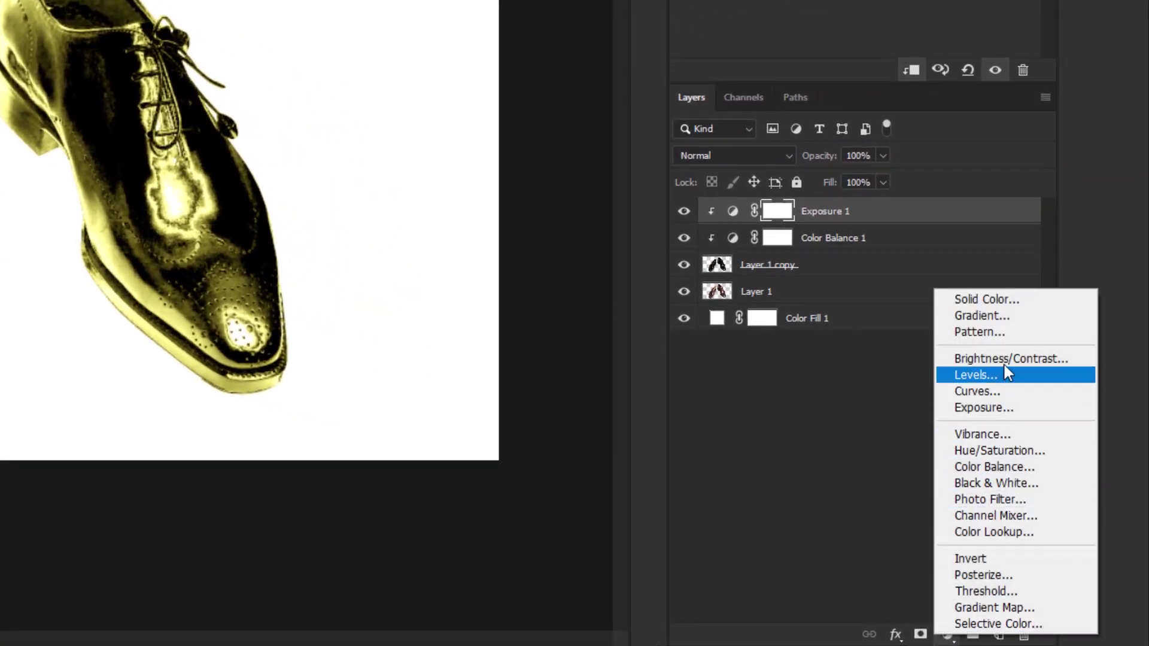
left_click(1004, 360)
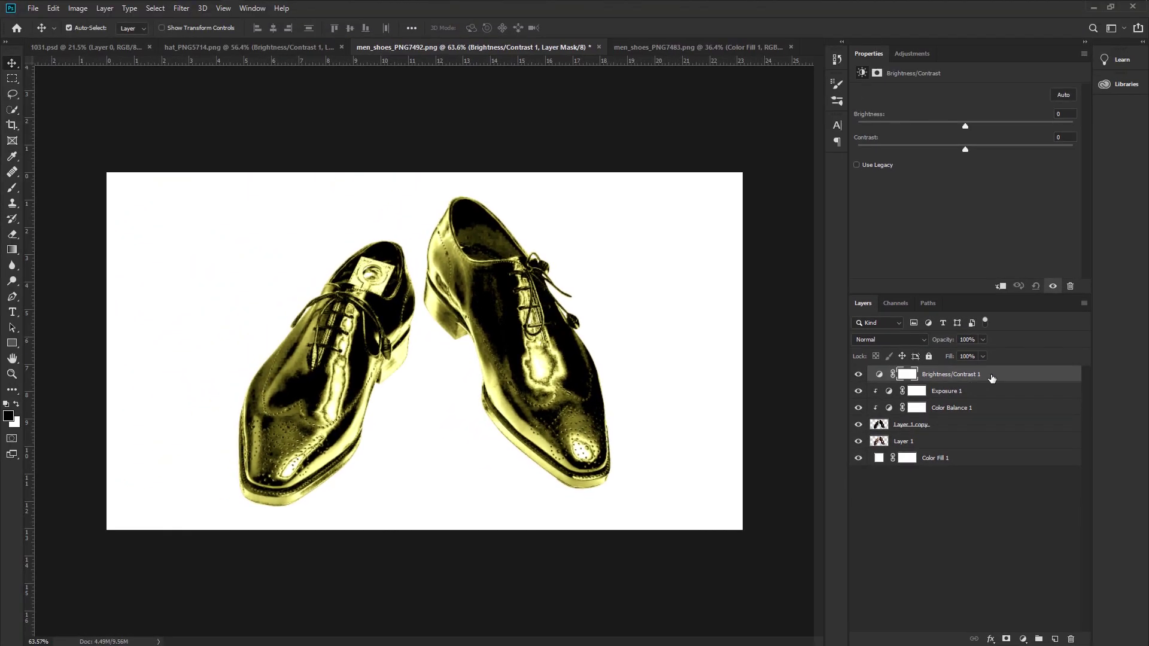
right_click(994, 372)
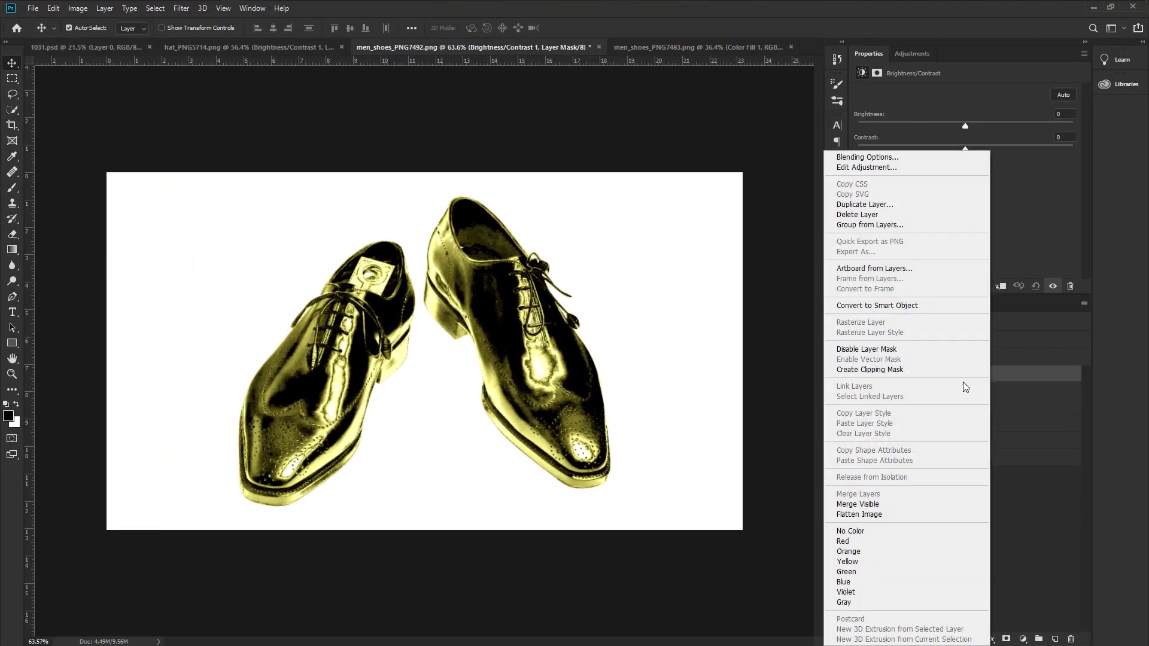
left_click(897, 369)
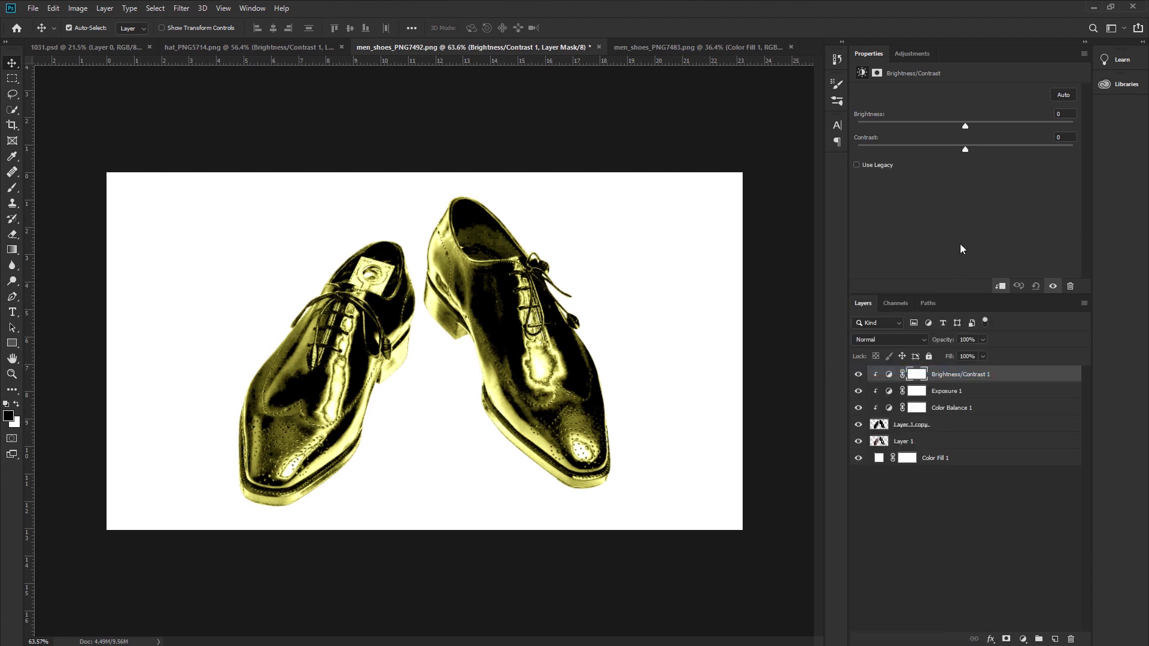
mouse_move(965, 127)
left_mouse_down()
mouse_move(981, 126)
mouse_move(967, 126)
left_mouse_up()
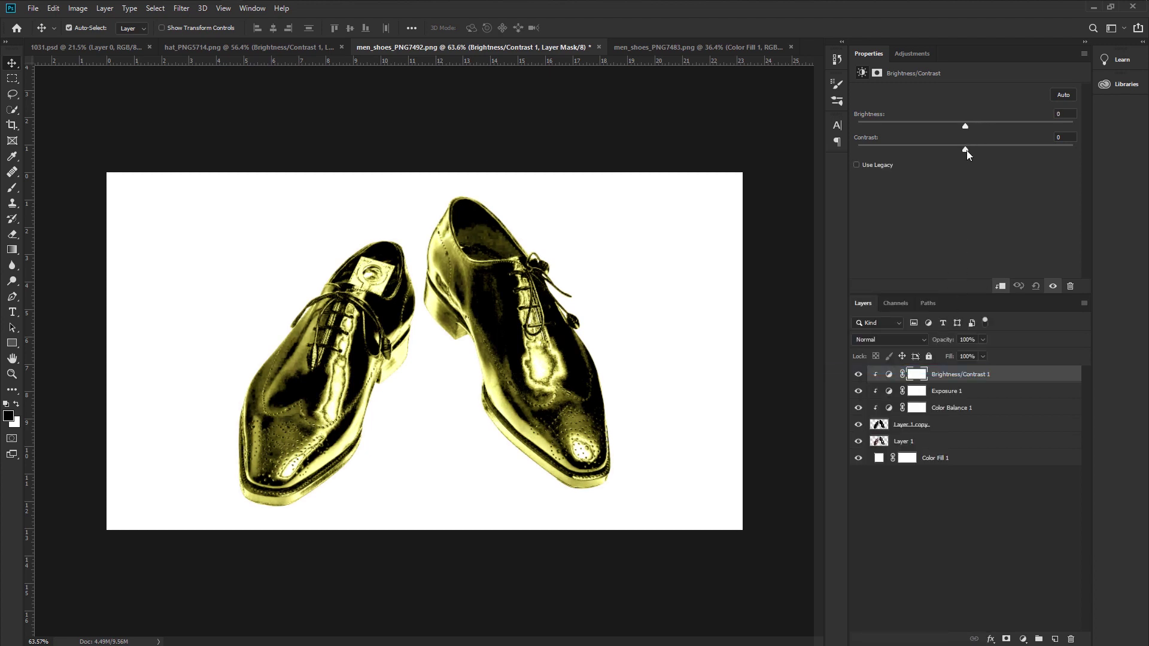
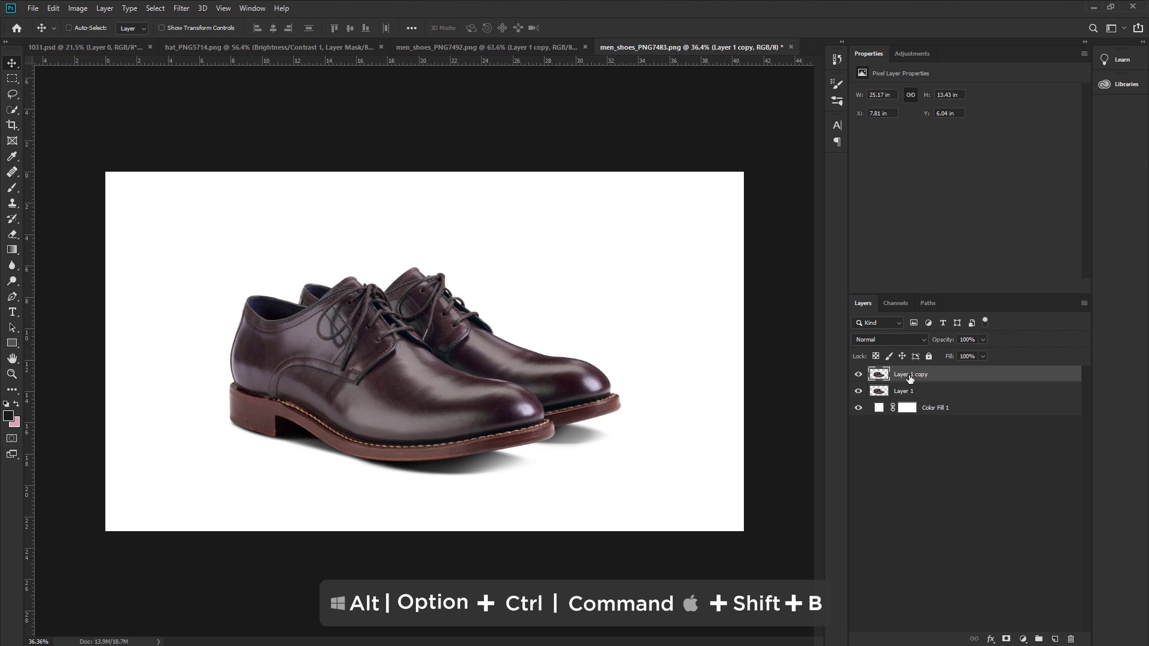
Step: In men_shoes_PNG7483.png, apply Black & White directly to Layer 1 copy with reds at -28 and slightly lowered yellows
key("alt+ctrl+shift+b")
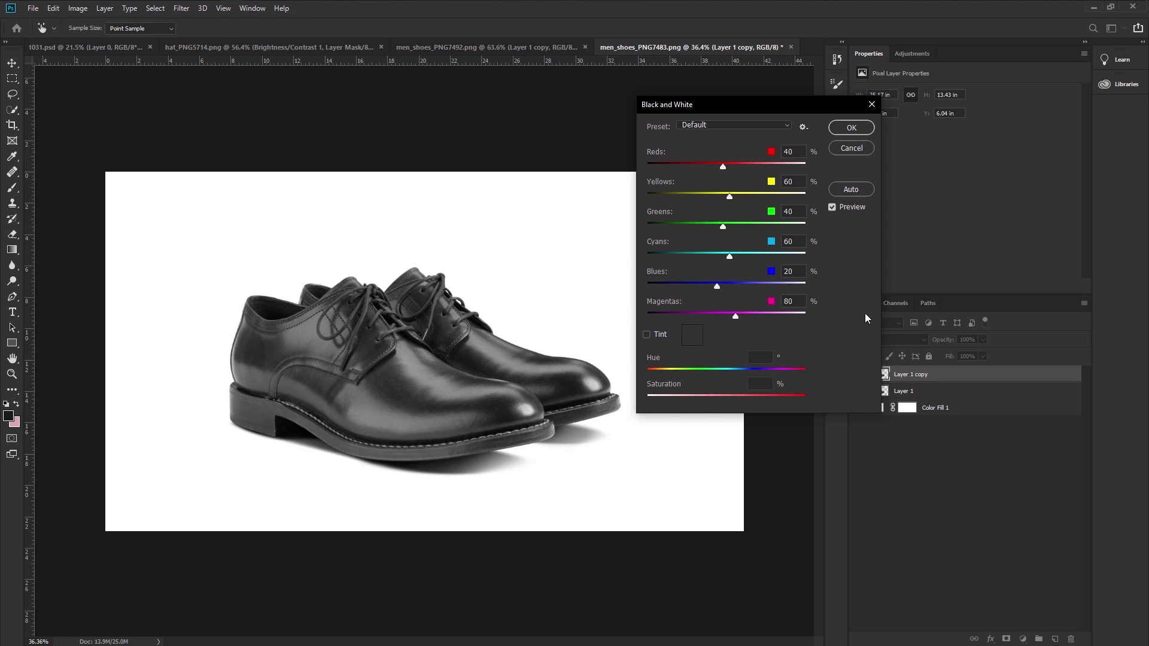
left_click_drag(724, 171, 701, 170)
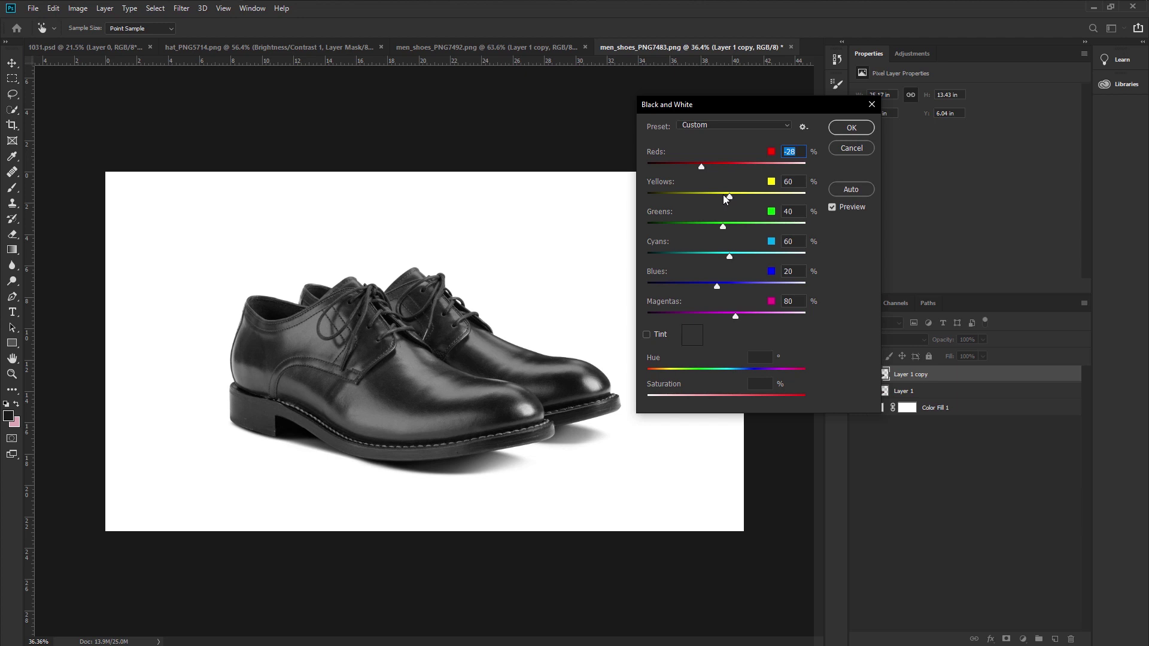
left_click_drag(727, 195, 723, 195)
left_click(851, 128)
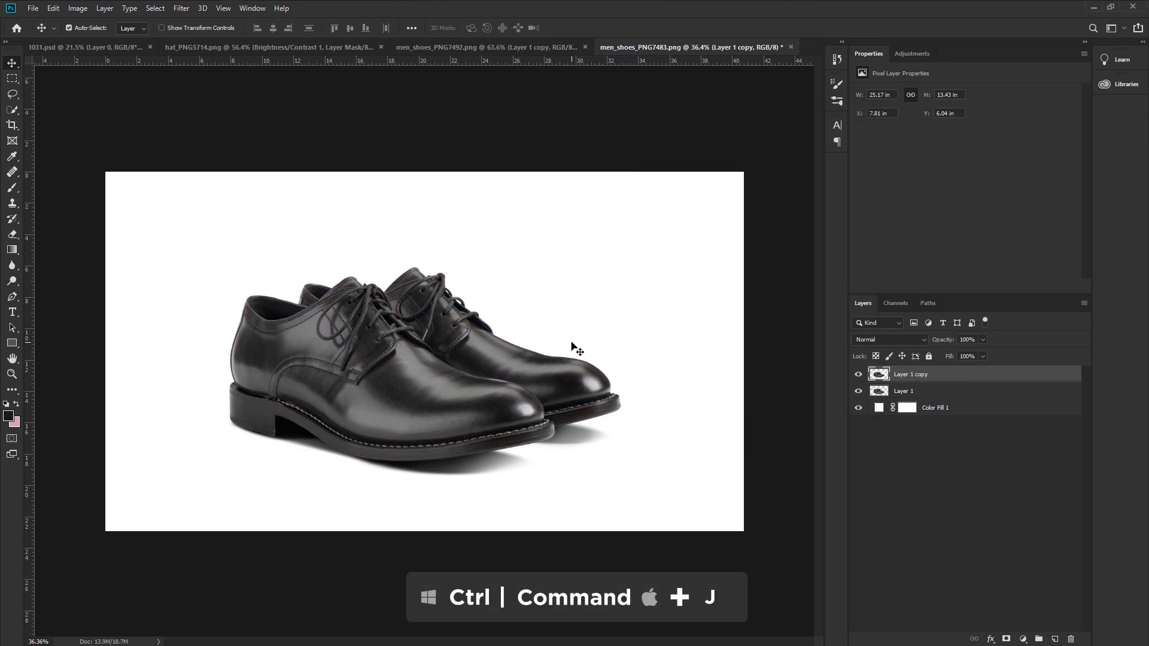
Step: Duplicate the black-and-white Layer 1 copy, invert the duplicate's colors and set its blend mode to Difference
key("ctrl")
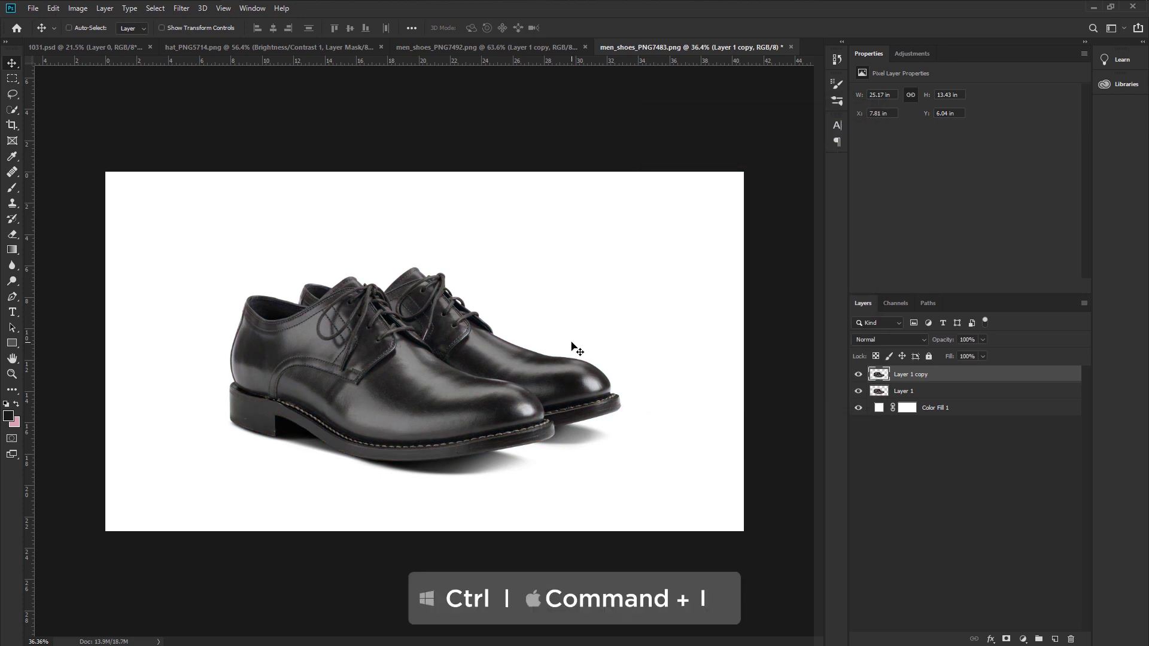
key("ctrl+j")
key("ctrl+i")
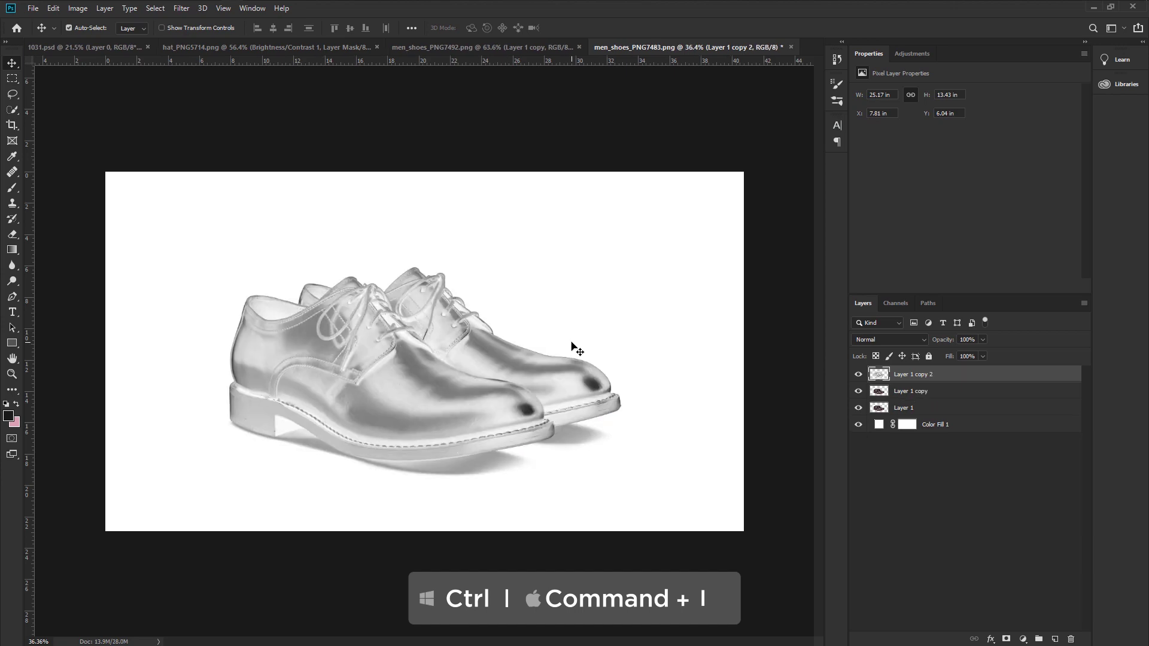
left_click(892, 340)
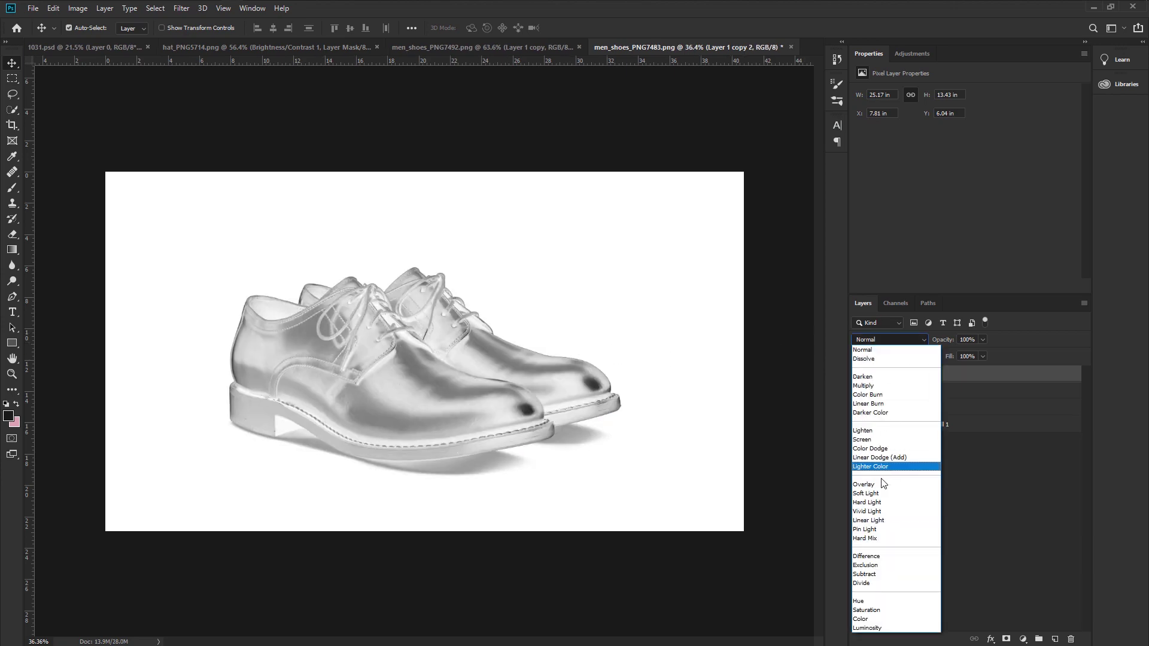
left_click(881, 557)
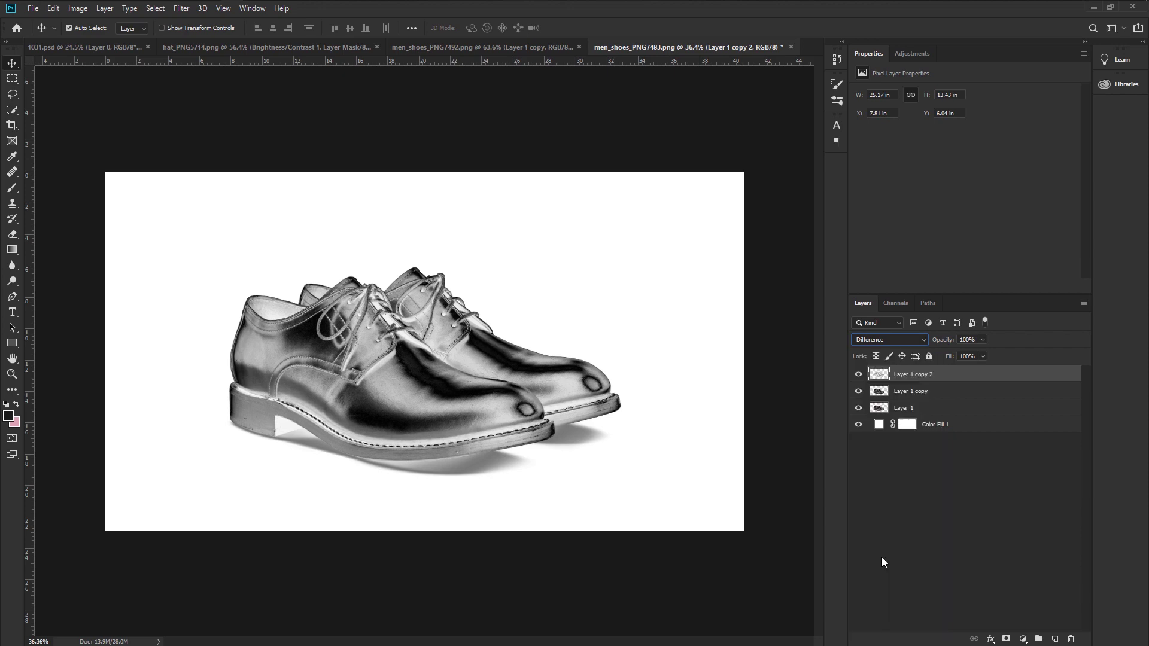
Step: Duplicate the Difference-blended layer and merge both Difference layers down into Layer 1 copy
key("ctrl+j")
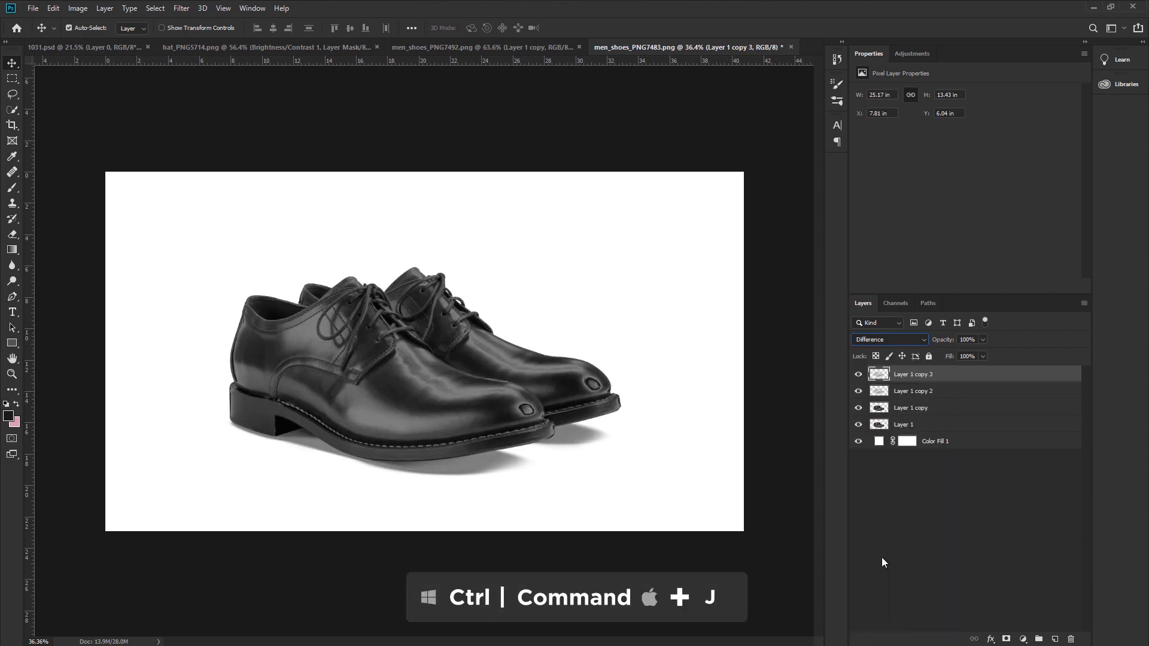
right_click(934, 392)
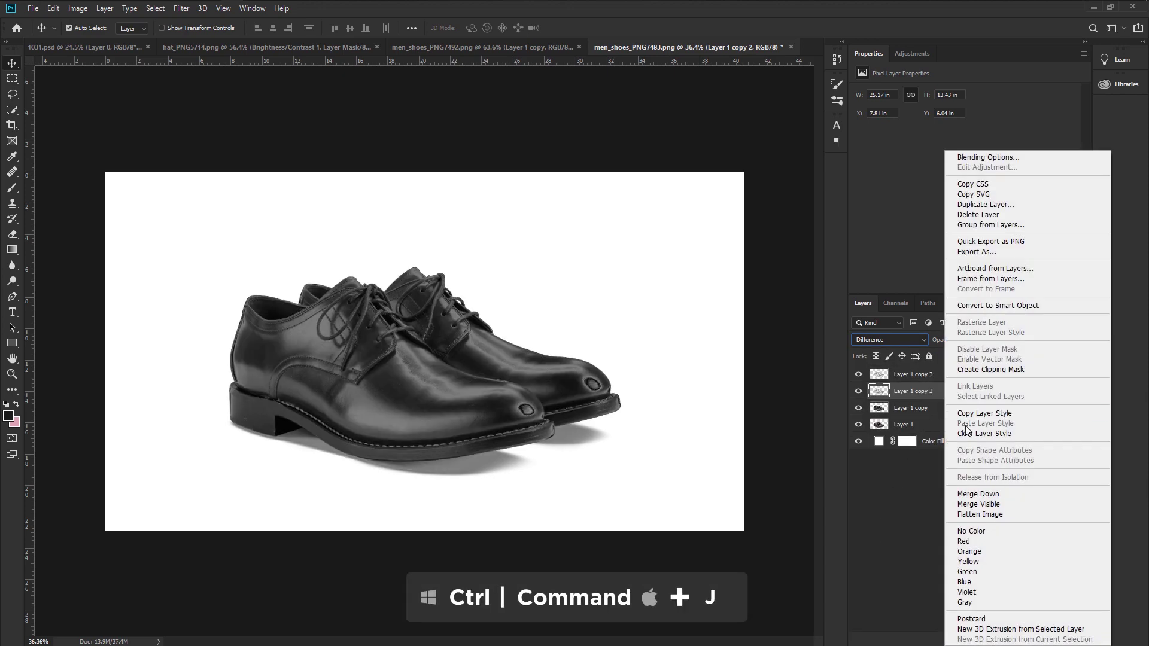
left_click(977, 494)
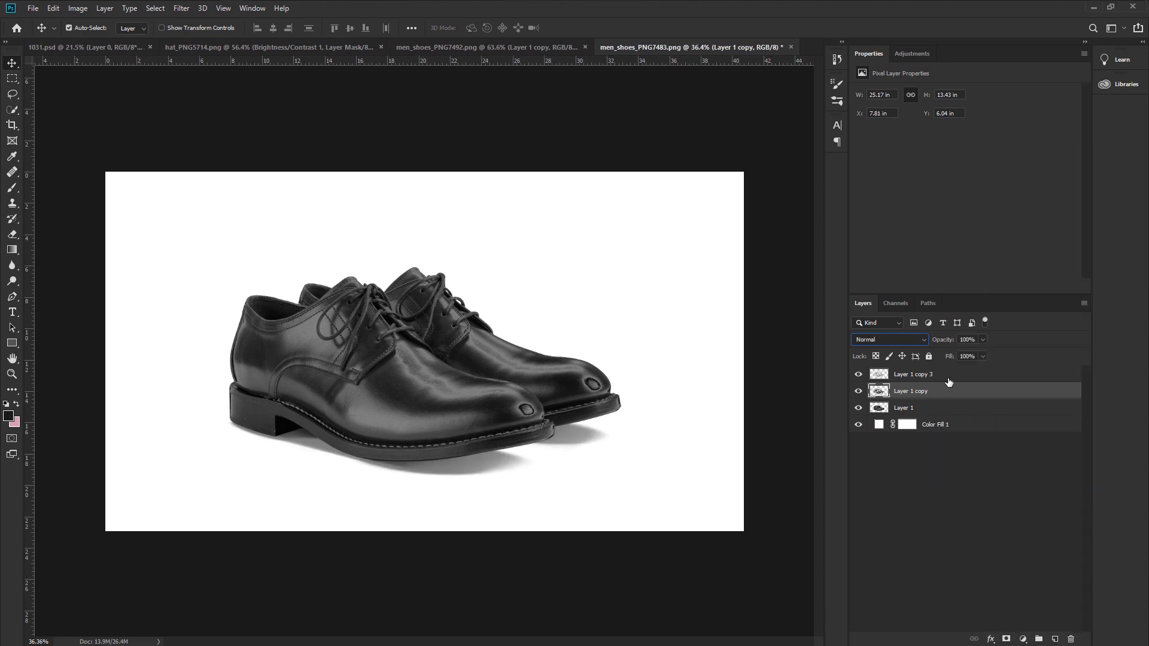
right_click(949, 378)
left_click(975, 492)
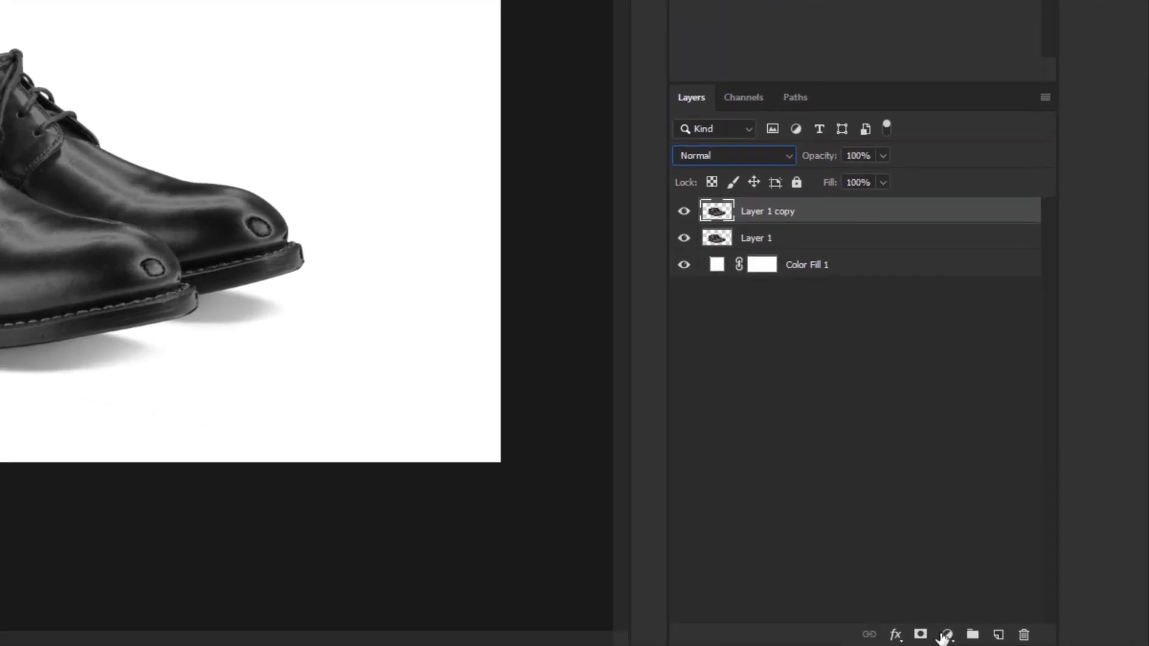
Step: Add a Color Balance adjustment clipped to Layer 1 copy and shift its midtones strongly toward yellow
left_click(945, 636)
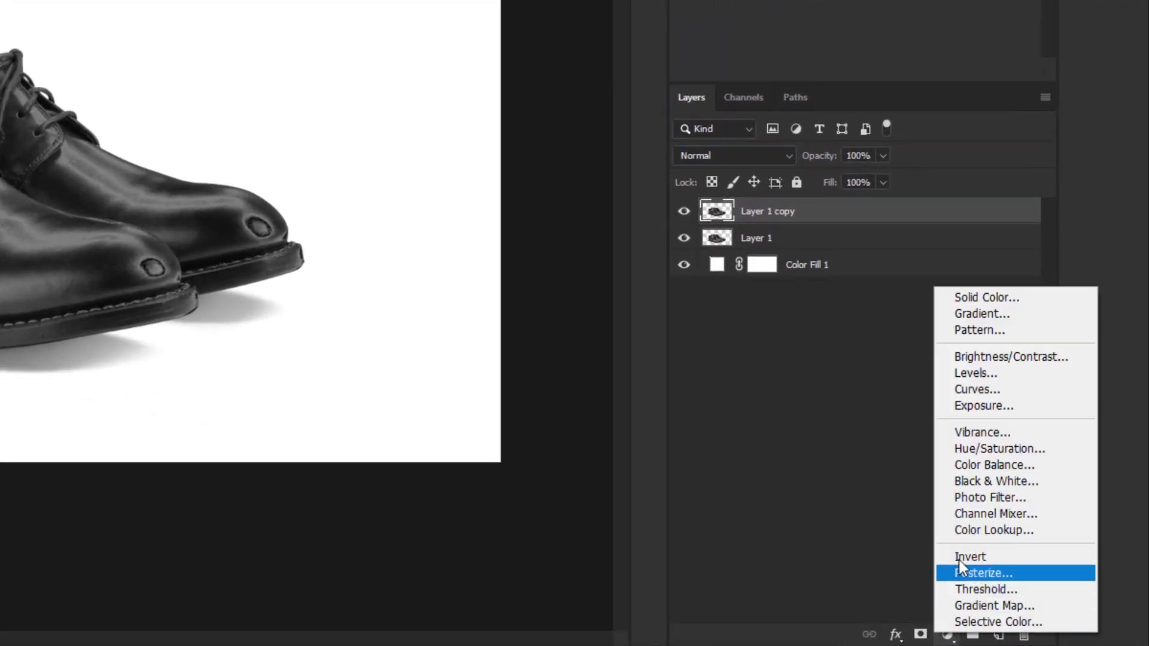
left_click(966, 464)
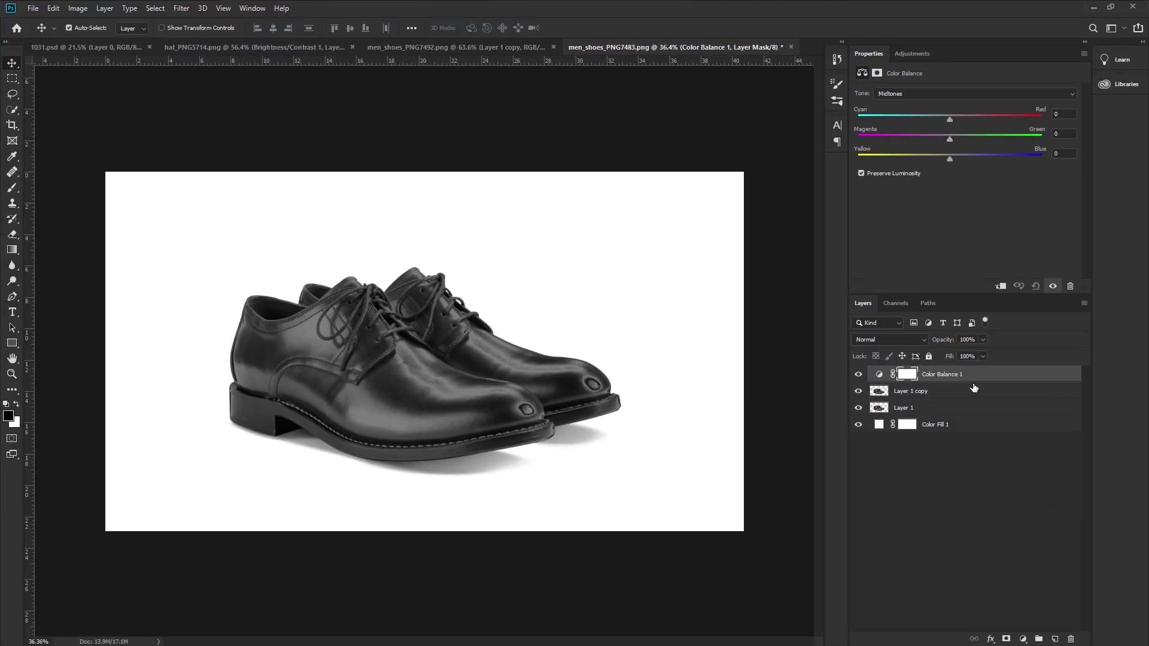
right_click(976, 384)
left_click(1017, 369)
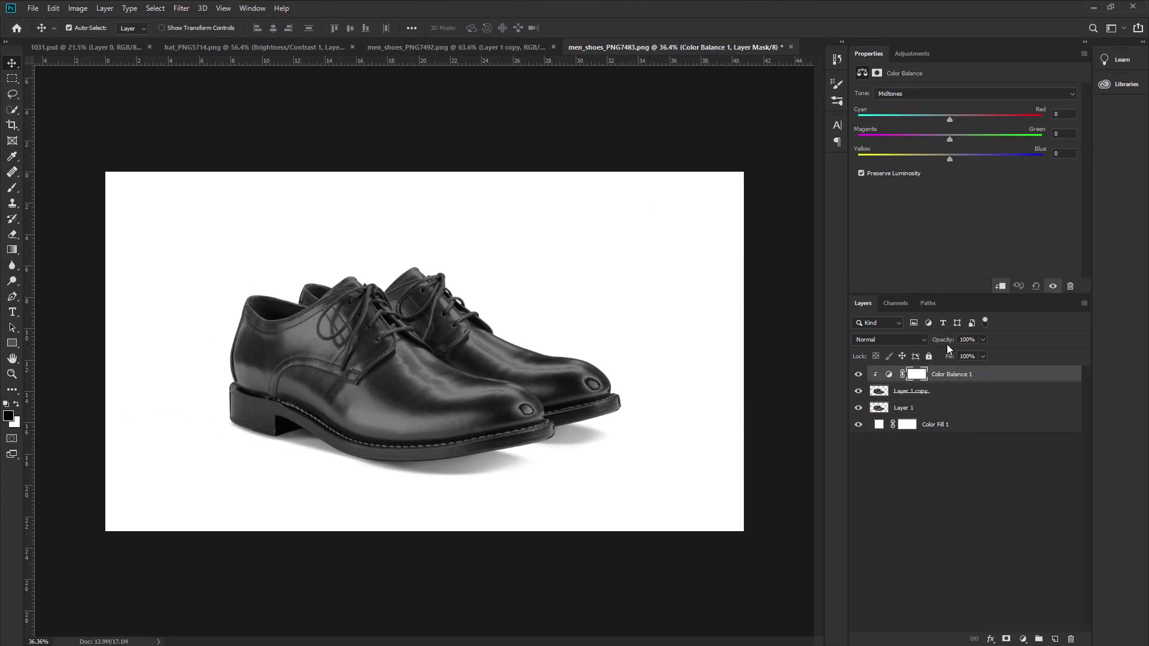
left_click_drag(949, 156, 867, 164)
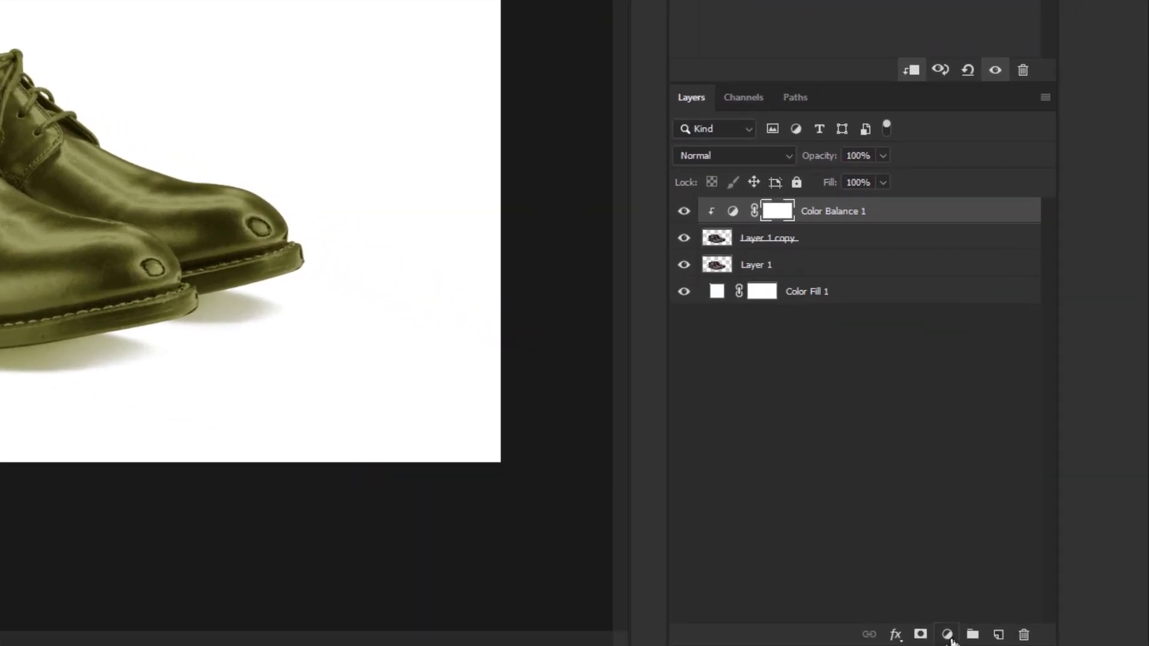
Step: Add an Exposure adjustment clipped above the Color Balance layer and raise its exposure to brighten the shoes
left_click(947, 635)
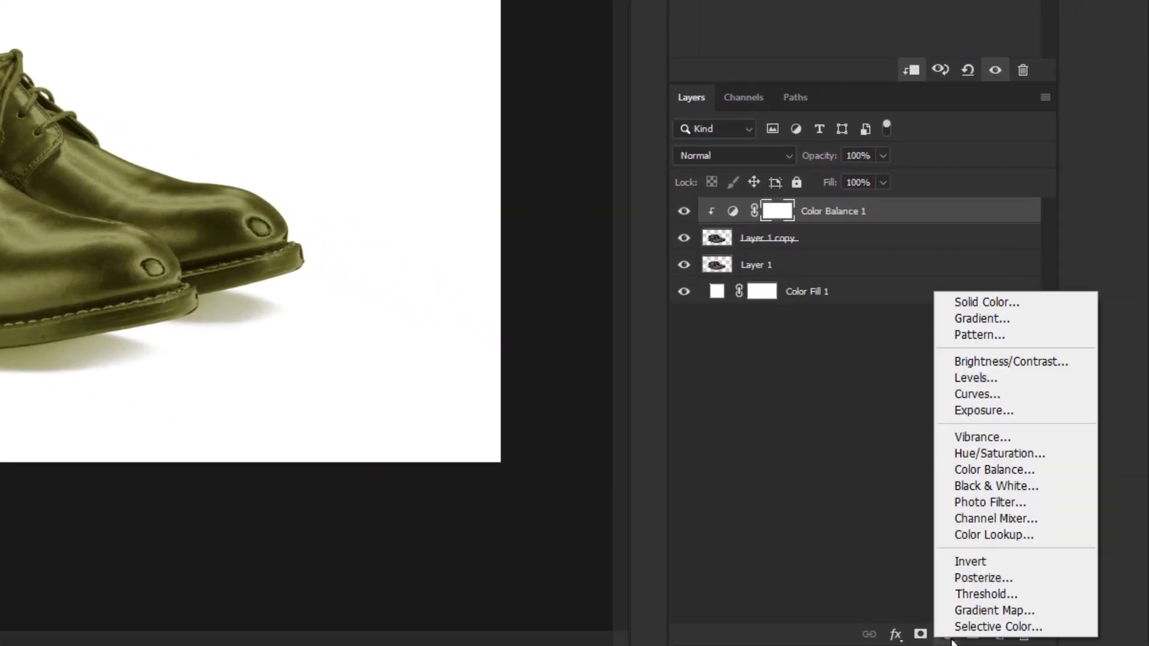
left_click(983, 411)
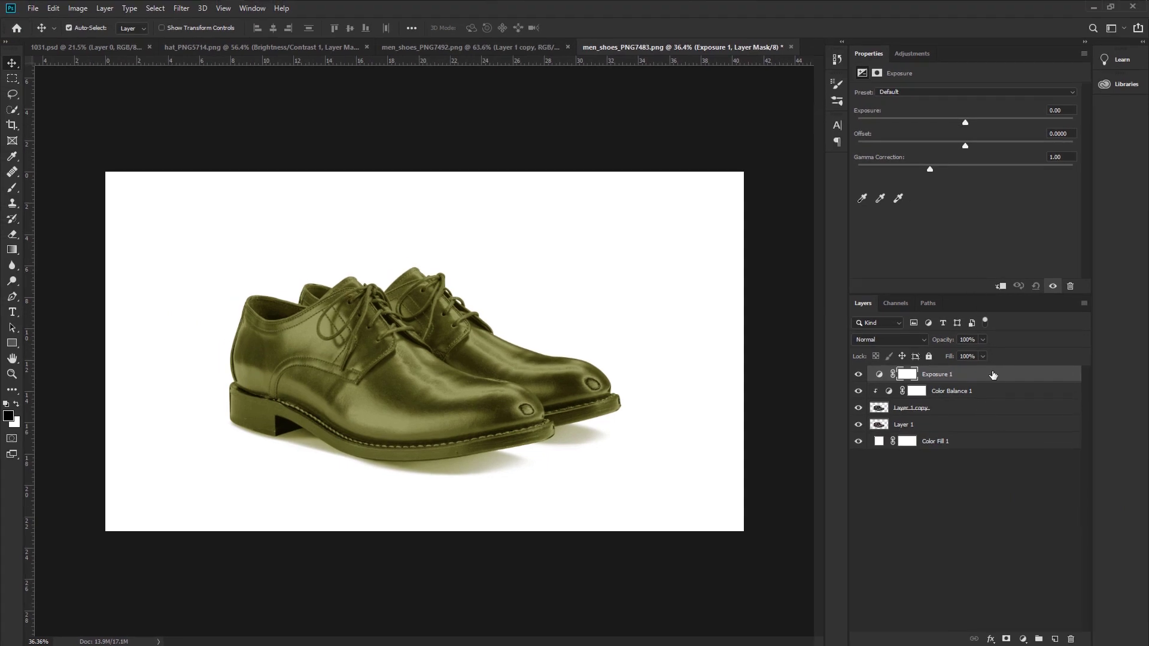
right_click(992, 374)
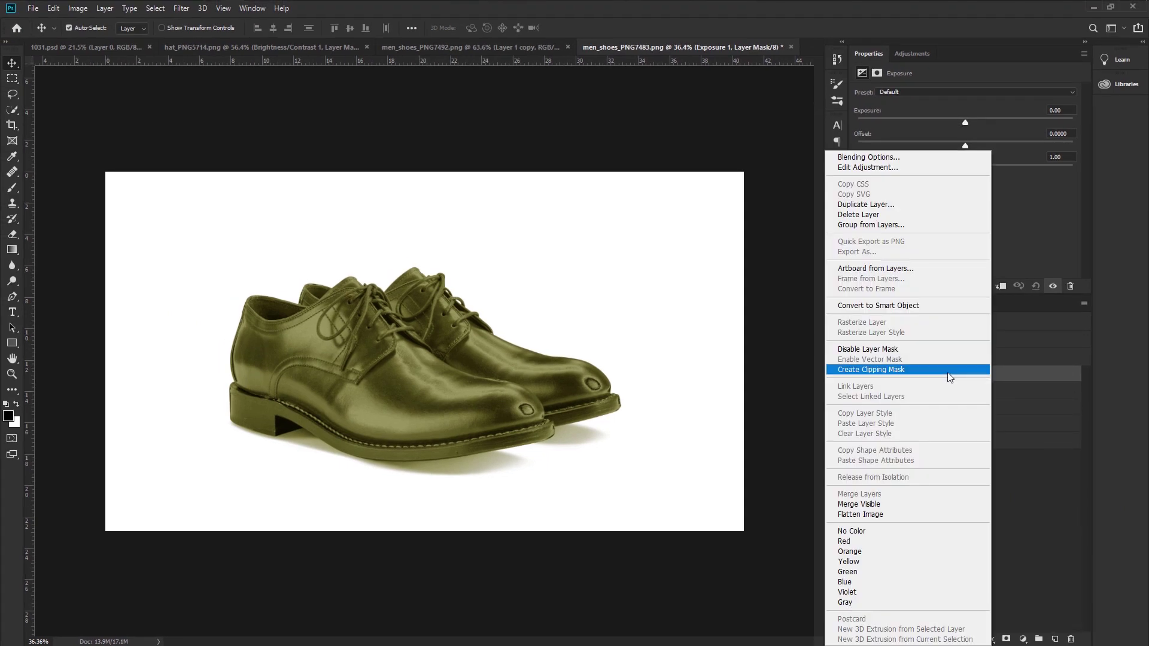
left_click(990, 371)
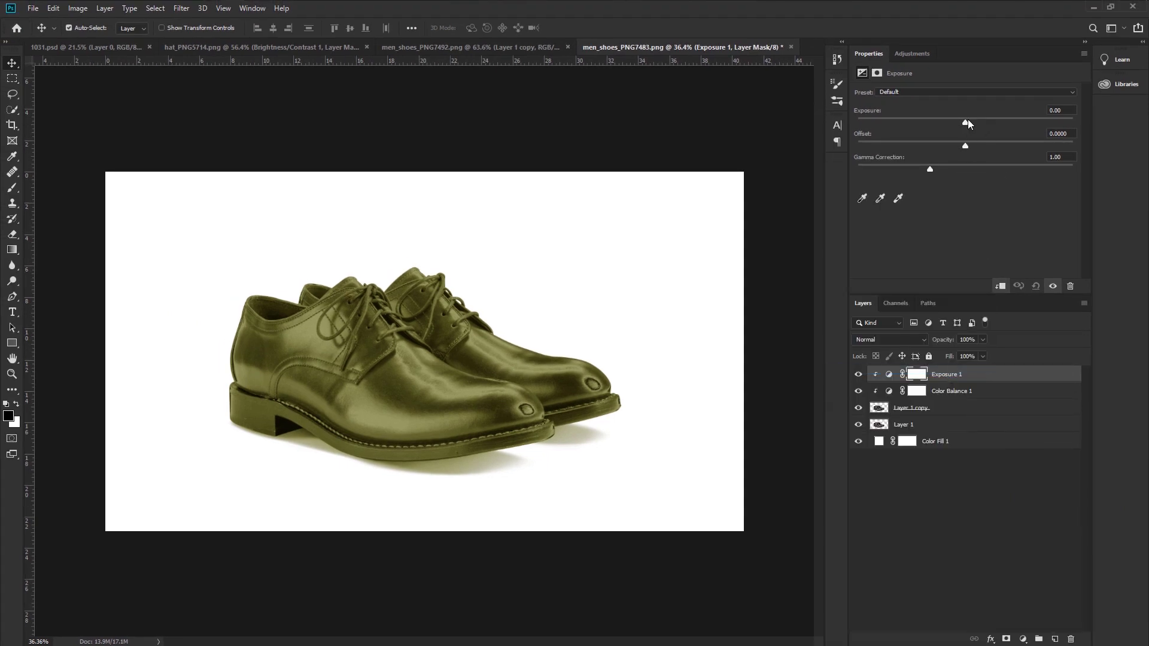
left_click_drag(967, 120, 993, 119)
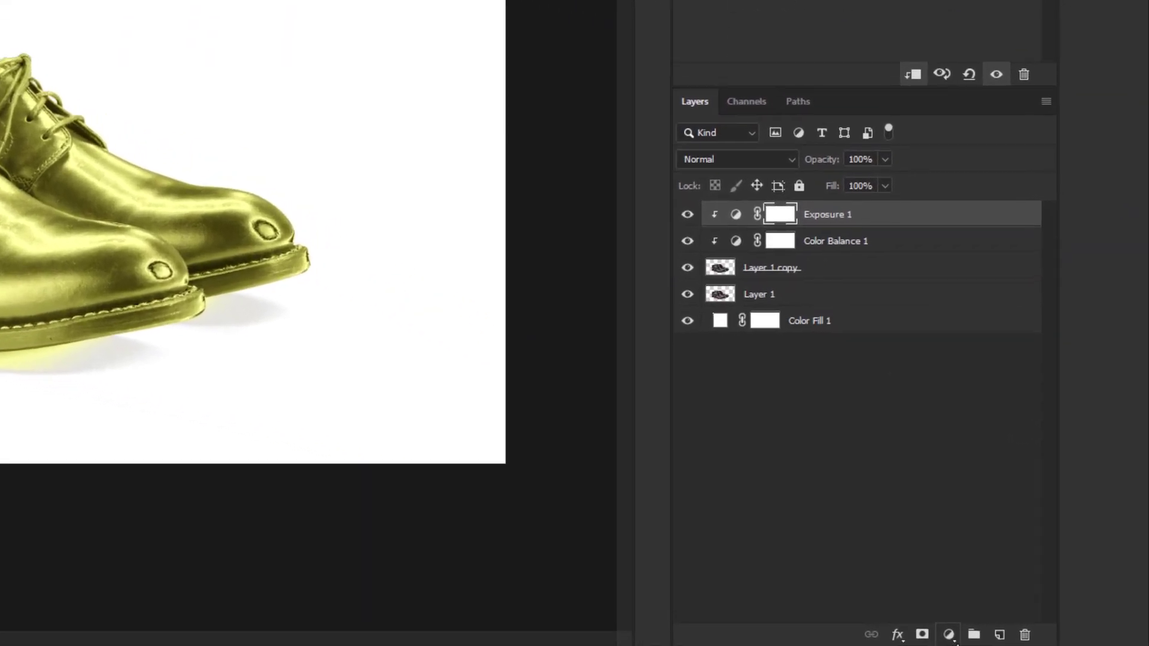
Step: Add a Brightness/Contrast adjustment above the Exposure layer with brightness -16 and contrast 74, and select Layer 1 copy
left_click(948, 635)
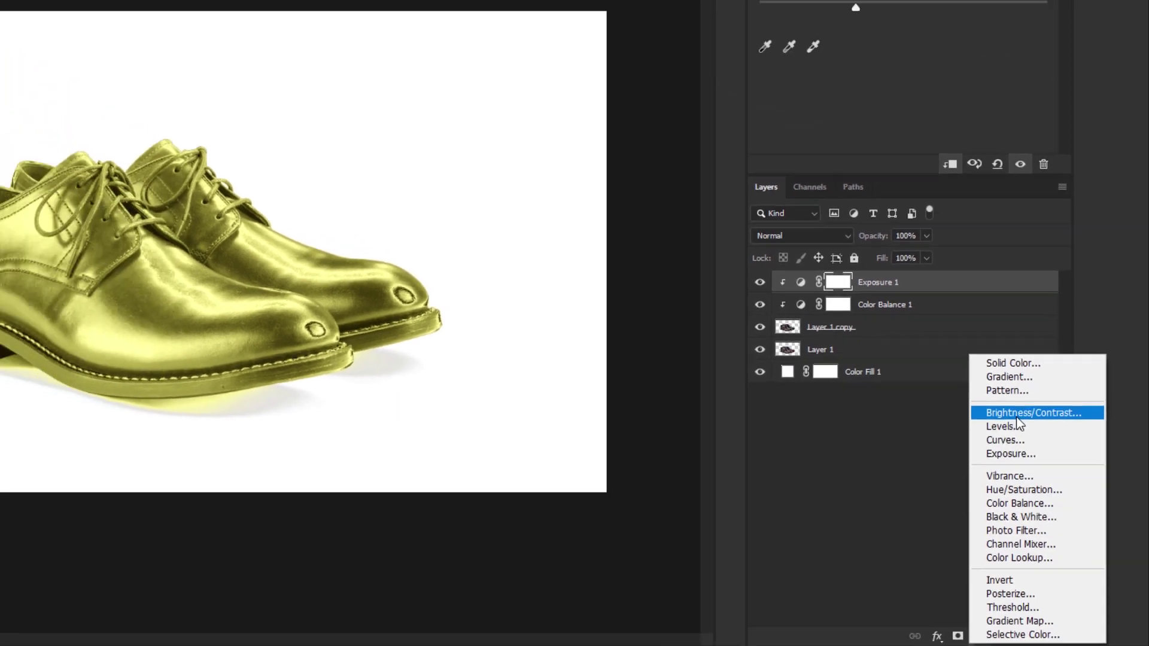
left_click(993, 367)
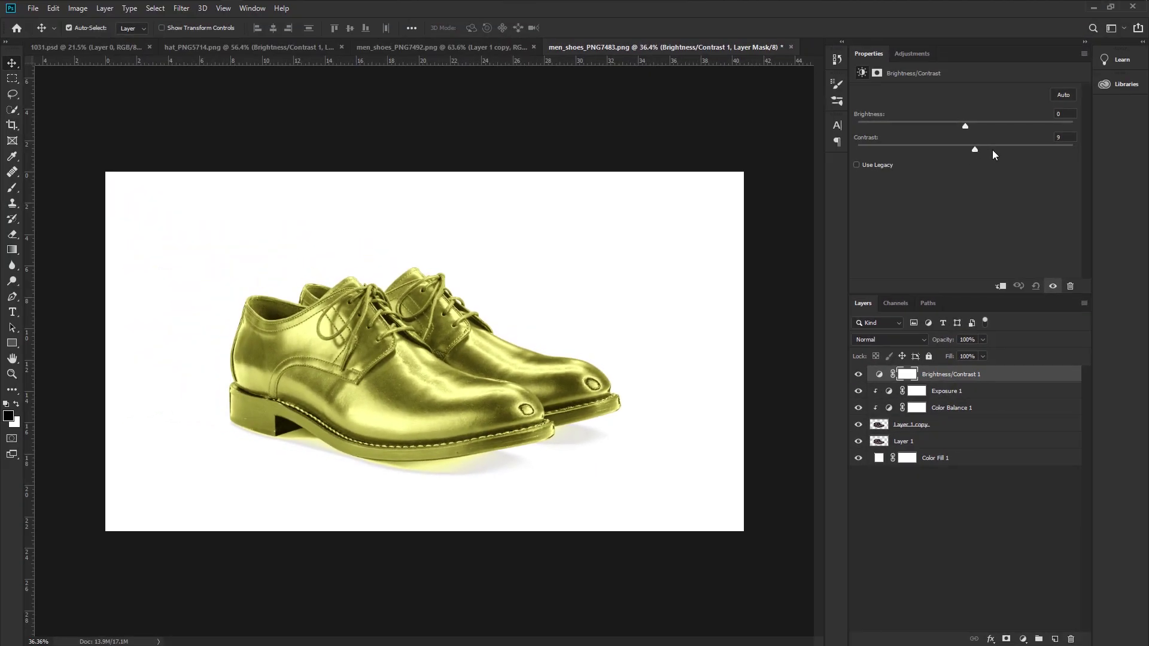
left_click_drag(992, 150, 1037, 152)
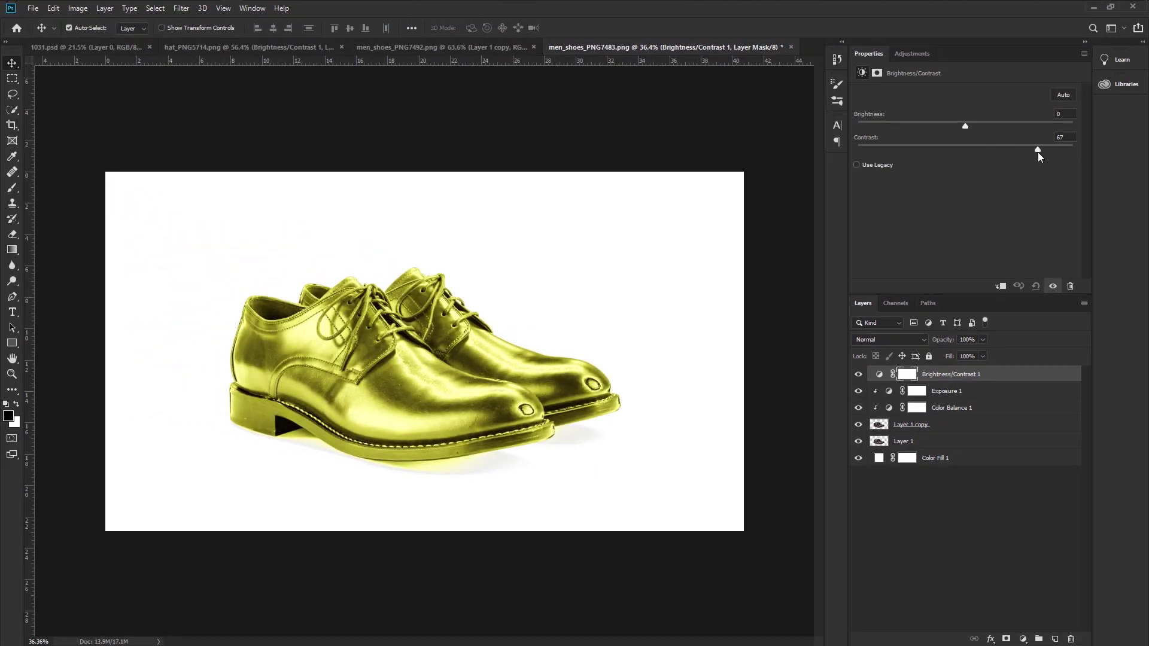
left_click_drag(967, 130, 959, 132)
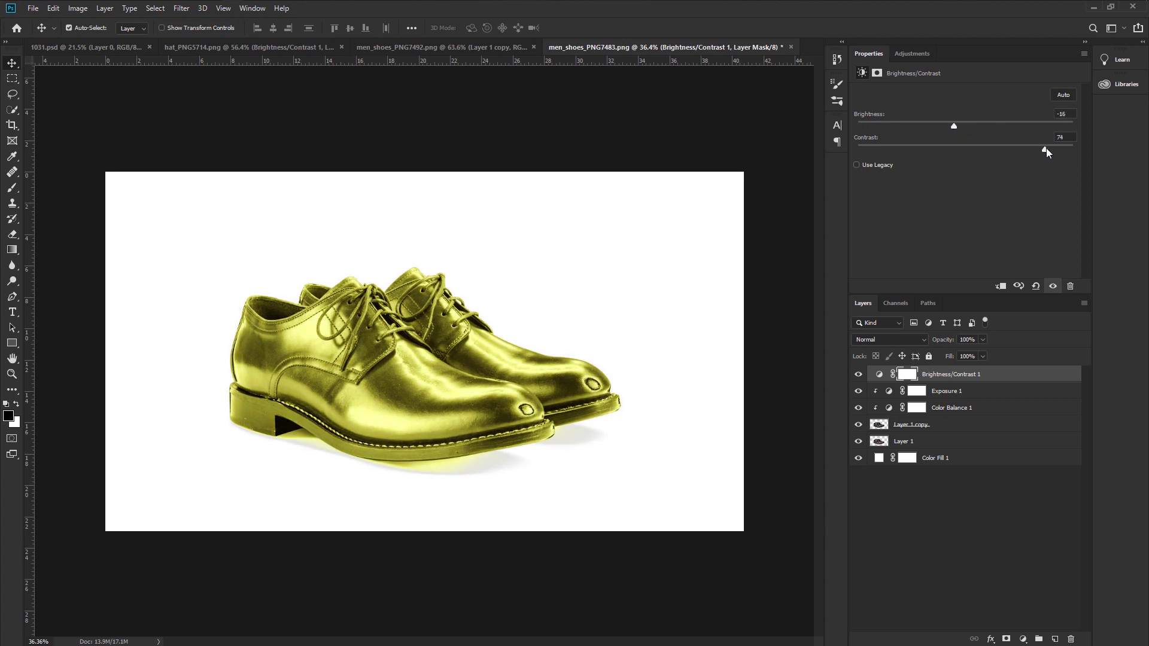
left_click(524, 442)
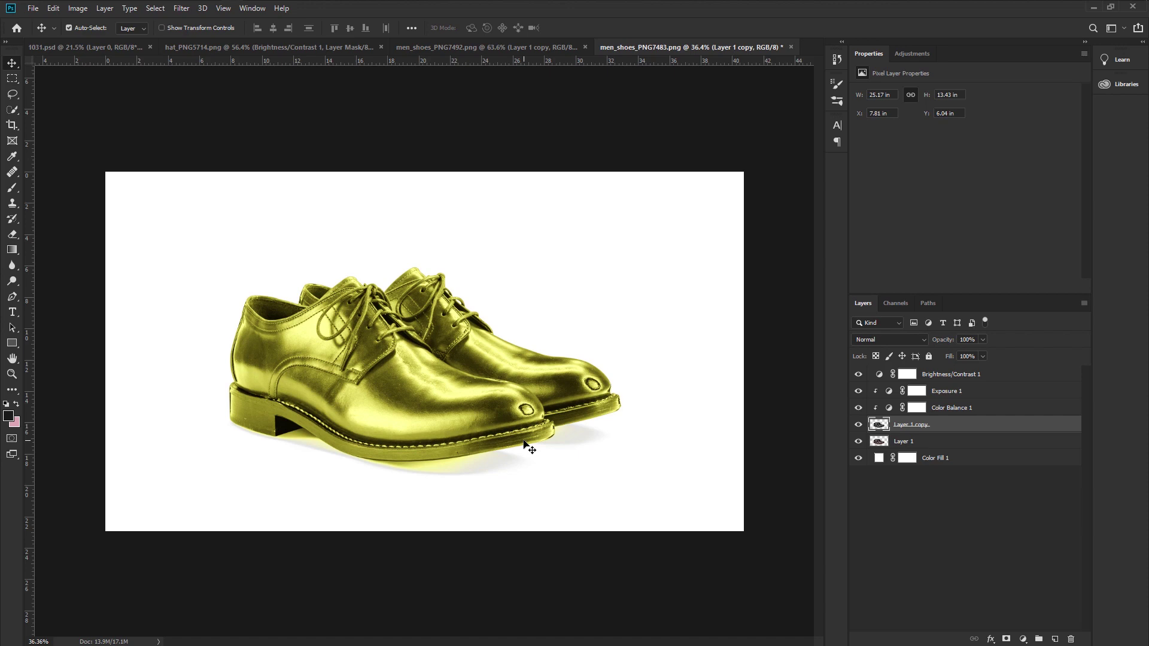